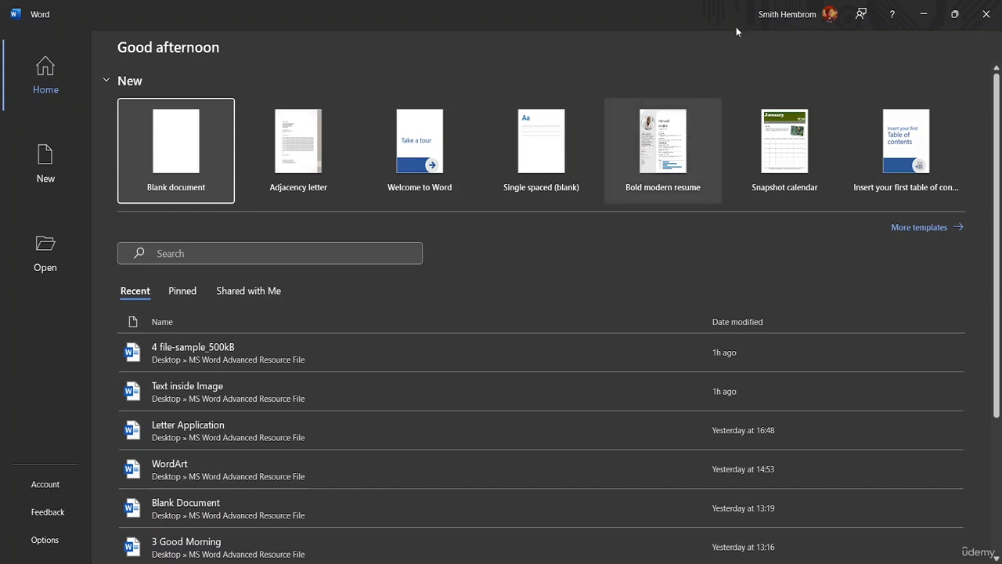
Step: Create a new blank document, then go back to the File backstage Home page
{"action": "left_click", "coordinate": [177, 155]}
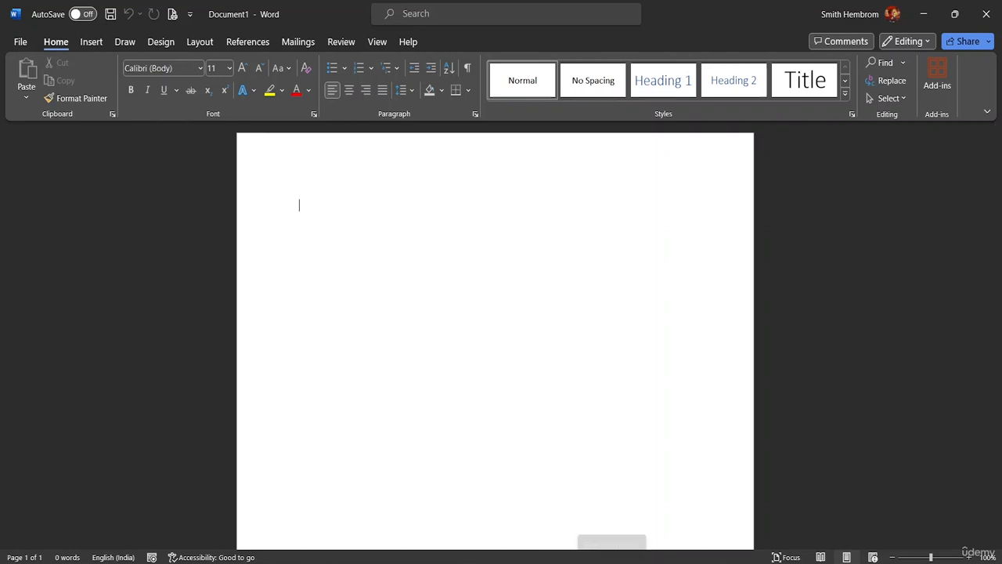
{"action": "left_click", "coordinate": [22, 40]}
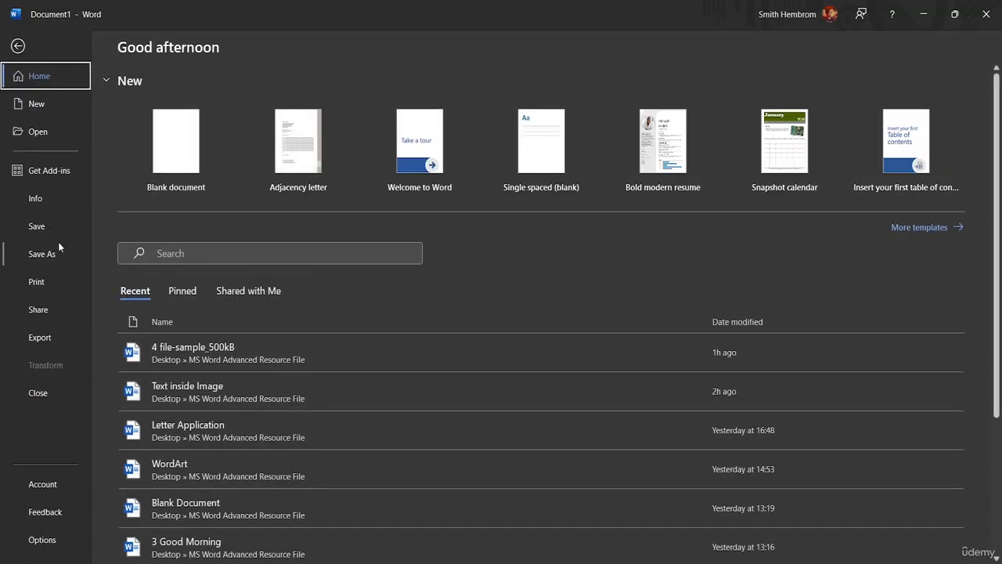
Step: Open the Letter Application document from the recent files list and scroll through it
{"action": "left_click", "coordinate": [66, 135]}
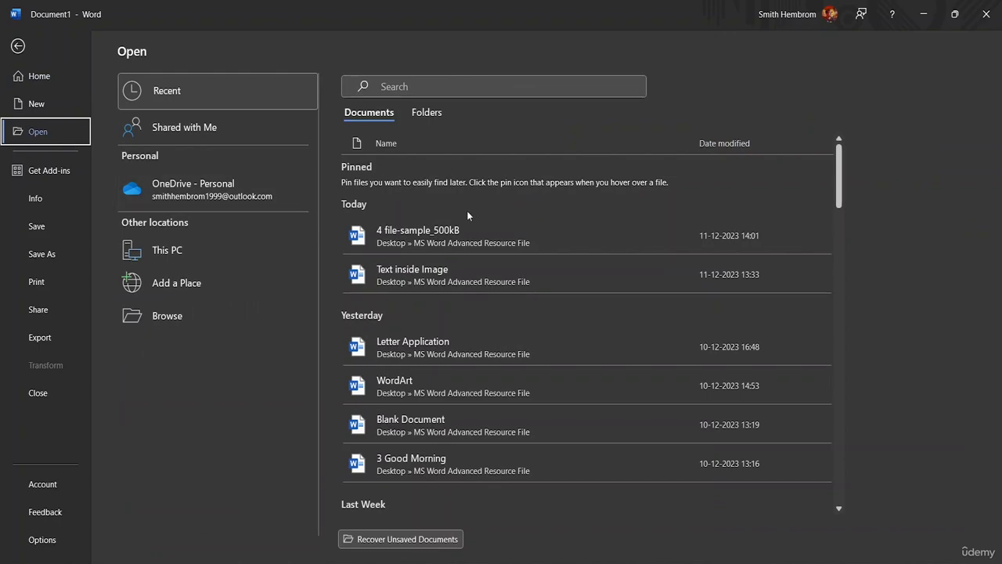
{"action": "left_click", "coordinate": [437, 342]}
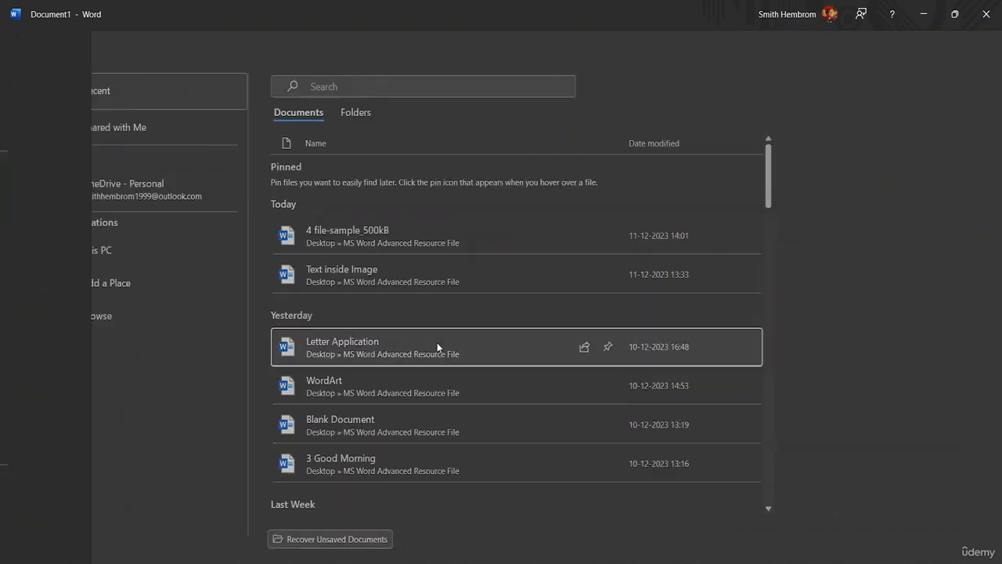
{"action": "scroll", "coordinate": [414, 304], "scroll_direction": "down", "scroll_amount": 5}
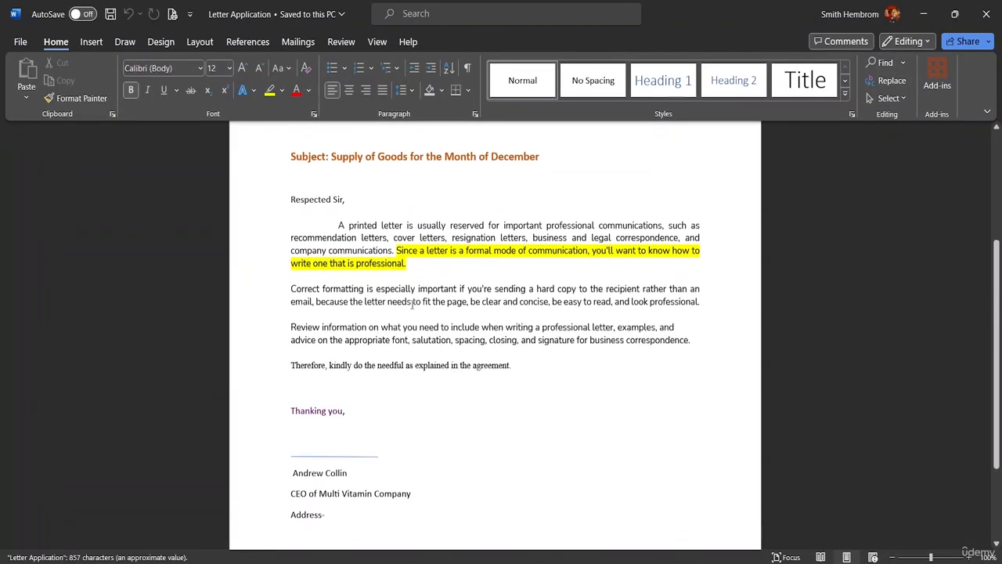
{"action": "scroll", "coordinate": [365, 250], "scroll_direction": "up", "scroll_amount": 6}
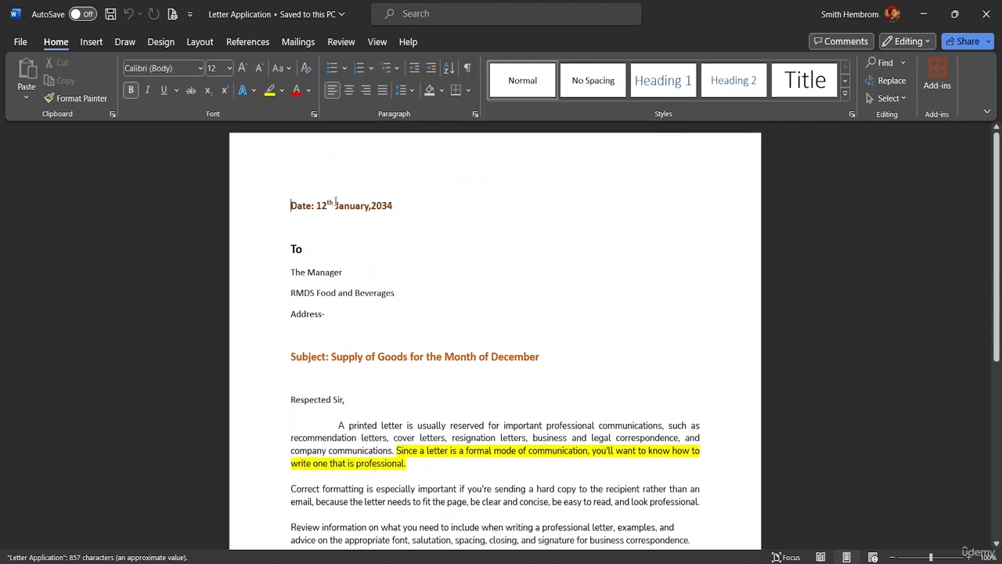
{"action": "scroll", "coordinate": [369, 275], "scroll_direction": "down", "scroll_amount": 3}
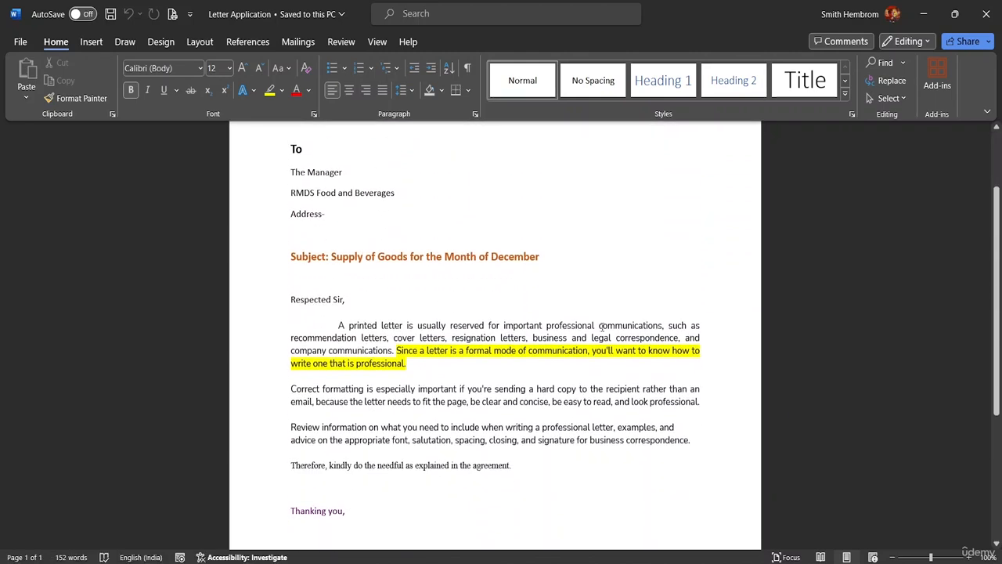
{"action": "scroll", "coordinate": [450, 478], "scroll_direction": "down", "scroll_amount": 6}
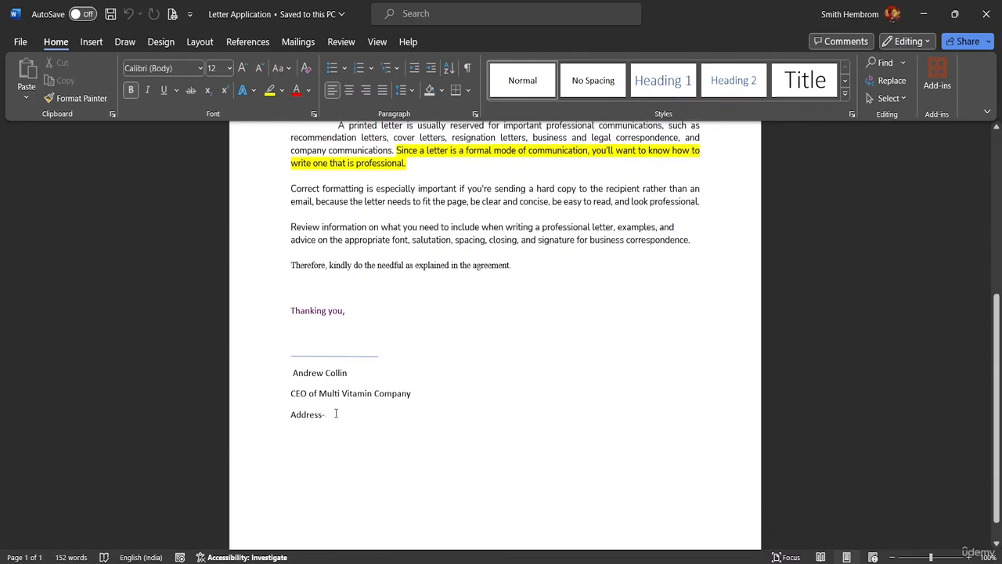
Step: Select the whole Letter Application letter and copy it
{"action": "mouse_move", "coordinate": [351, 414]}
{"action": "left_mouse_down"}
{"action": "mouse_move", "coordinate": [292, 406]}
{"action": "mouse_move", "coordinate": [275, 351]}
{"action": "mouse_move", "coordinate": [277, 104]}
{"action": "left_mouse_up"}
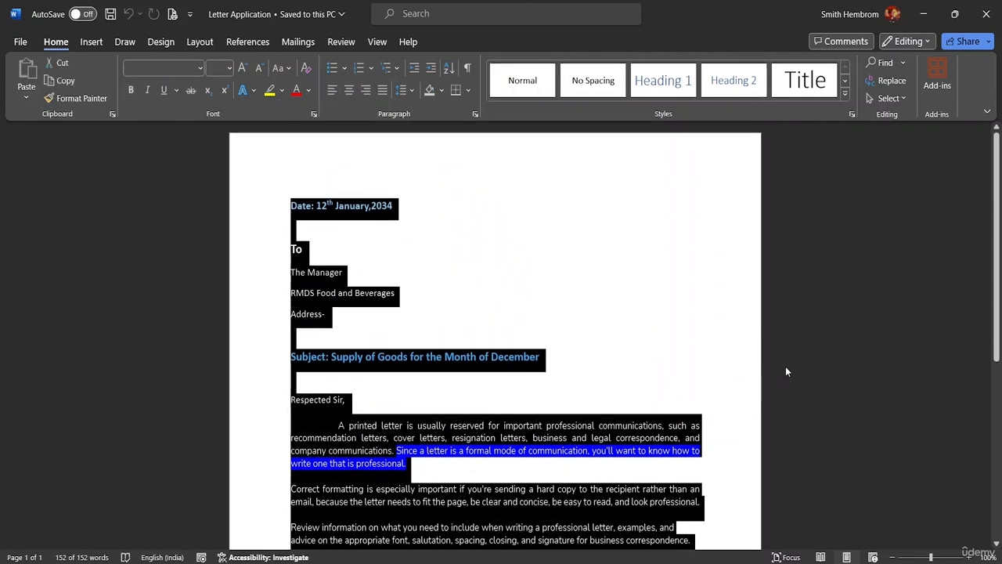
{"action": "key", "text": "ctrl+c"}
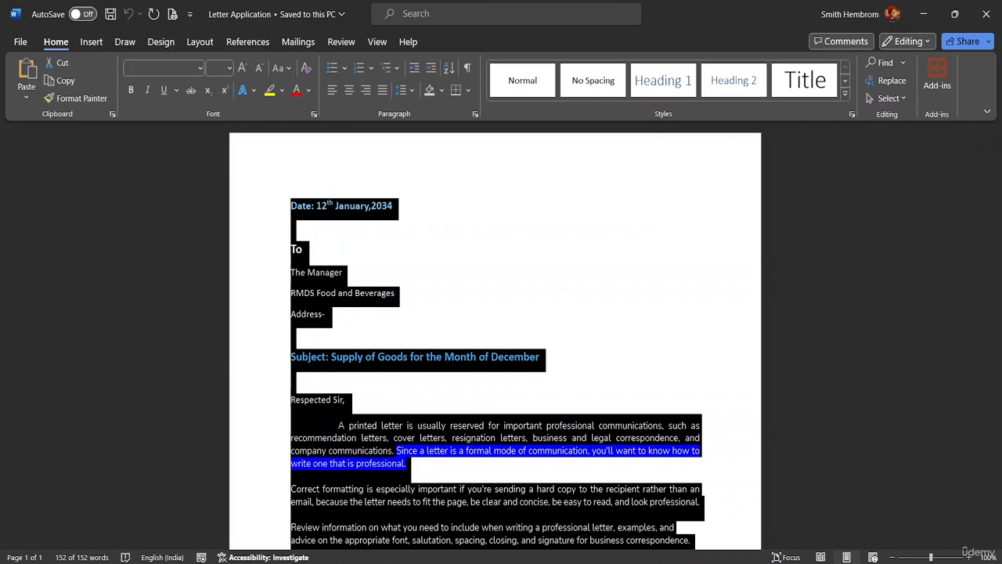
{"action": "left_click", "coordinate": [21, 41]}
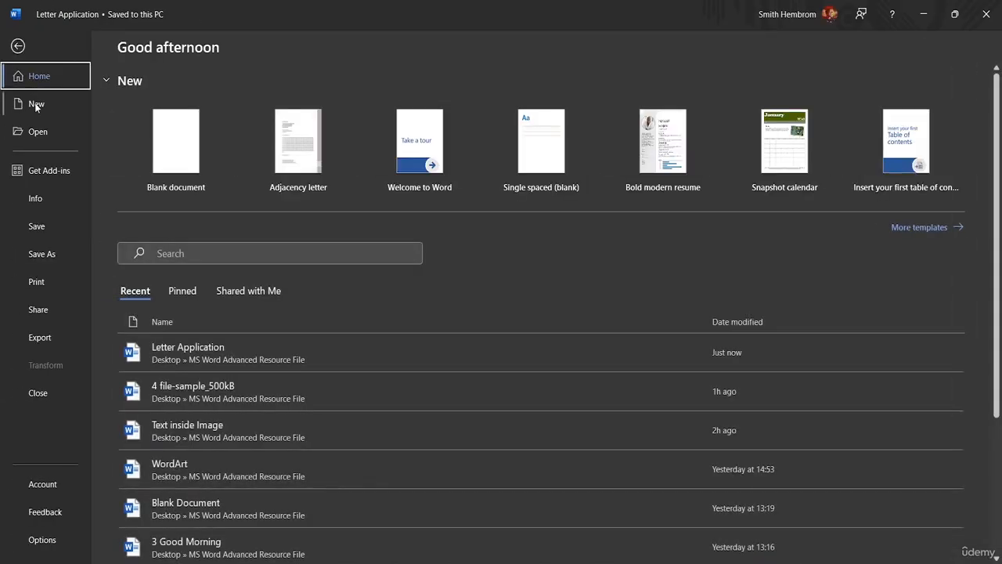
Step: Paste the copied letter into a new blank document
{"action": "left_click", "coordinate": [169, 148]}
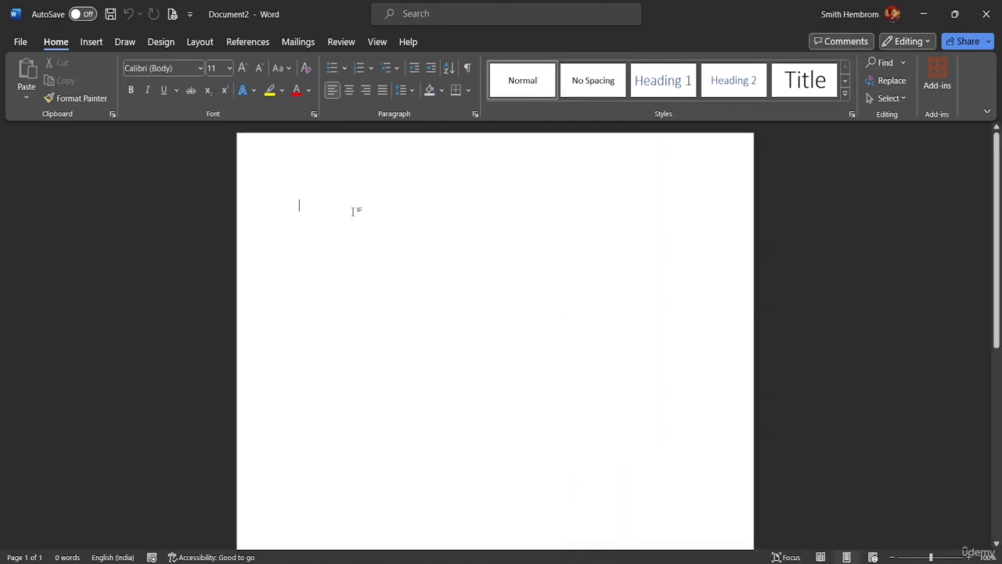
{"action": "key", "text": "ctrl+v"}
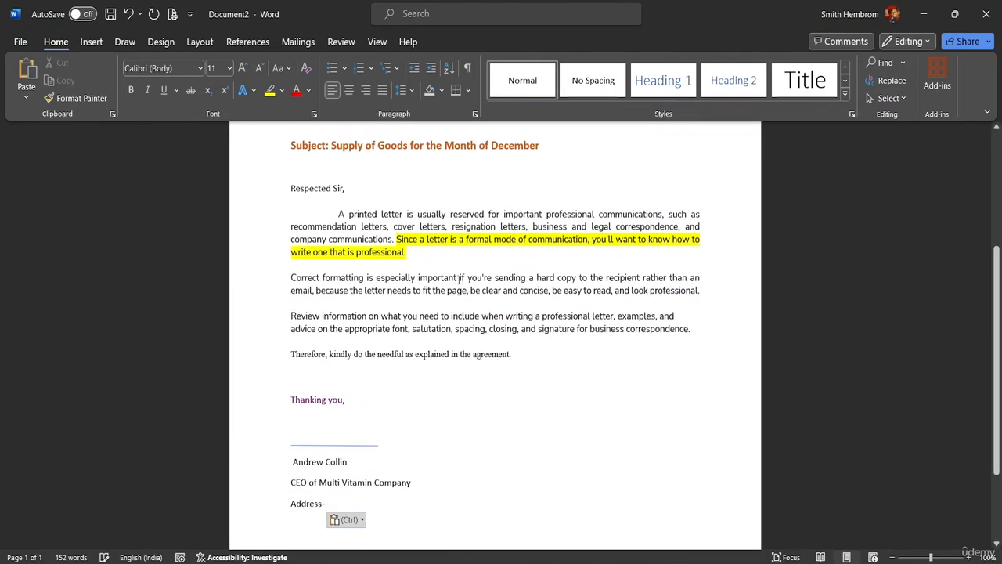
{"action": "scroll", "coordinate": [469, 323], "scroll_direction": "up", "scroll_amount": 3}
{"action": "scroll", "coordinate": [476, 316], "scroll_direction": "up", "scroll_amount": 1}
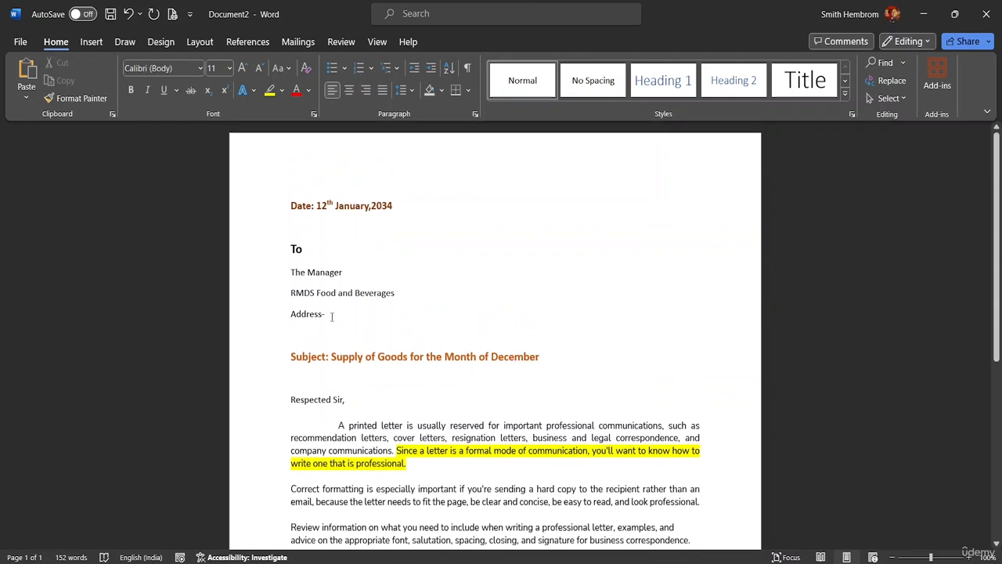
Step: Delete The Manager, company and Address lines under To, leaving one empty line
{"action": "key", "text": "BackSpace"}
{"action": "key", "text": "BackSpace"}
{"action": "key", "text": "BackSpace"}
{"action": "key", "text": "BackSpace"}
{"action": "key", "text": "BackSpace"}
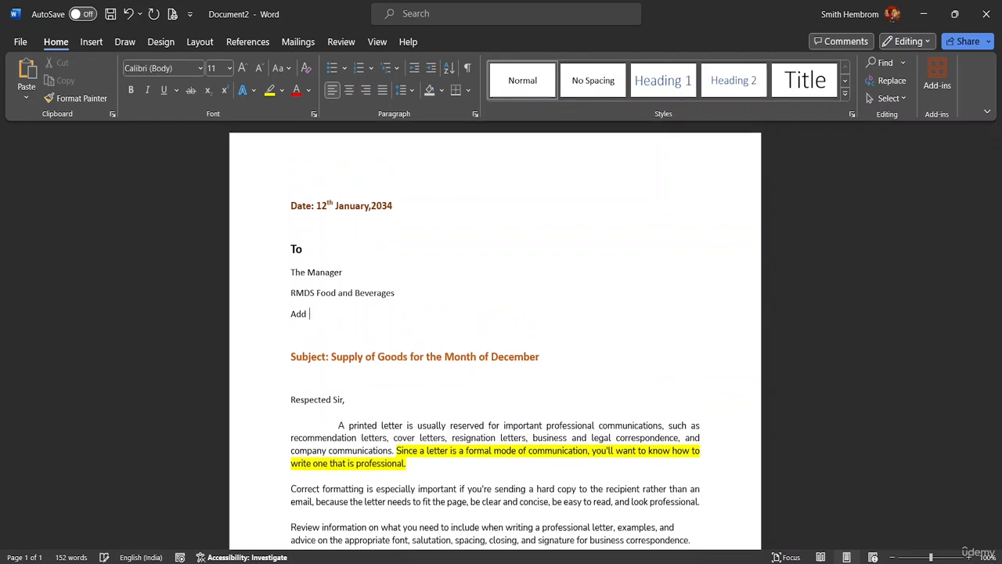
{"action": "key", "text": "BackSpace"}
{"action": "key", "text": "BackSpace"}
{"action": "key", "text": "BackSpace"}
{"action": "key", "text": "BackSpace"}
{"action": "key", "text": "BackSpace"}
{"action": "key", "text": "BackSpace"}
{"action": "key", "text": "BackSpace"}
{"action": "key", "text": "BackSpace"}
{"action": "key", "text": "BackSpace"}
{"action": "key", "text": "BackSpace"}
{"action": "key", "text": "BackSpace"}
{"action": "key", "text": "BackSpace"}
{"action": "key", "text": "BackSpace"}
{"action": "key", "text": "BackSpace"}
{"action": "key", "text": "BackSpace"}
{"action": "key", "text": "BackSpace"}
{"action": "key", "text": "BackSpace"}
{"action": "key", "text": "BackSpace"}
{"action": "key", "text": "BackSpace"}
{"action": "key", "text": "BackSpace"}
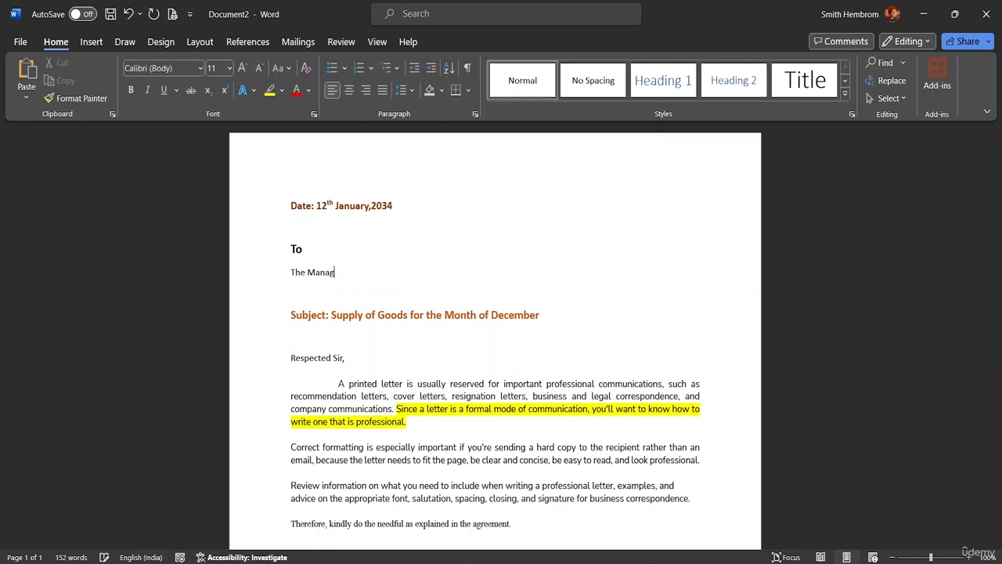
{"action": "key", "text": "BackSpace"}
{"action": "key", "text": "BackSpace"}
{"action": "key", "text": "BackSpace"}
{"action": "key", "text": "BackSpace"}
{"action": "key", "text": "BackSpace"}
{"action": "key", "text": "BackSpace"}
{"action": "key", "text": "BackSpace"}
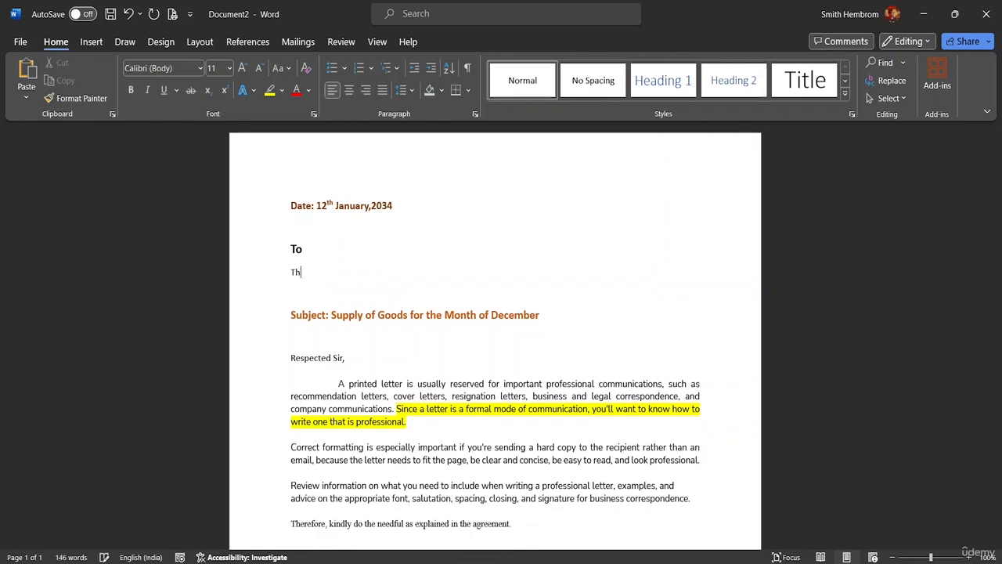
{"action": "key", "text": "BackSpace"}
{"action": "key", "text": "BackSpace"}
{"action": "key", "text": "BackSpace"}
{"action": "key", "text": "Return"}
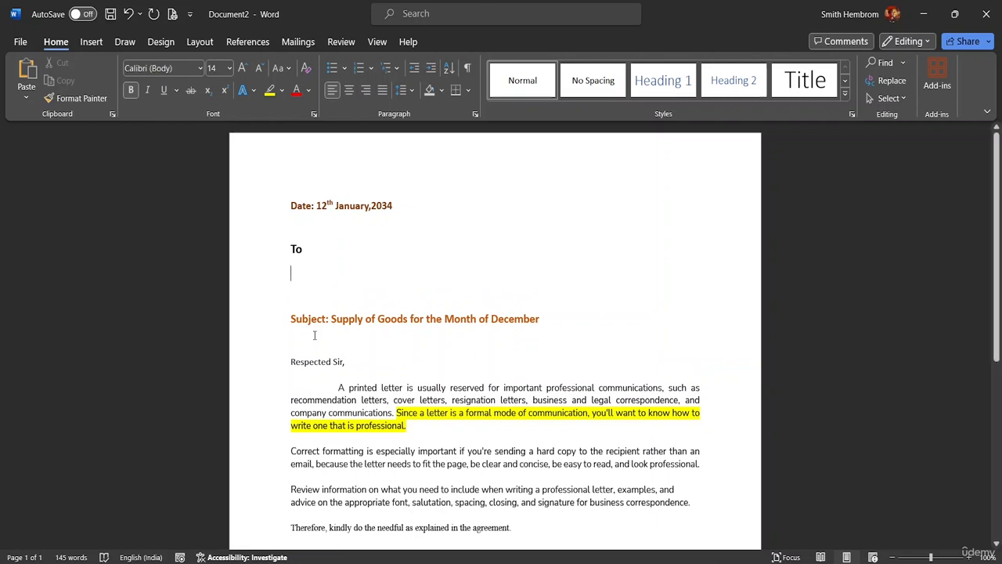
{"action": "scroll", "coordinate": [438, 331], "scroll_direction": "down", "scroll_amount": 4}
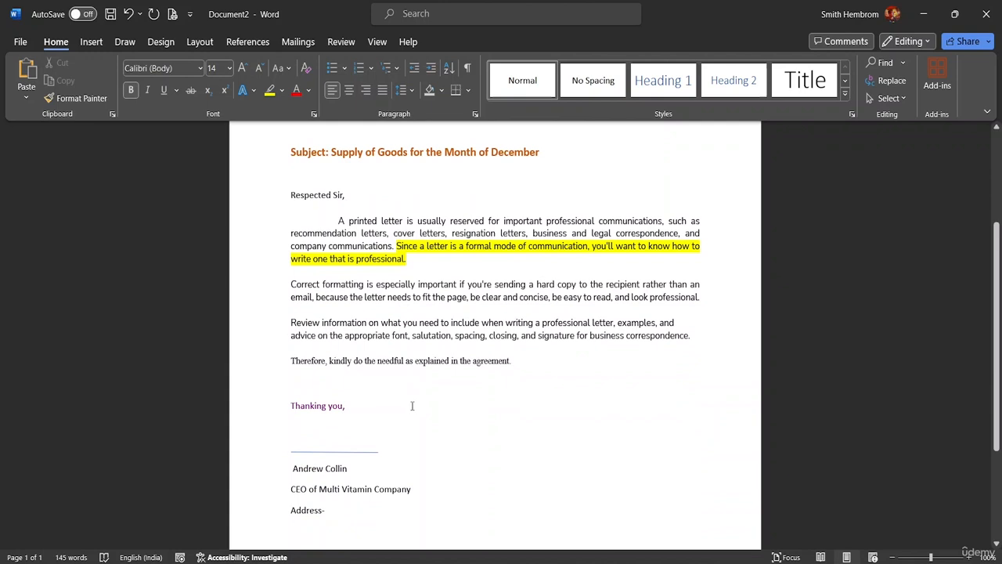
{"action": "scroll", "coordinate": [439, 368], "scroll_direction": "up", "scroll_amount": 4}
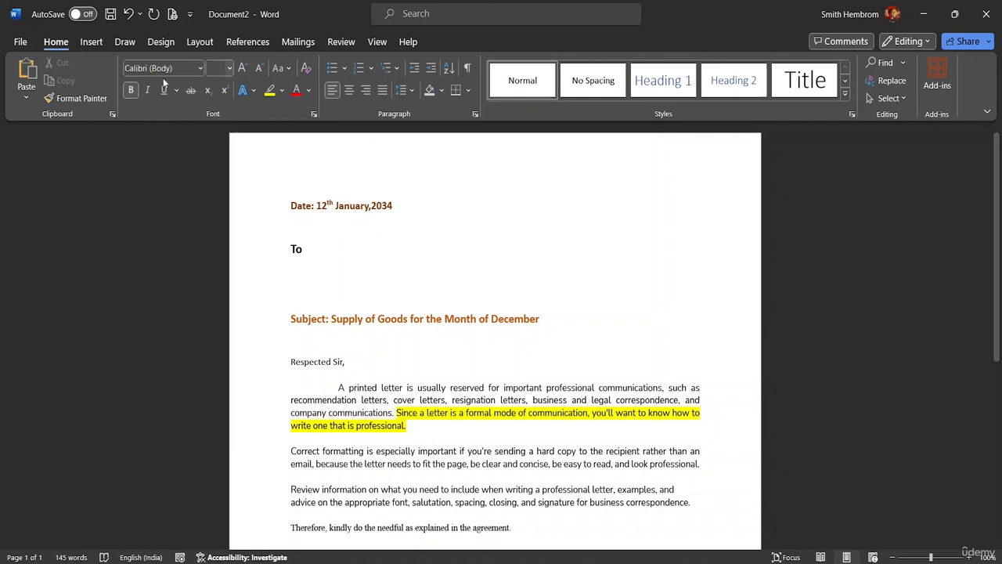
Step: Look through the Insert, Design, Layout and References ribbons, ending on Mailings
{"action": "left_click", "coordinate": [90, 42]}
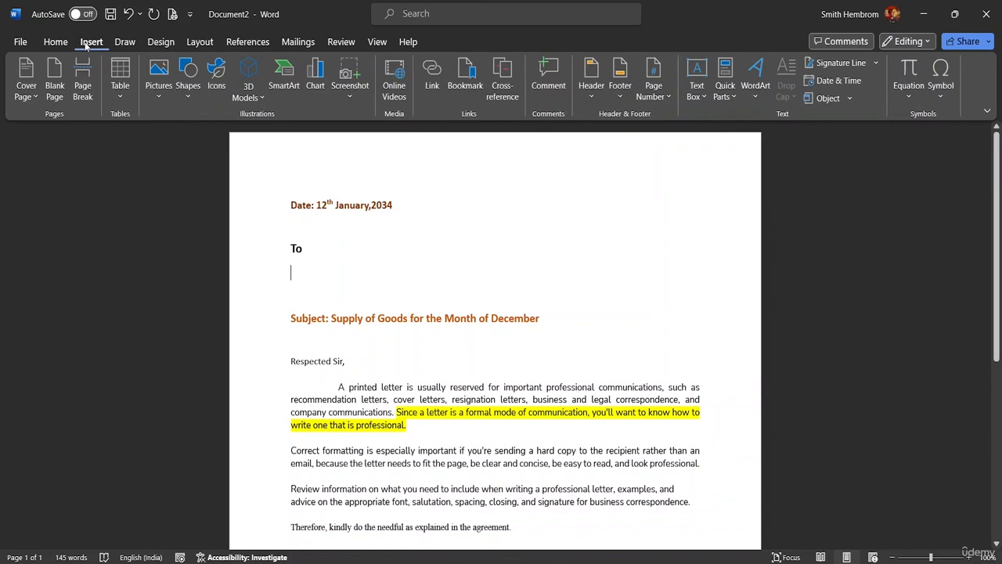
{"action": "left_click", "coordinate": [162, 43]}
{"action": "left_click", "coordinate": [208, 44]}
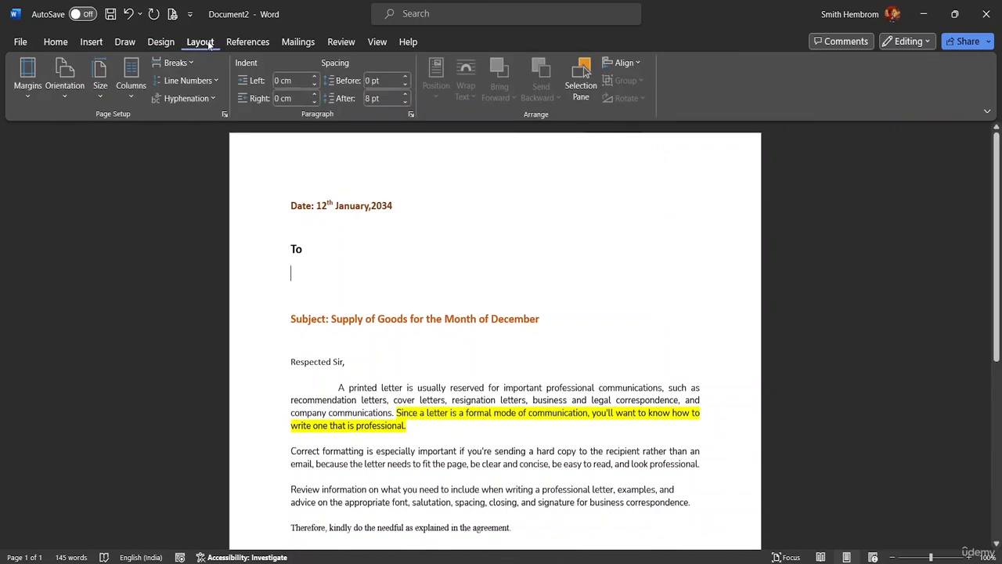
{"action": "left_click", "coordinate": [254, 43]}
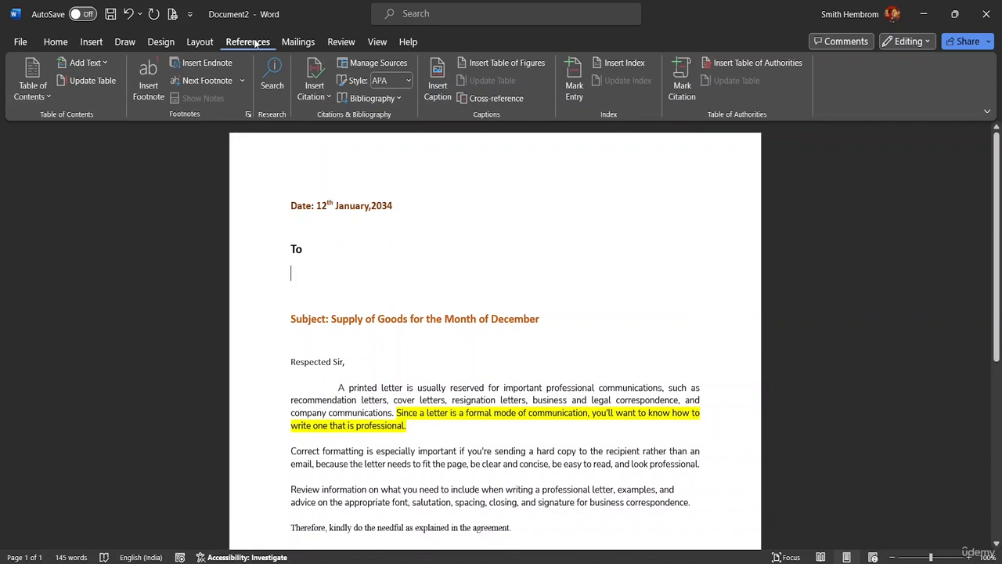
{"action": "left_click", "coordinate": [283, 43]}
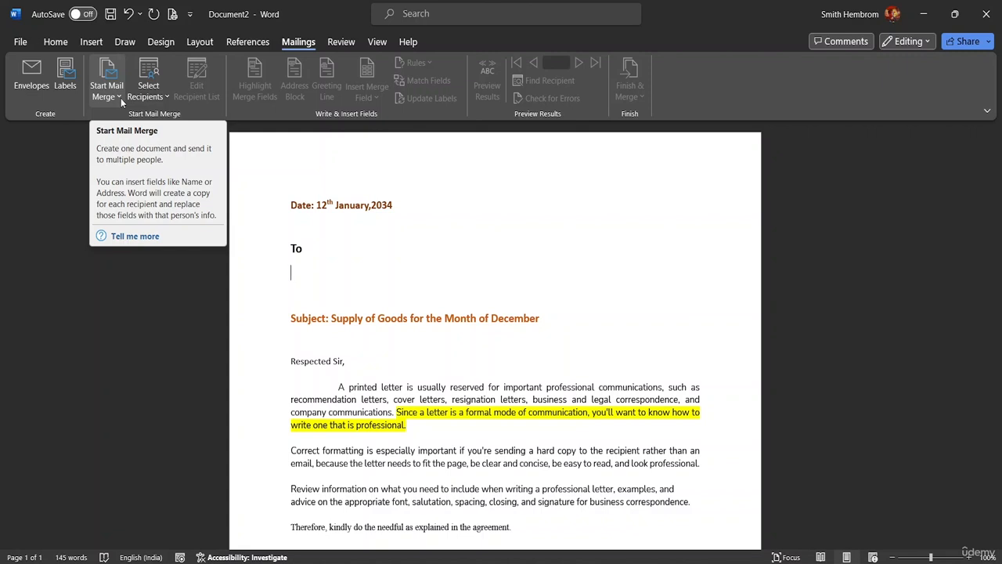
Step: Explore Select Recipients and Start Mail Merge, picking Letters and then another document type
{"action": "left_click", "coordinate": [164, 96]}
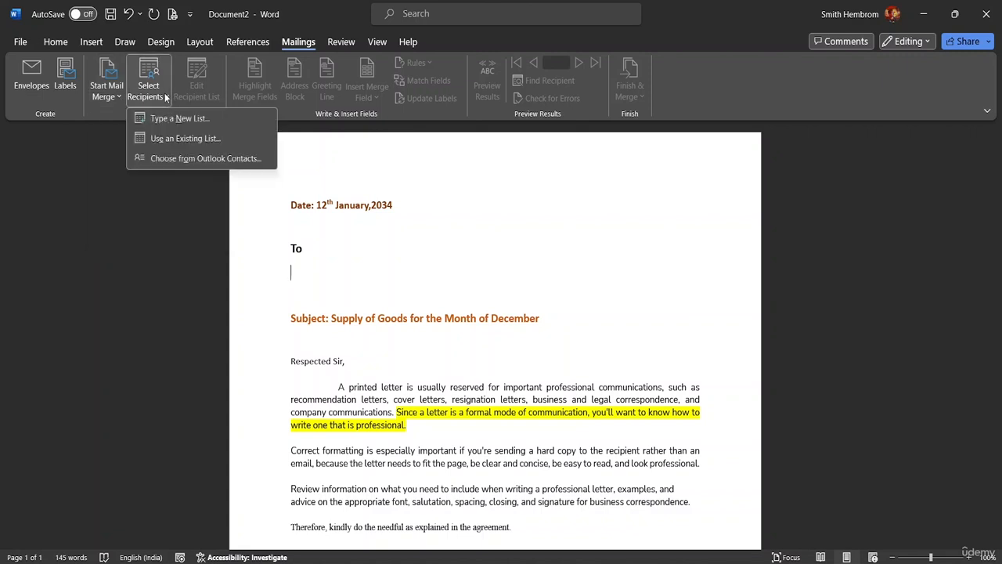
{"action": "left_click", "coordinate": [116, 98]}
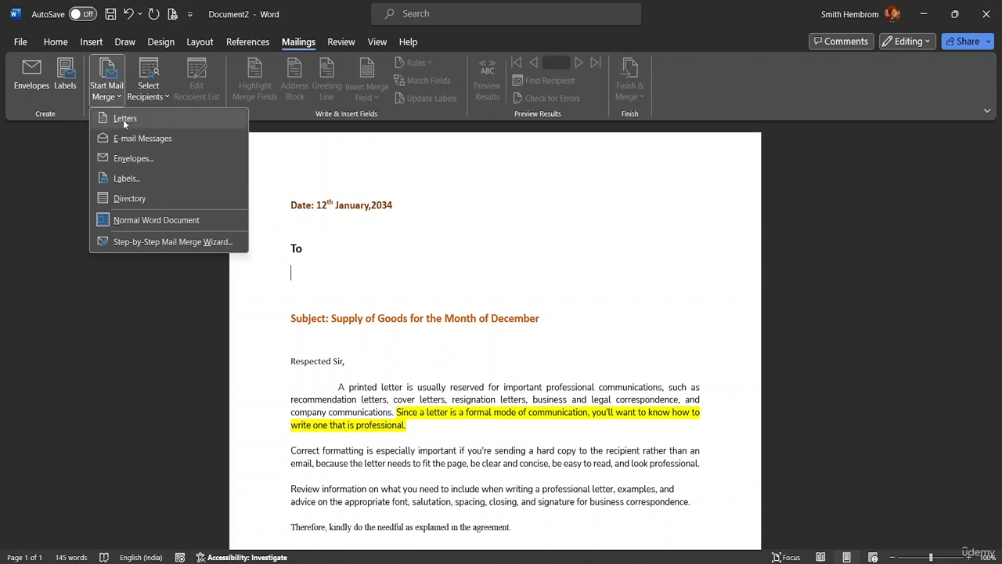
{"action": "left_click", "coordinate": [122, 119]}
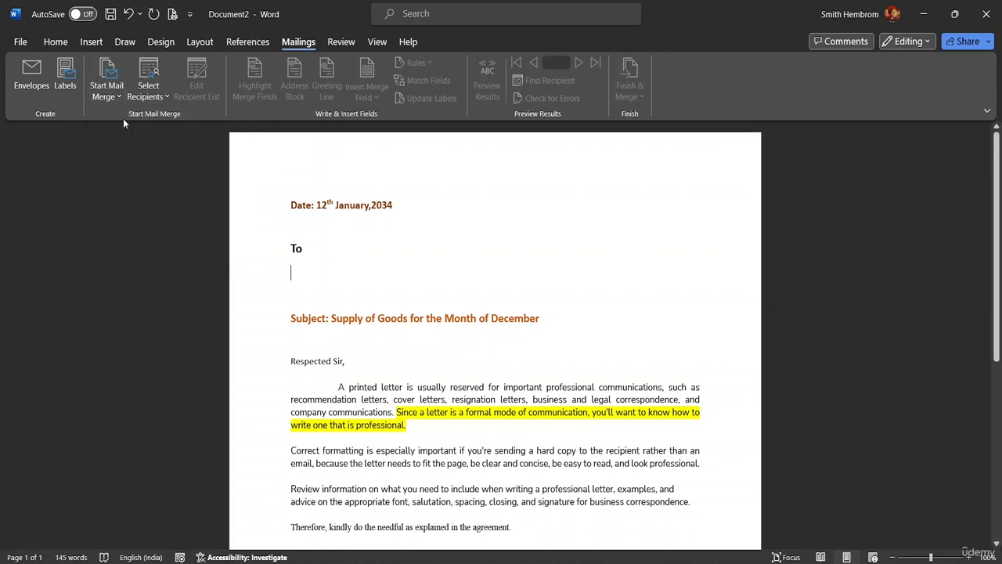
{"action": "left_click", "coordinate": [112, 95]}
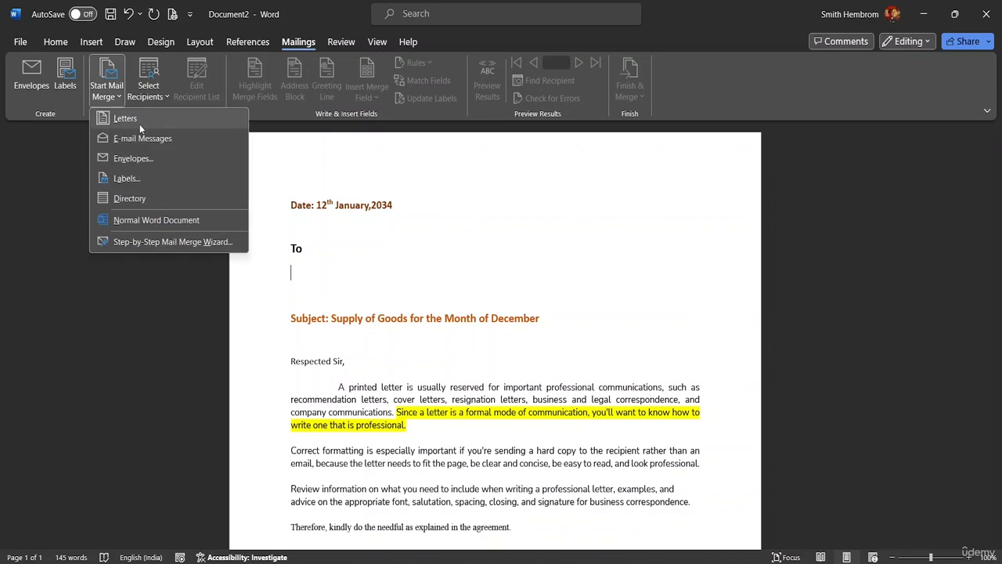
{"action": "left_click", "coordinate": [142, 144]}
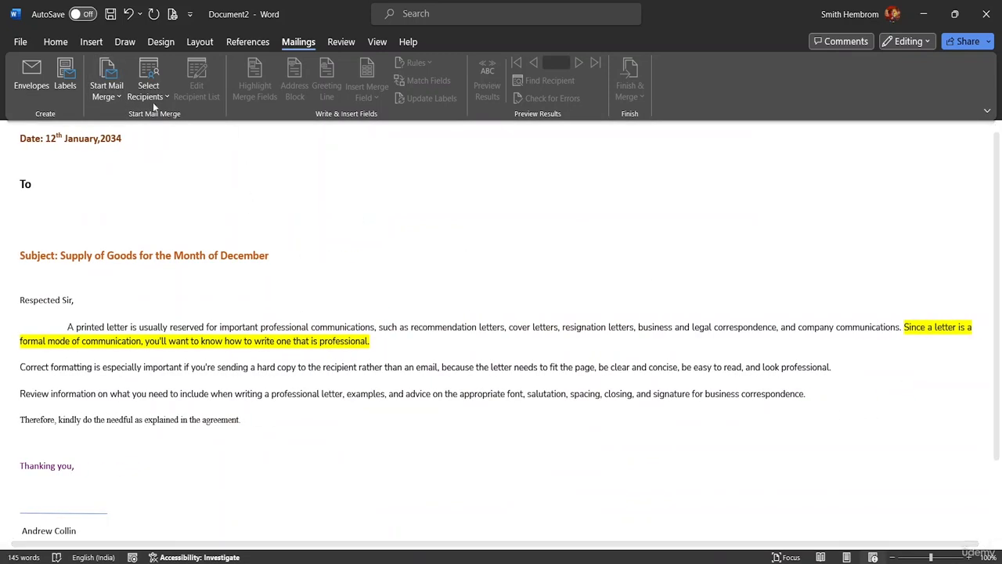
{"action": "left_click", "coordinate": [119, 97]}
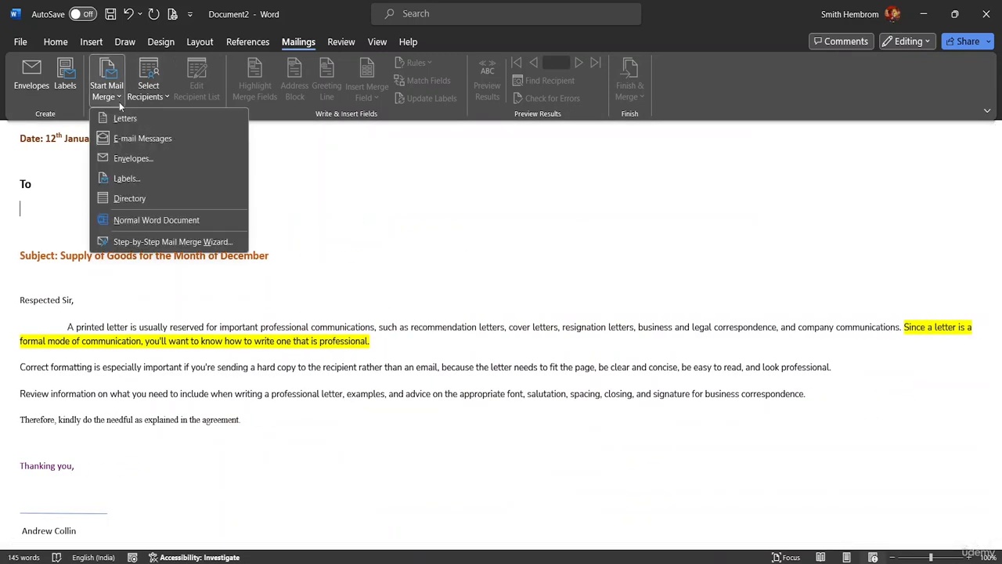
Step: Try Envelopes and Labels without changes, then choose Directory and reopen the merge type list
{"action": "left_click", "coordinate": [135, 159]}
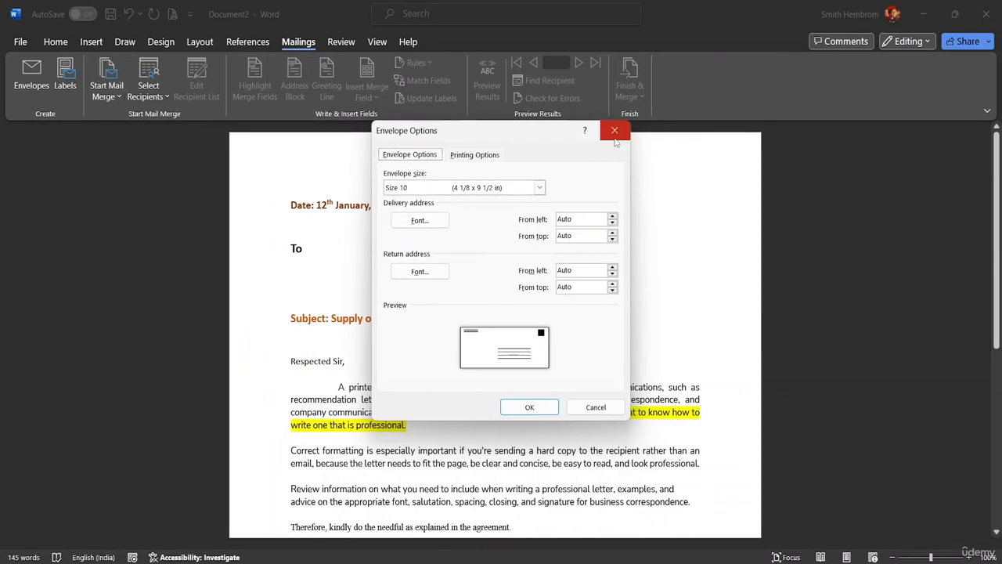
{"action": "left_click", "coordinate": [614, 130]}
{"action": "left_click", "coordinate": [119, 98]}
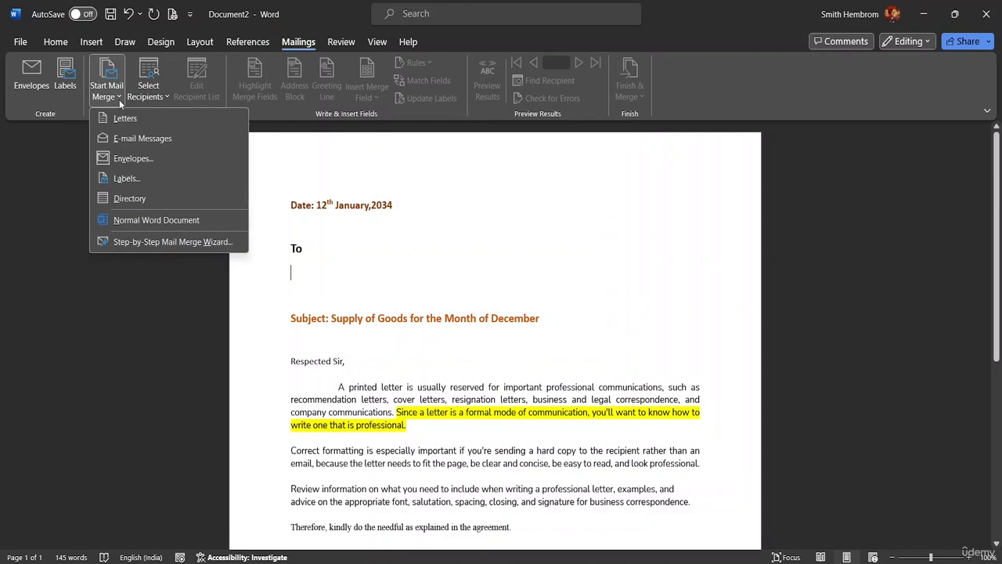
{"action": "left_click", "coordinate": [127, 179]}
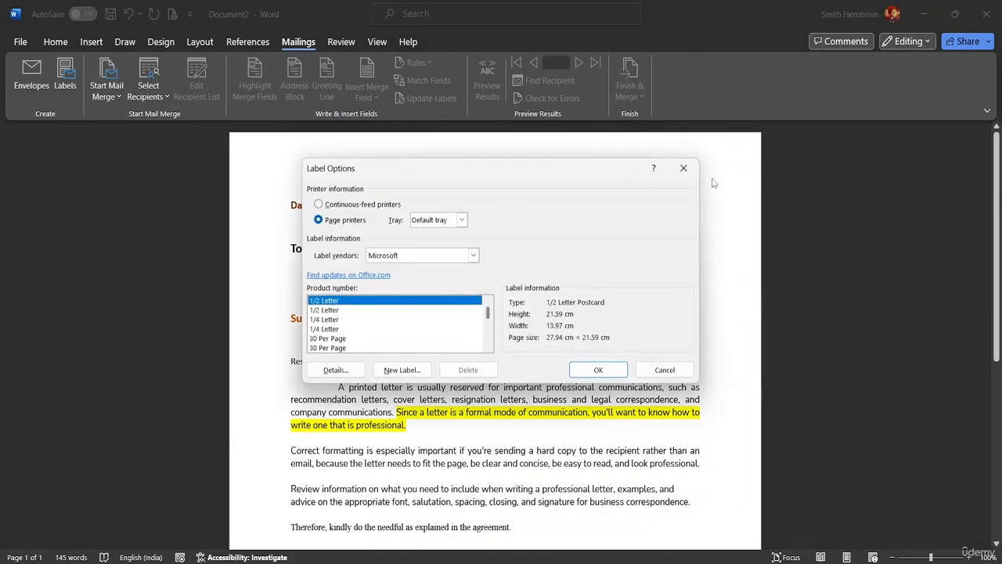
{"action": "left_click", "coordinate": [682, 169]}
{"action": "left_click", "coordinate": [119, 97]}
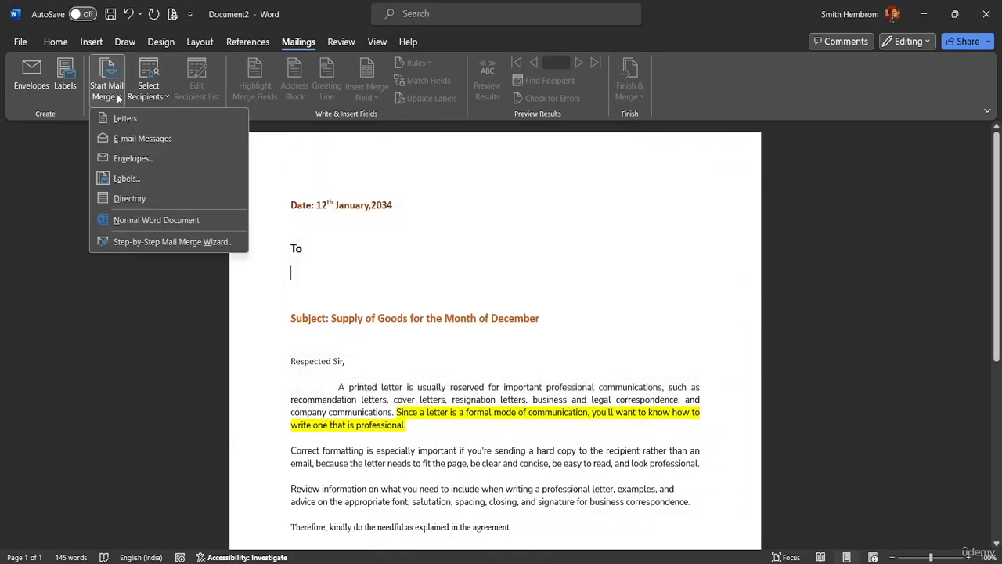
{"action": "left_click", "coordinate": [151, 206]}
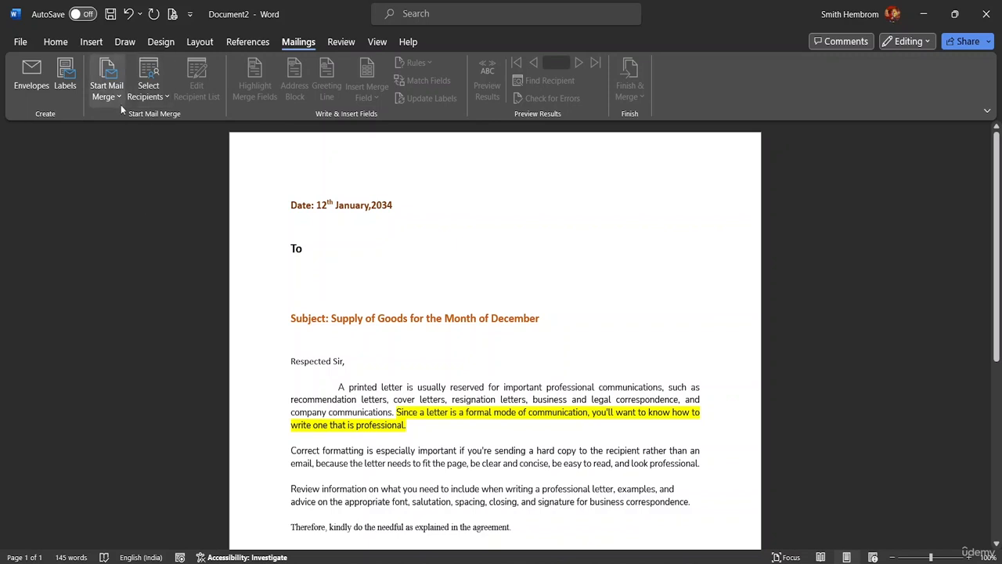
{"action": "left_click", "coordinate": [114, 100]}
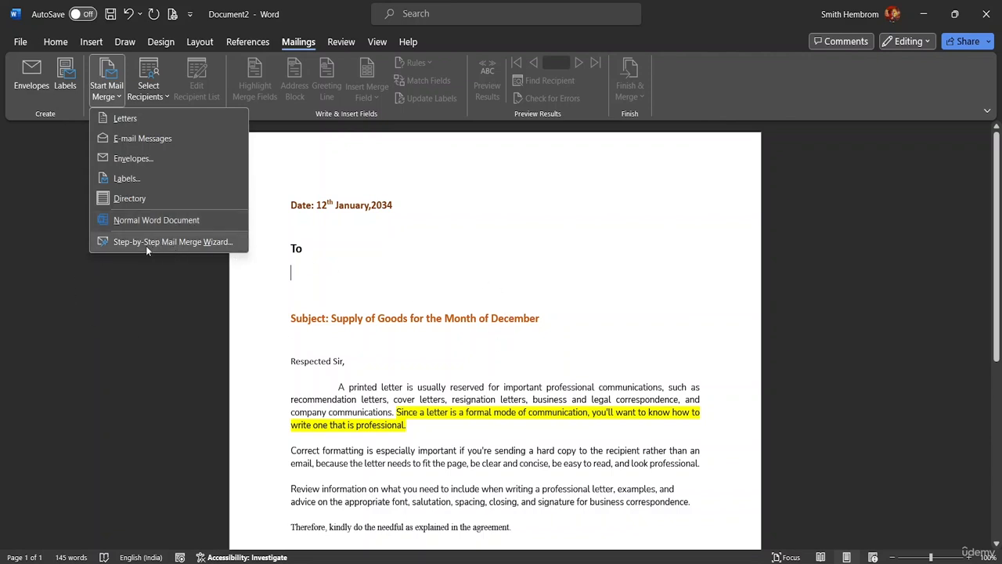
Step: Choose Letters, launch the Step-by-Step Mail Merge Wizard and advance to the Select Data Source step
{"action": "left_click", "coordinate": [162, 117]}
{"action": "left_click", "coordinate": [107, 90]}
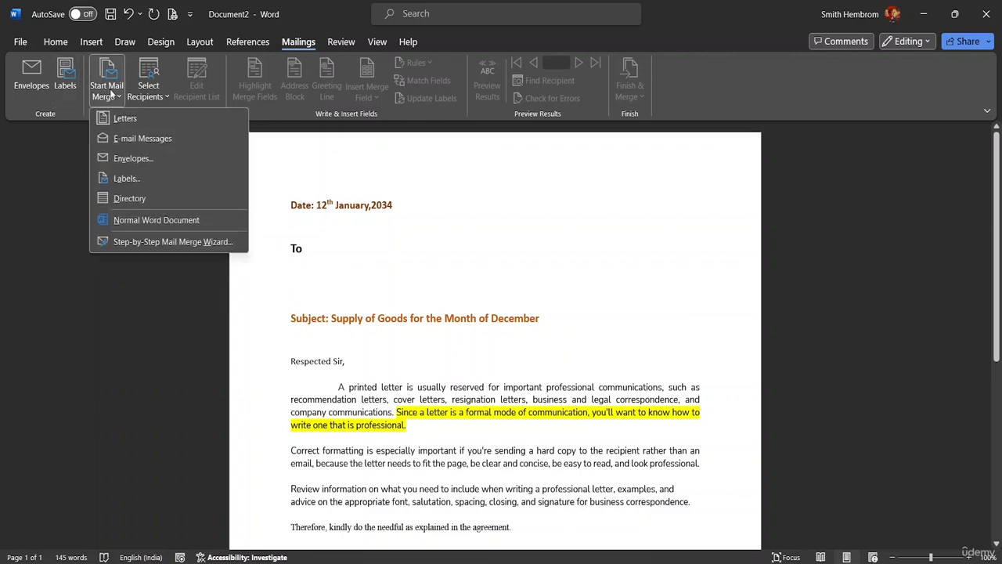
{"action": "left_click", "coordinate": [166, 242]}
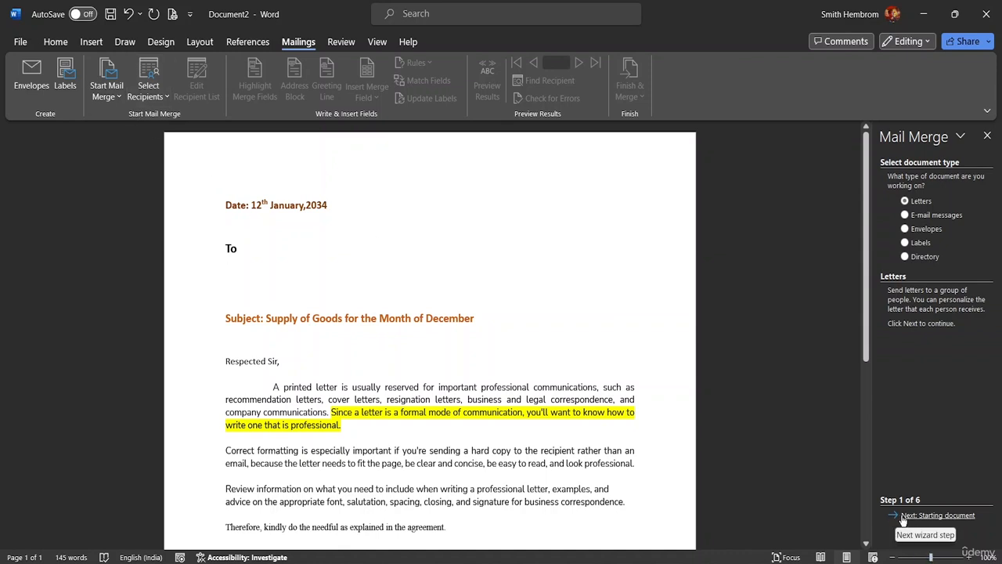
{"action": "left_click", "coordinate": [937, 517]}
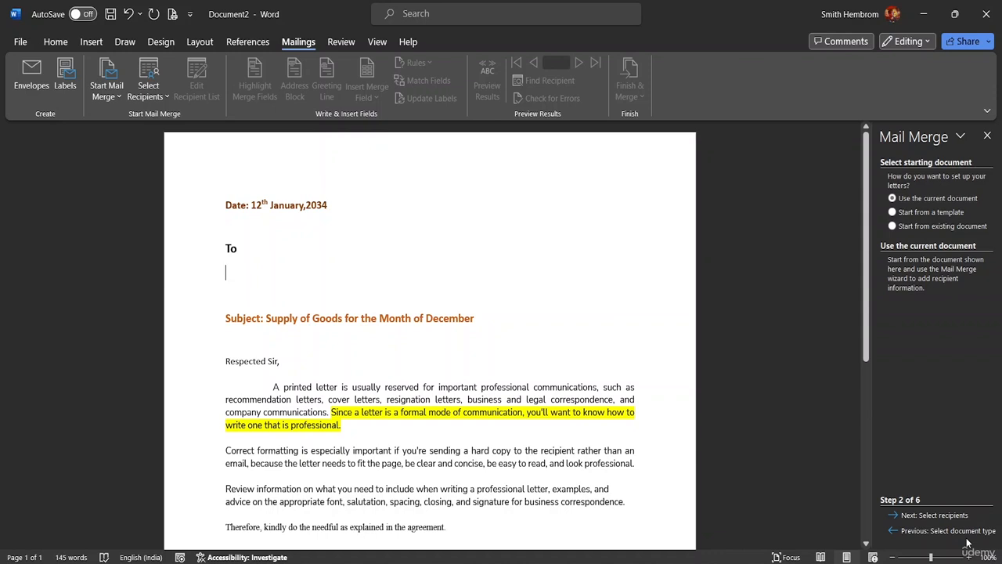
{"action": "left_click", "coordinate": [954, 517]}
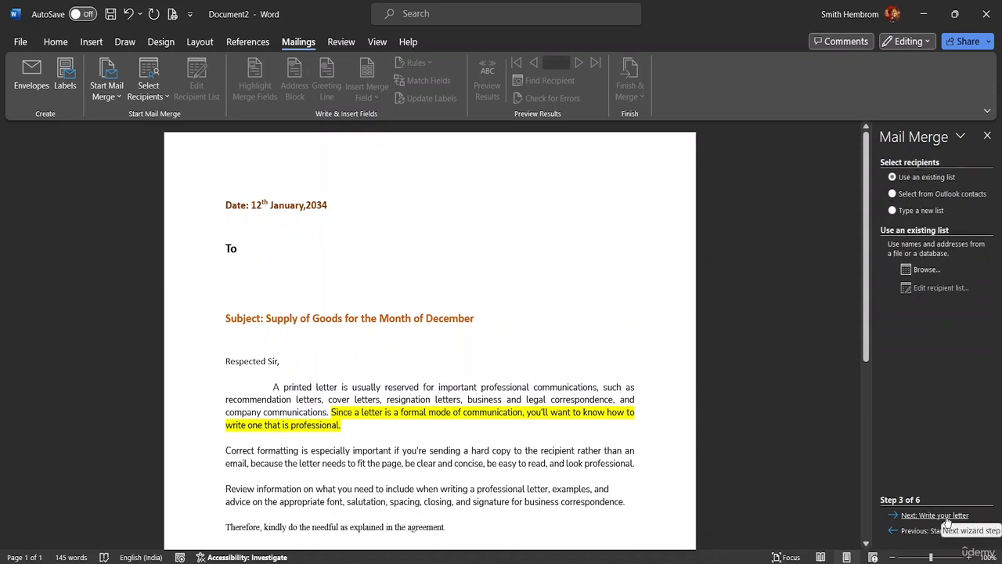
{"action": "left_click", "coordinate": [946, 517]}
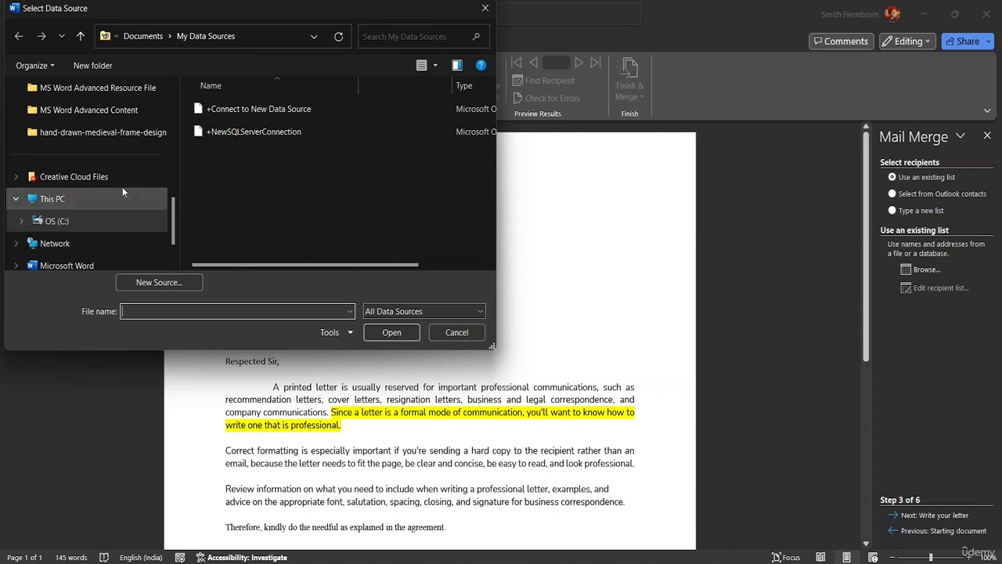
Step: Browse to C:\MS Word Advanced Resource File and try opening 'Mail Merge Lost' as recipients
{"action": "left_click", "coordinate": [62, 208]}
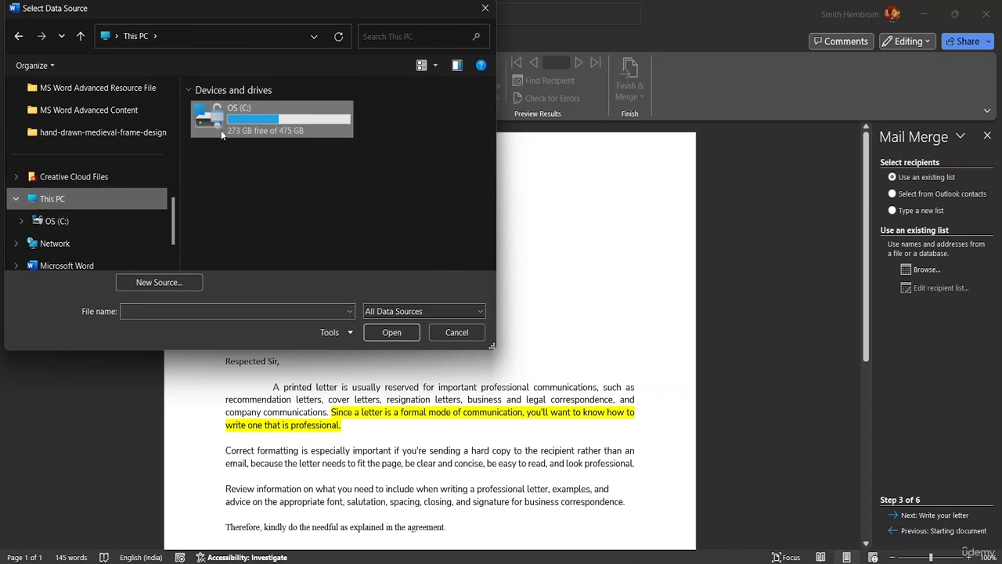
{"action": "double_click", "coordinate": [221, 130]}
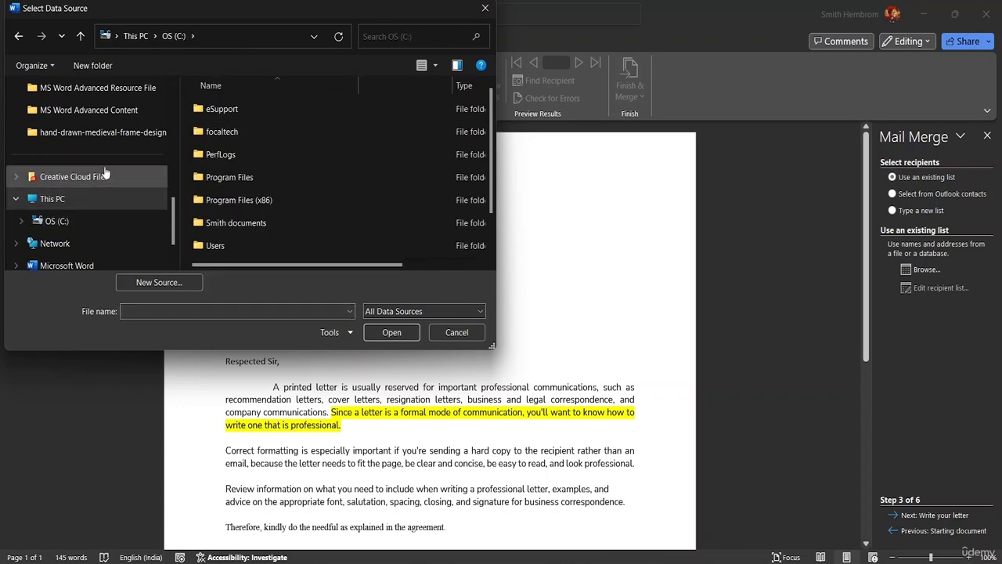
{"action": "scroll", "coordinate": [106, 172], "scroll_direction": "up", "scroll_amount": 5}
{"action": "scroll", "coordinate": [80, 112], "scroll_direction": "down", "scroll_amount": 5}
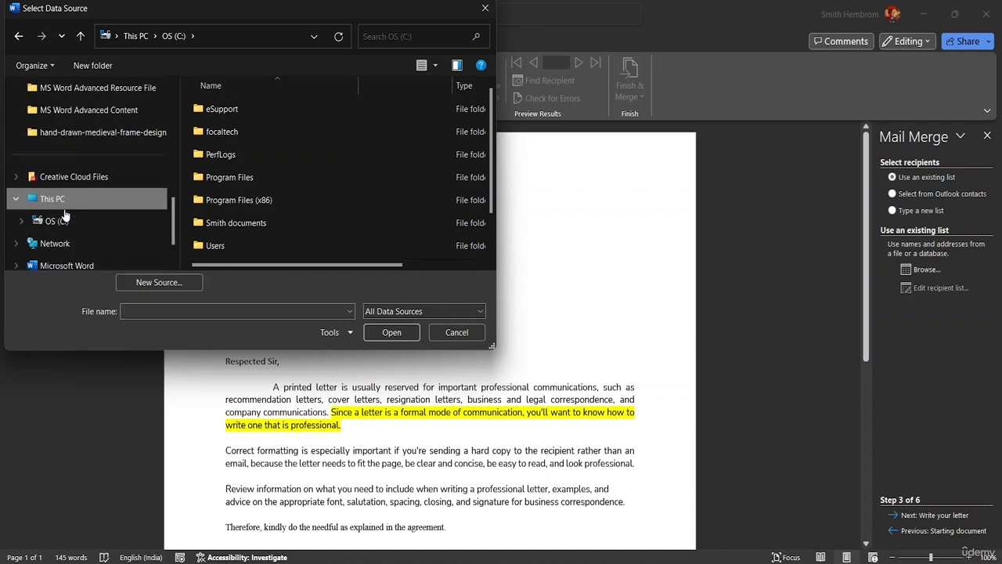
{"action": "left_click", "coordinate": [125, 92]}
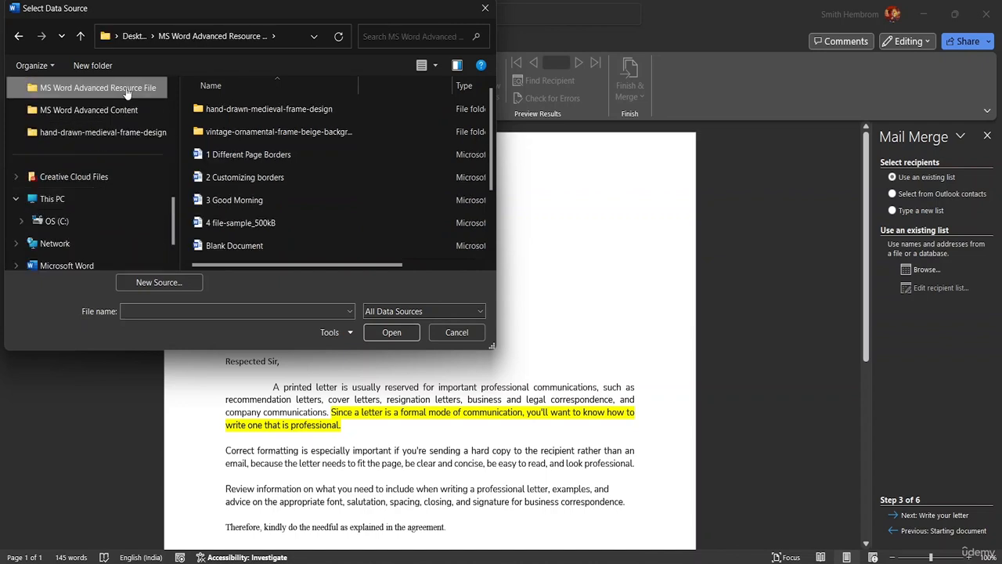
{"action": "left_click", "coordinate": [188, 311]}
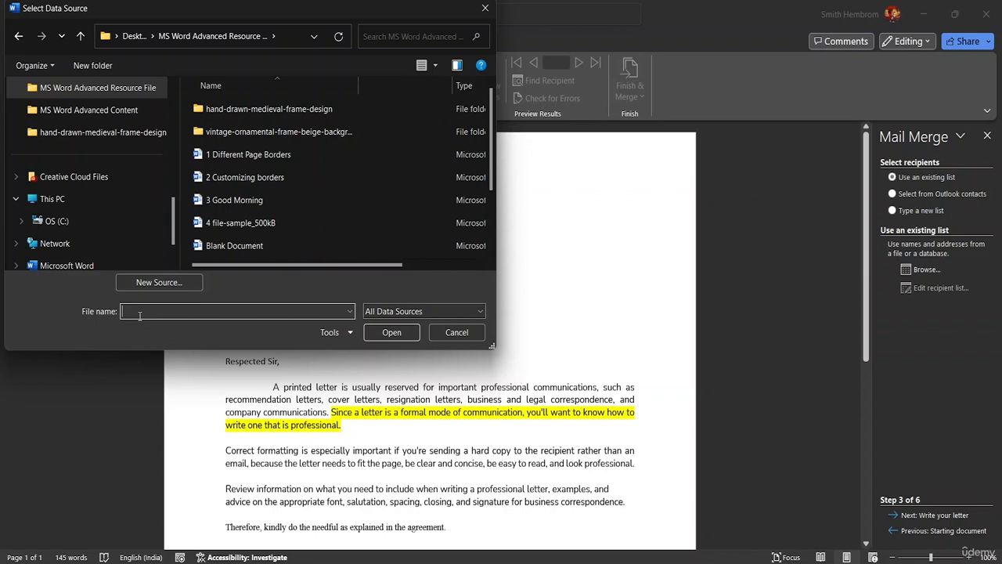
{"action": "type", "text": "Mail Merge Lost"}
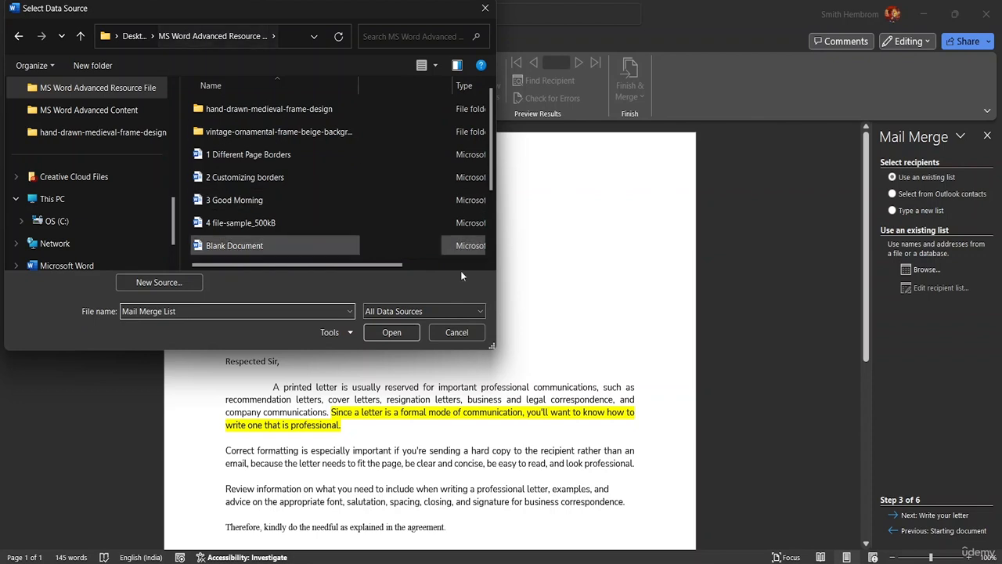
{"action": "left_click", "coordinate": [385, 334]}
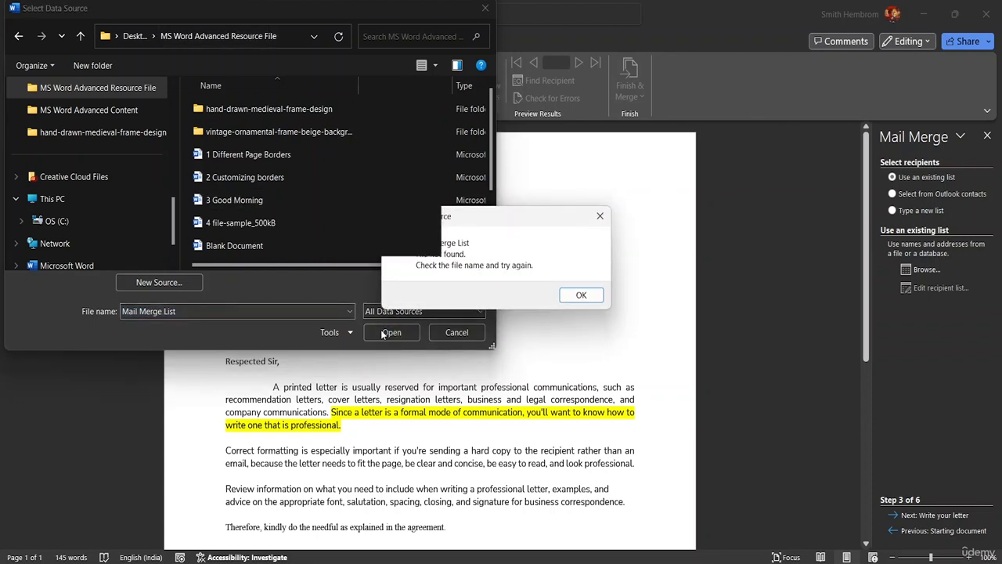
Step: Dismiss the file-not-found errors after a retry and cancel the file picker
{"action": "left_click", "coordinate": [579, 295]}
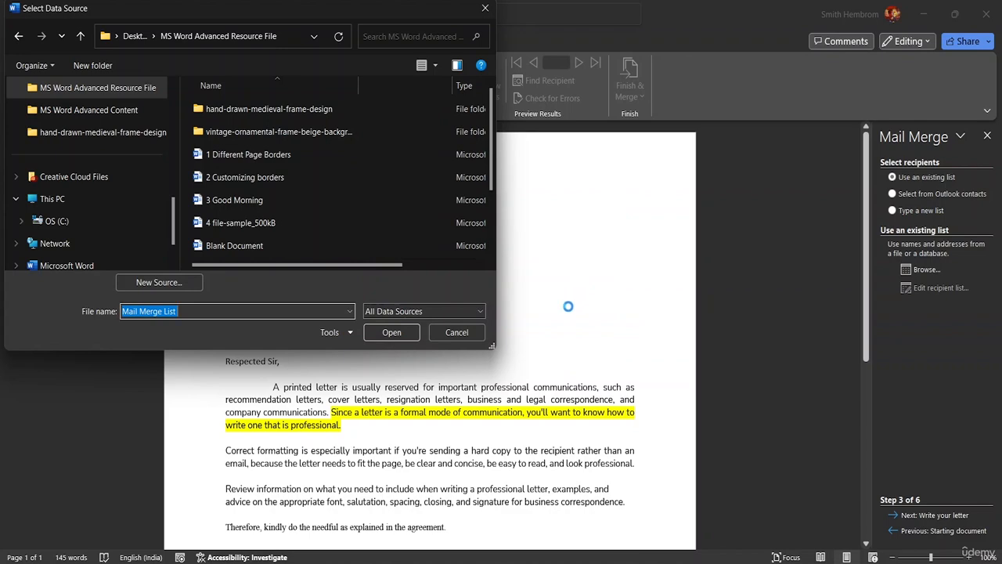
{"action": "left_click", "coordinate": [409, 333]}
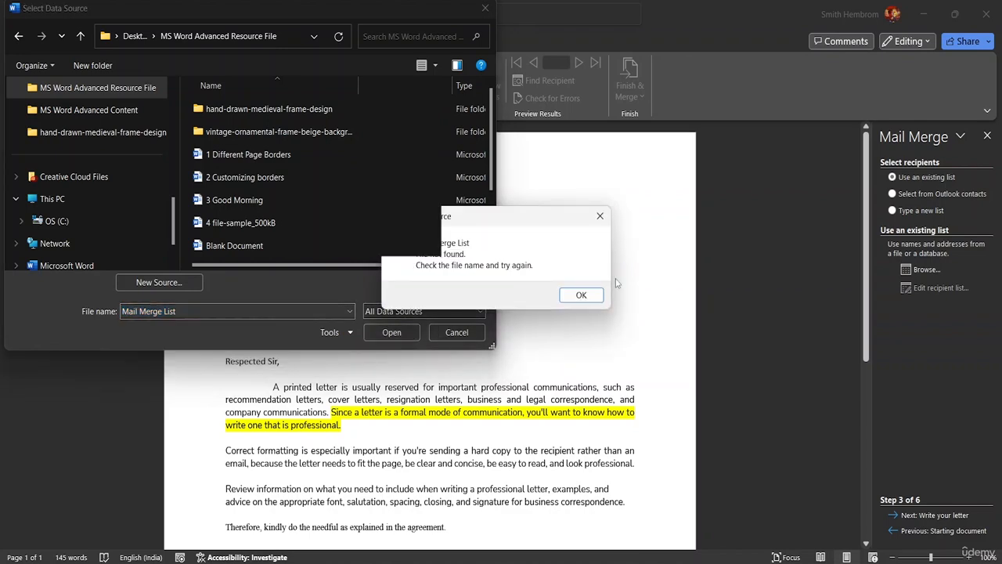
{"action": "left_click", "coordinate": [579, 295]}
{"action": "left_click", "coordinate": [466, 329]}
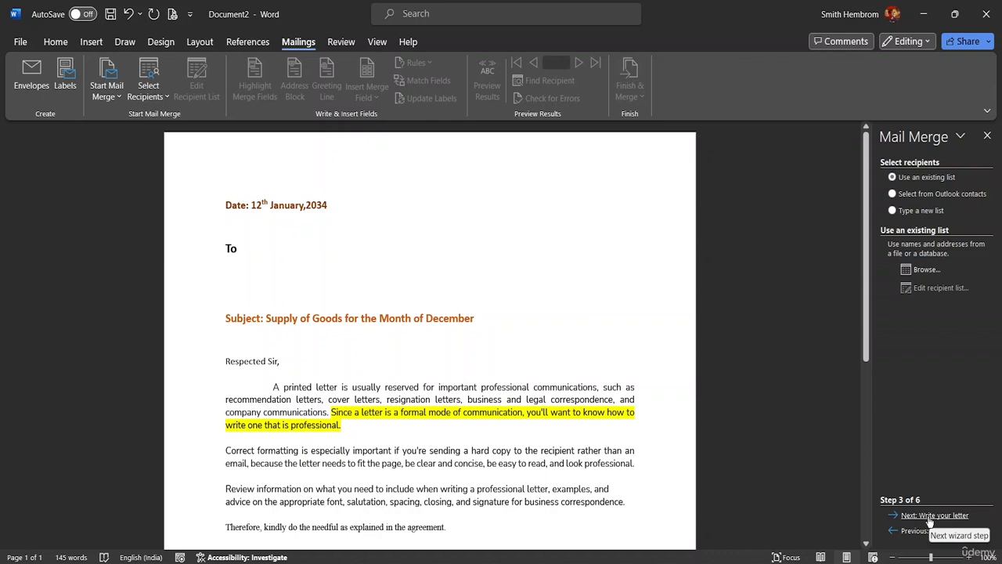
Step: Close the file picker and choose Type a new list as the recipient source
{"action": "left_click", "coordinate": [163, 99]}
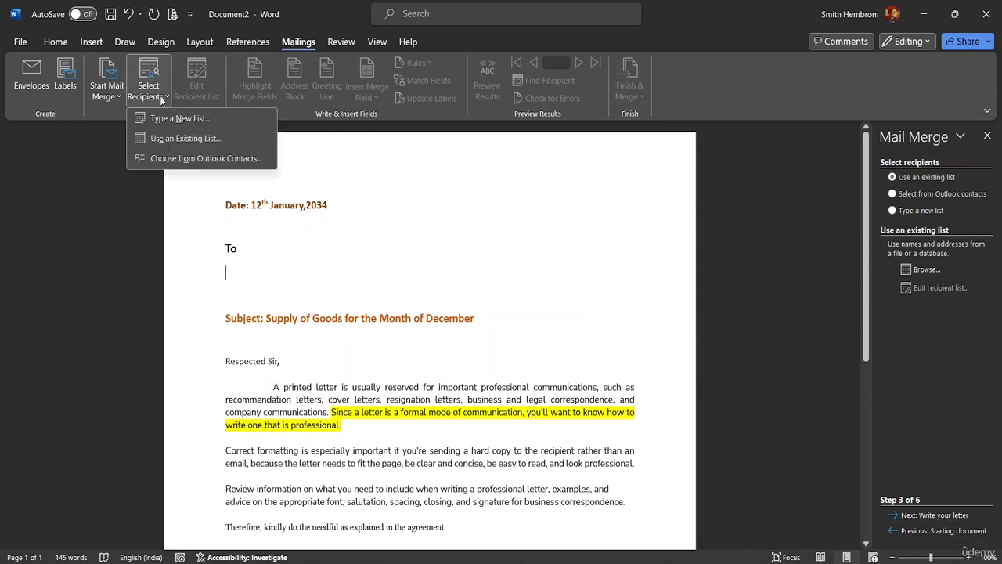
{"action": "left_click", "coordinate": [110, 96]}
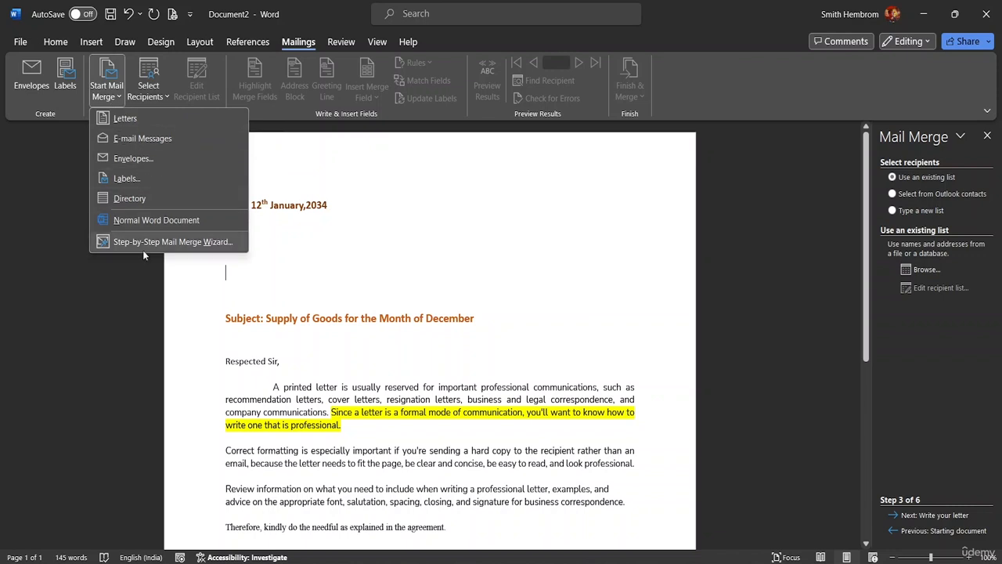
{"action": "left_click", "coordinate": [897, 517]}
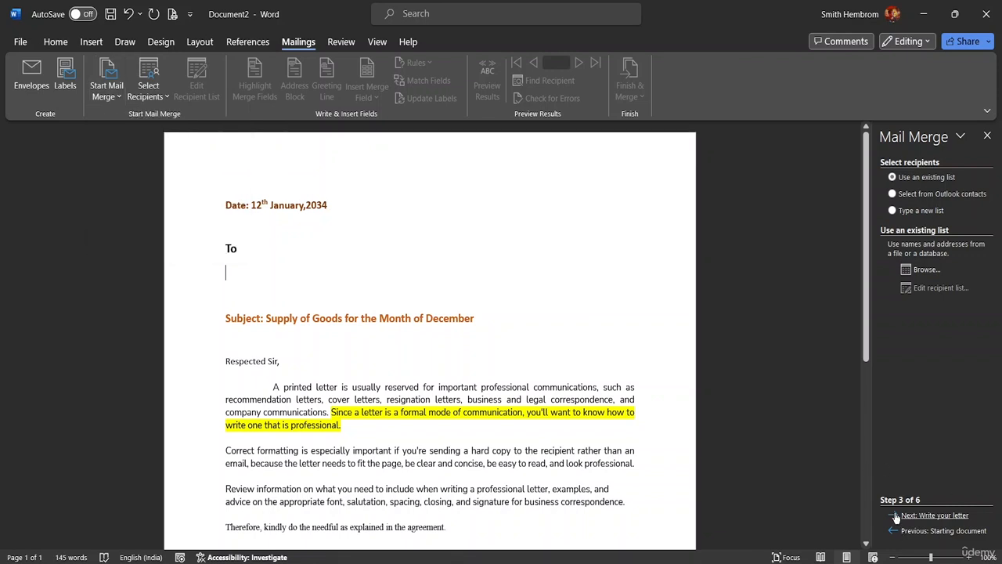
{"action": "left_click", "coordinate": [897, 517]}
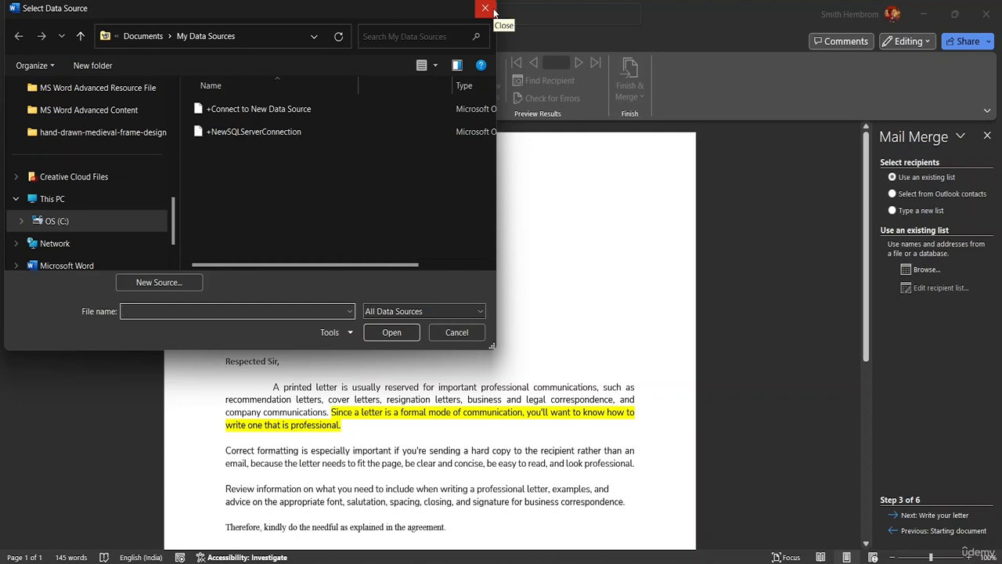
{"action": "left_click", "coordinate": [485, 10]}
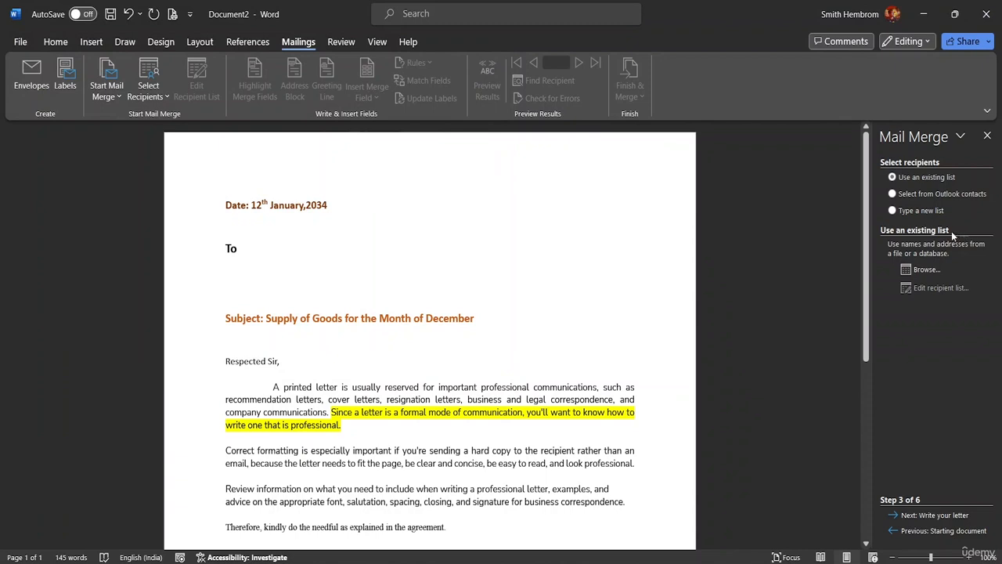
{"action": "left_click", "coordinate": [893, 210]}
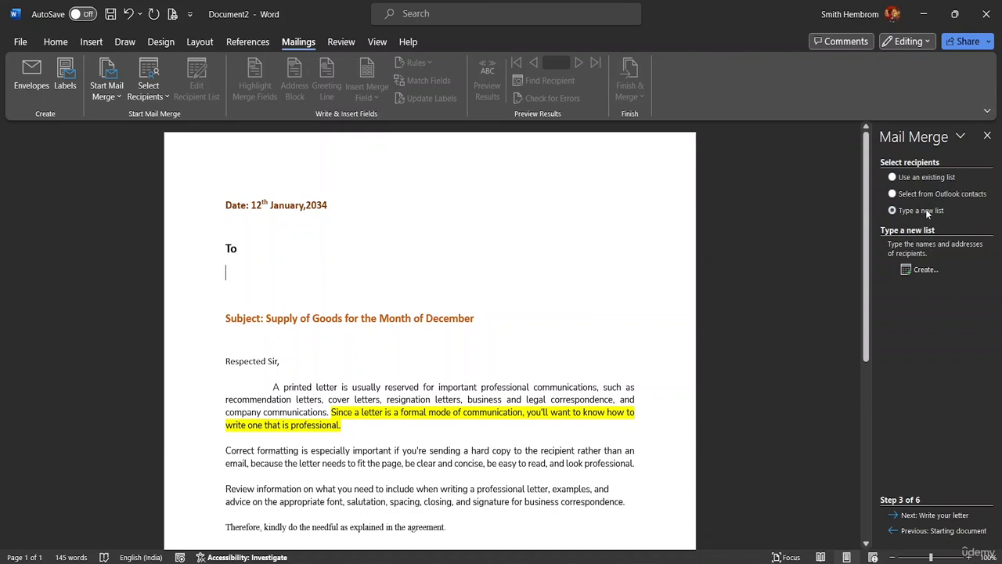
Step: Restart the recipient list via Select Recipients > Type a New List and open Customize Columns
{"action": "left_click", "coordinate": [908, 271]}
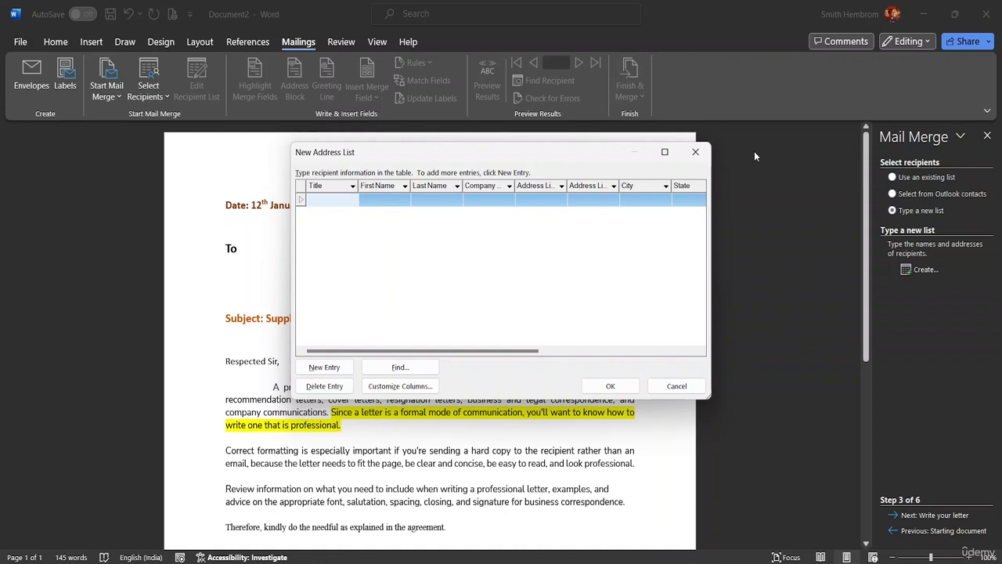
{"action": "left_click", "coordinate": [696, 152]}
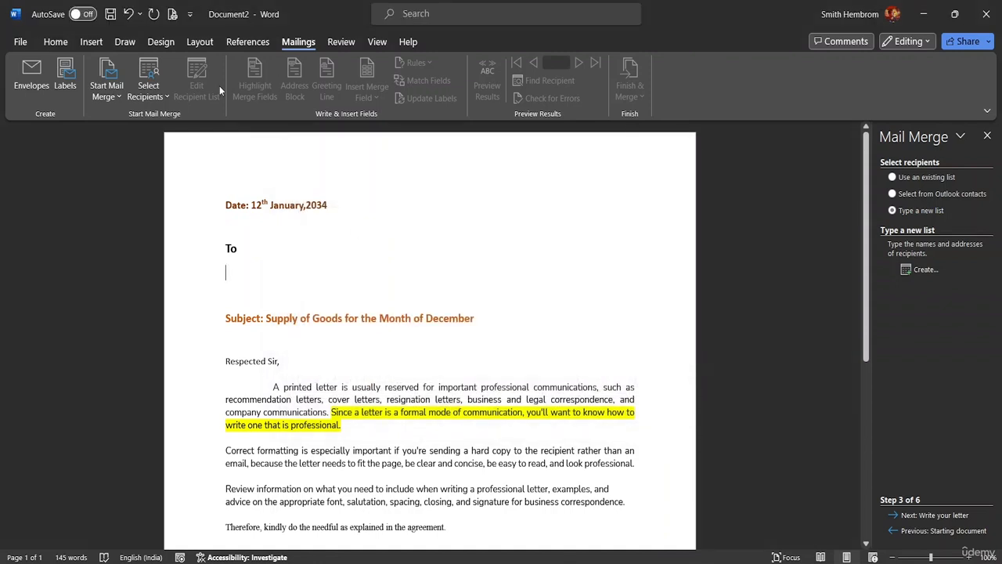
{"action": "left_click", "coordinate": [147, 92]}
{"action": "left_click", "coordinate": [174, 123]}
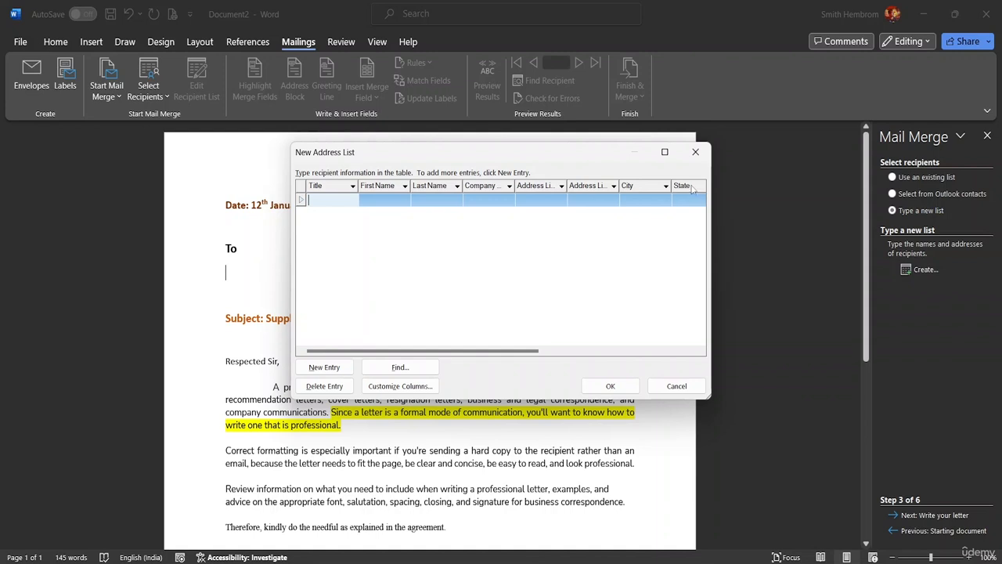
{"action": "left_click", "coordinate": [429, 386]}
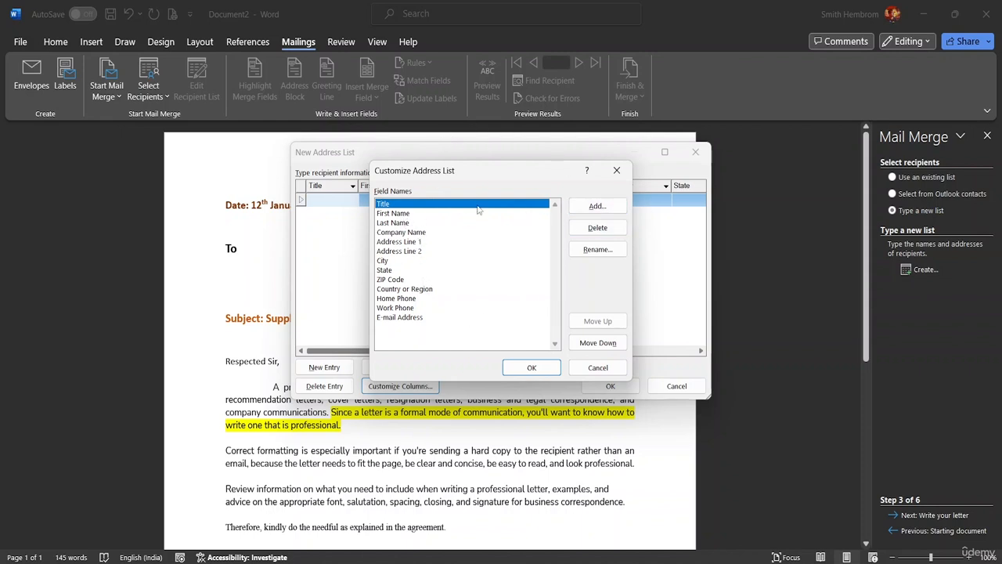
Step: Delete the Last Name field from the address list
{"action": "left_click", "coordinate": [397, 224]}
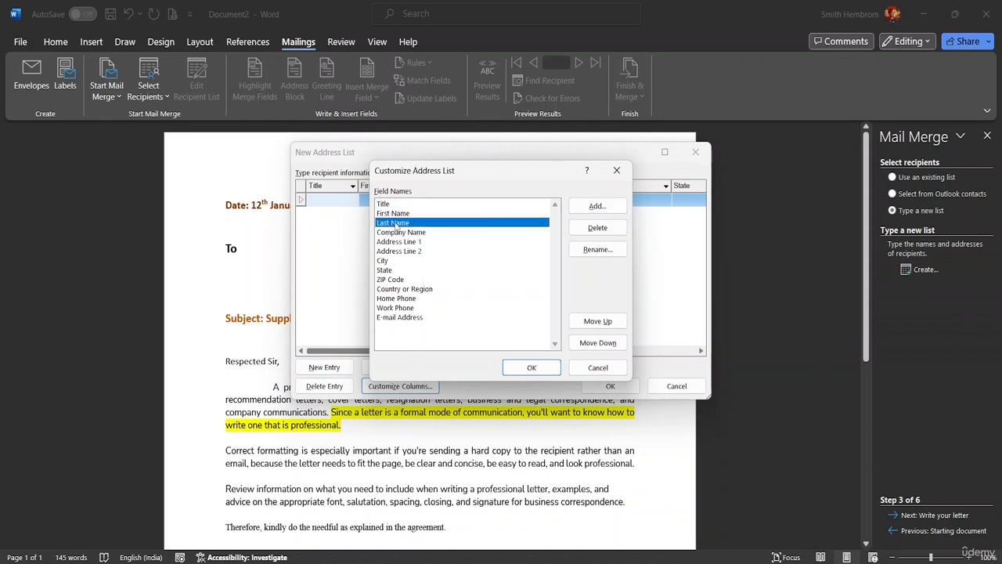
{"action": "left_click", "coordinate": [597, 228]}
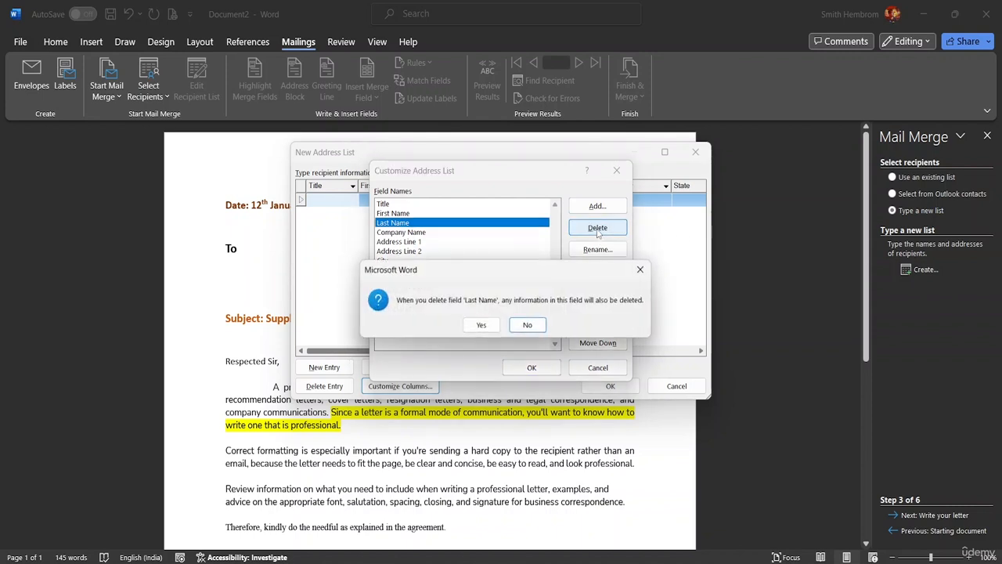
{"action": "left_click", "coordinate": [485, 328]}
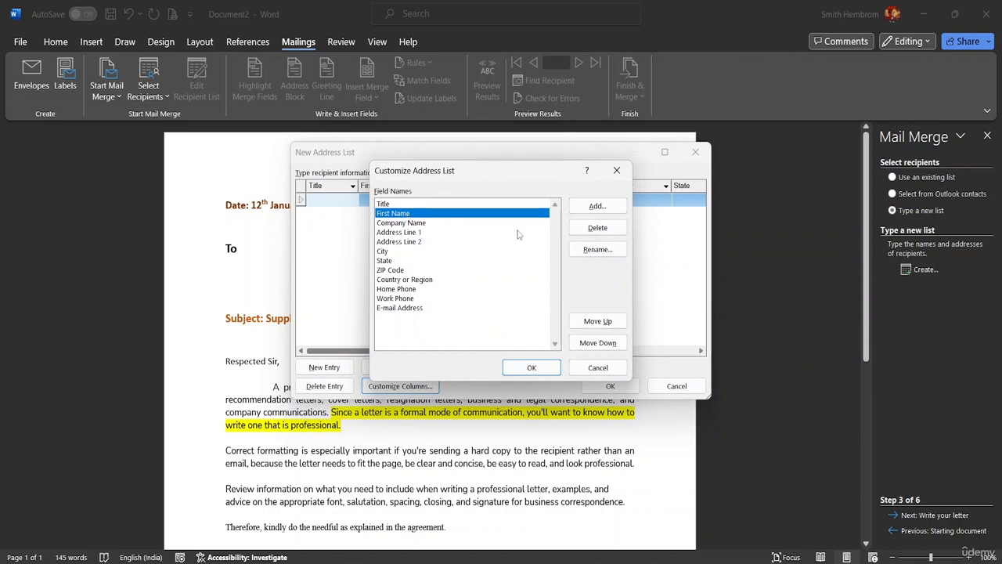
Step: Rename the First Name field to Name
{"action": "left_click", "coordinate": [603, 251]}
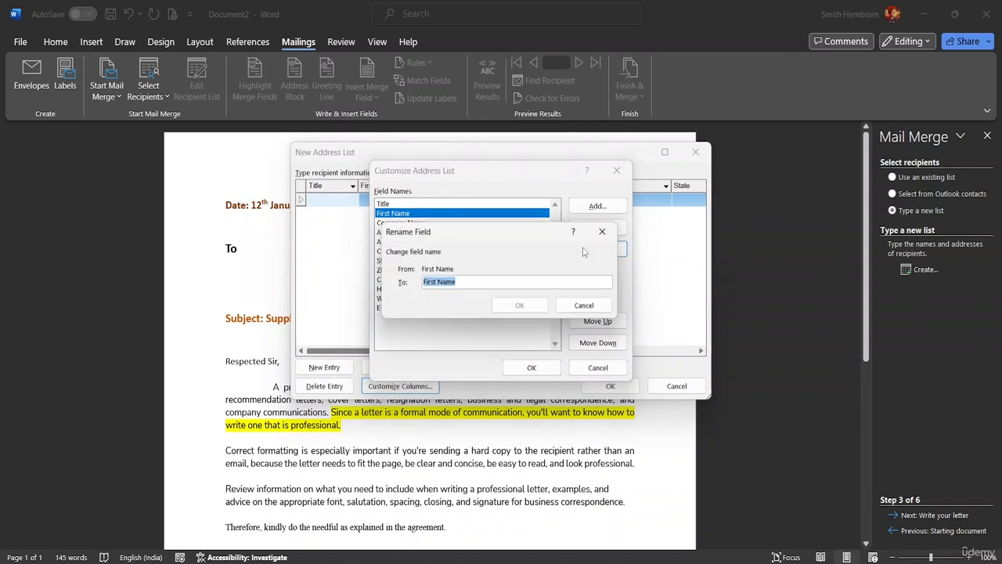
{"action": "left_click", "coordinate": [434, 283]}
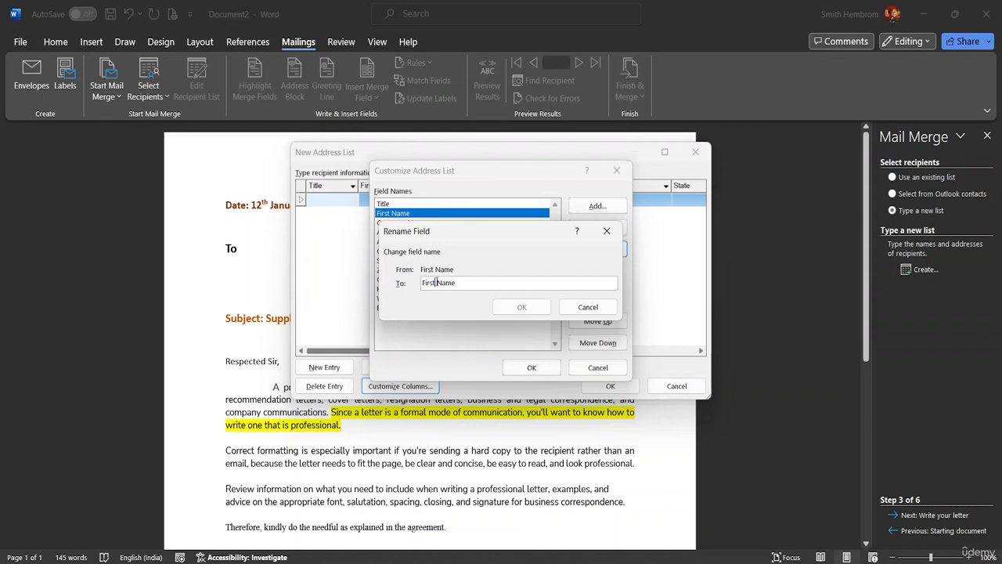
{"action": "double_click", "coordinate": [436, 282]}
{"action": "key", "text": "BackSpace"}
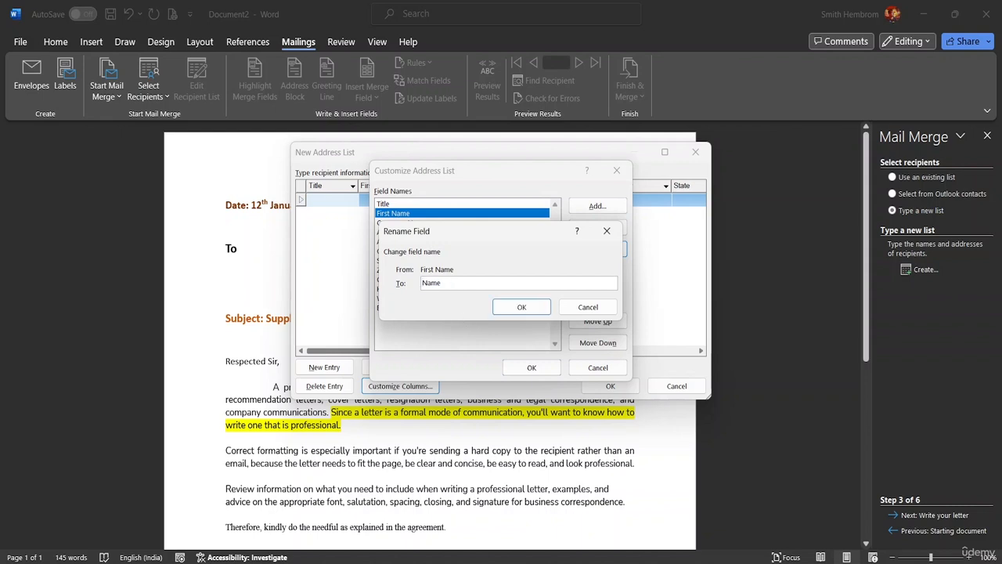
{"action": "left_click", "coordinate": [522, 307]}
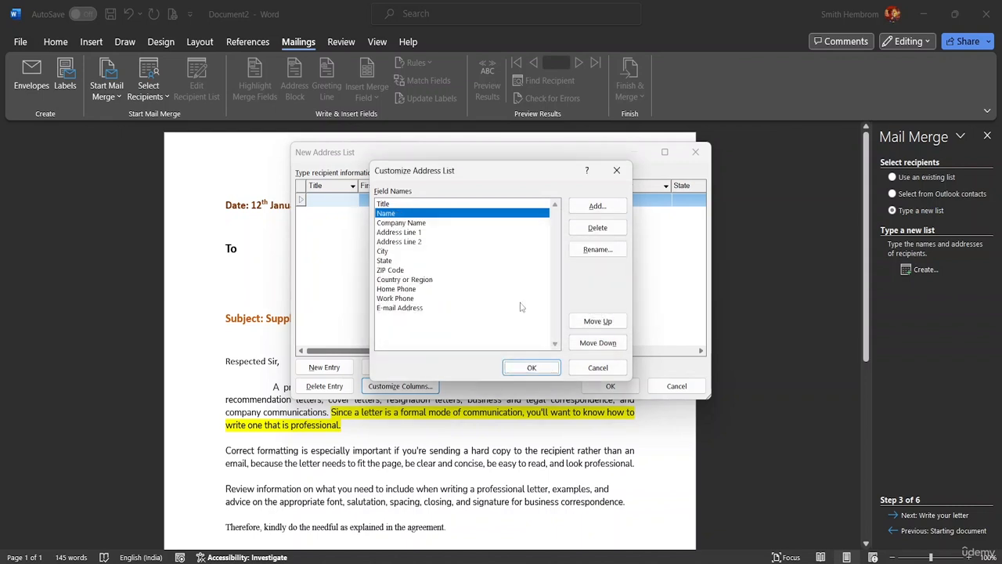
Step: Delete the Address Line 1, Address Line 2 and City fields, confirming each removal
{"action": "left_click", "coordinate": [415, 232]}
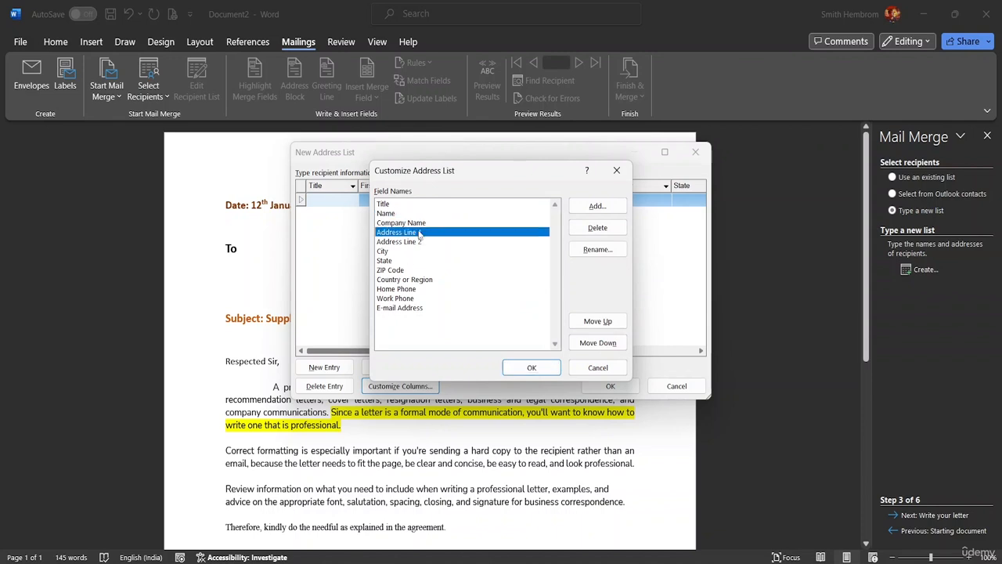
{"action": "left_click", "coordinate": [608, 229]}
{"action": "left_click", "coordinate": [477, 327]}
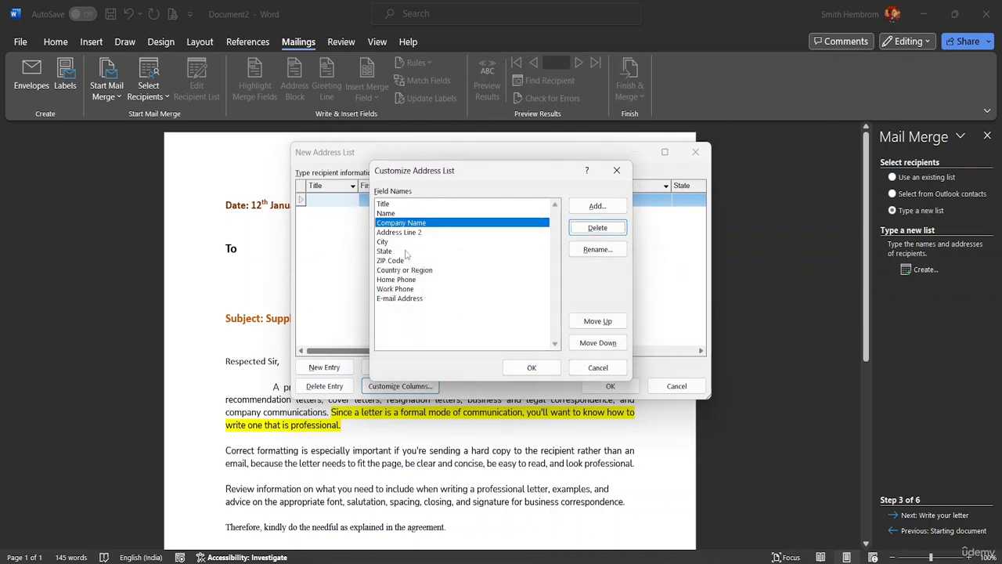
{"action": "left_click", "coordinate": [406, 233]}
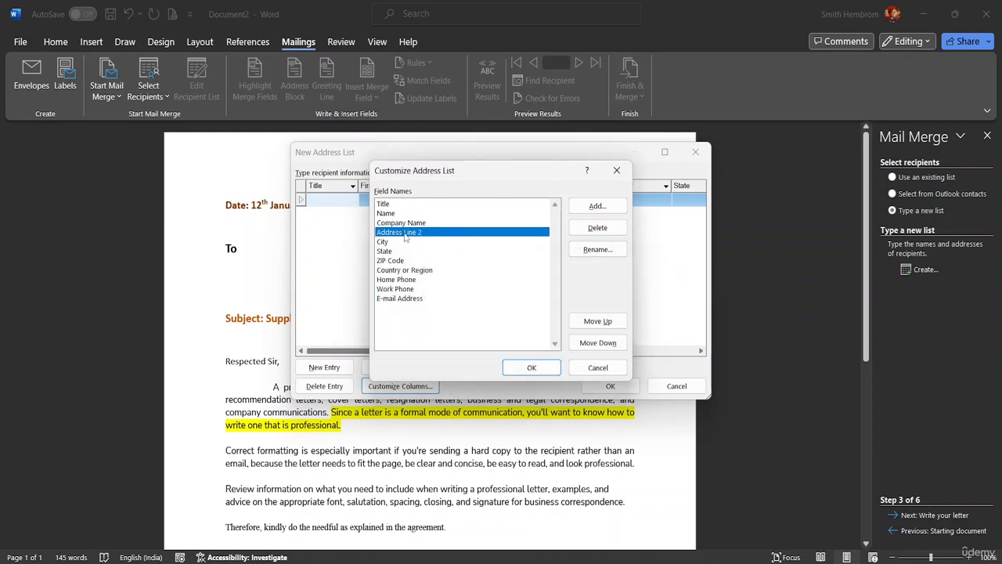
{"action": "left_click", "coordinate": [587, 232]}
{"action": "left_click", "coordinate": [476, 326]}
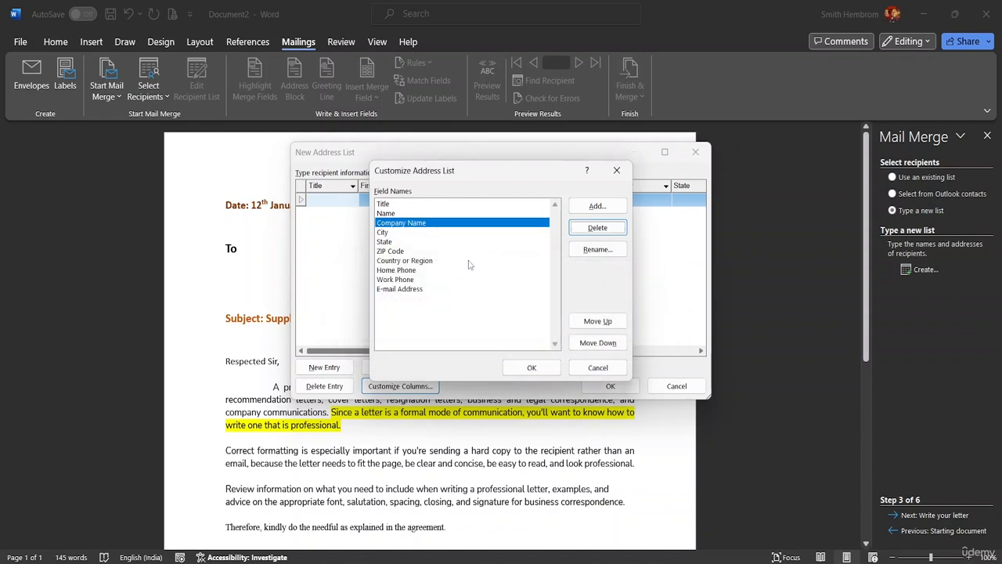
{"action": "left_click", "coordinate": [427, 234]}
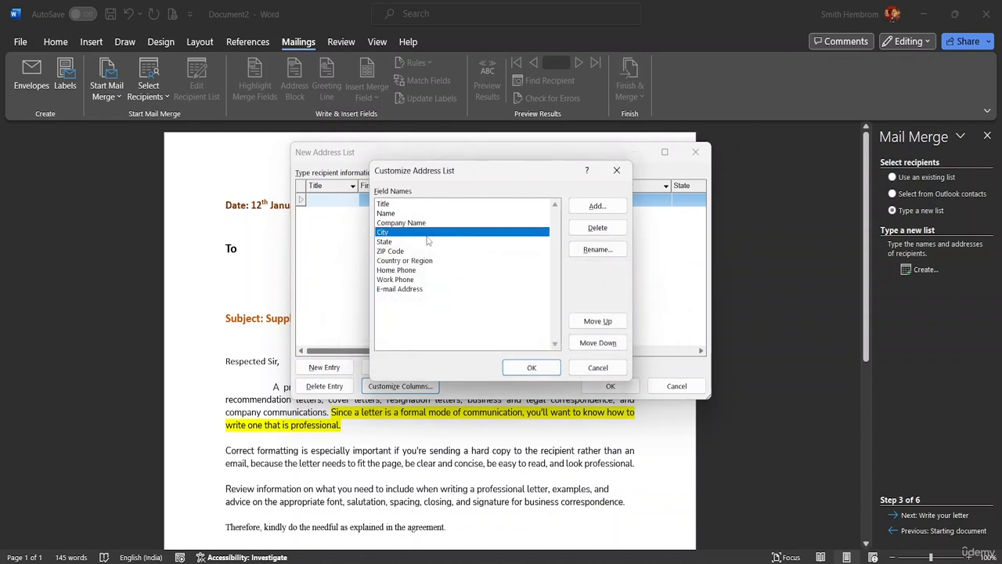
{"action": "left_click", "coordinate": [592, 228]}
{"action": "left_click", "coordinate": [480, 326]}
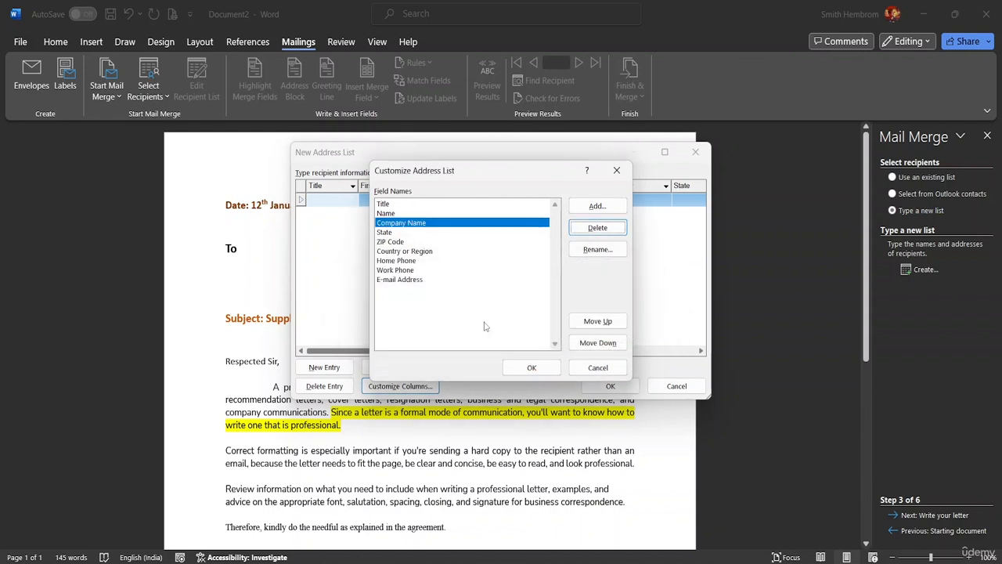
Step: Move Company Name below State and back to its original position
{"action": "left_click", "coordinate": [606, 346]}
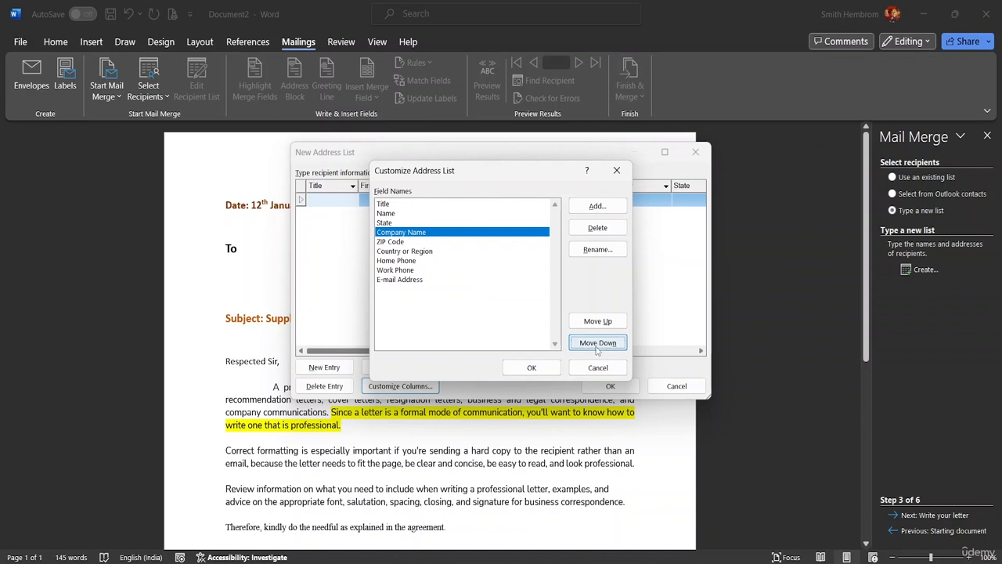
{"action": "left_click", "coordinate": [595, 321]}
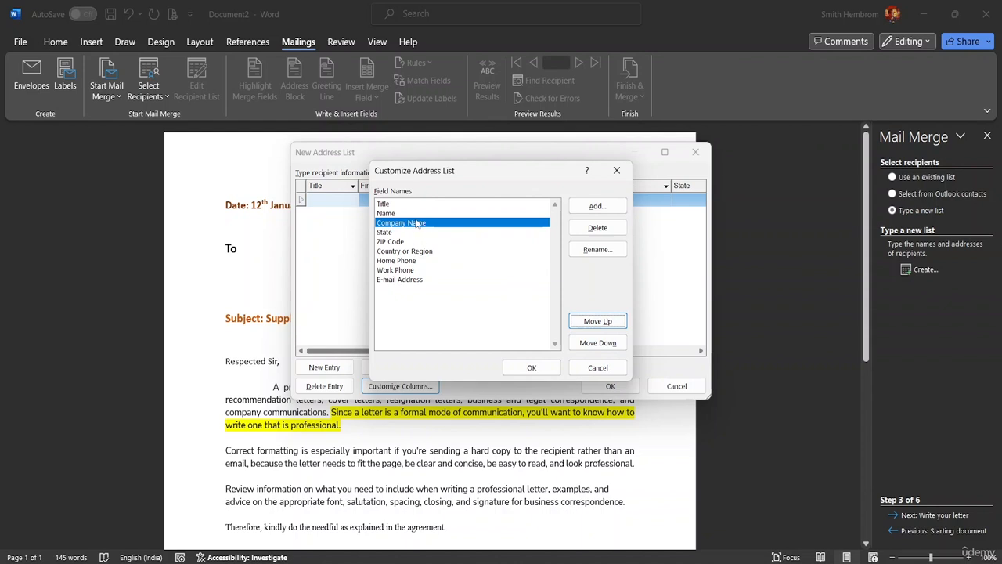
{"action": "left_click", "coordinate": [597, 345]}
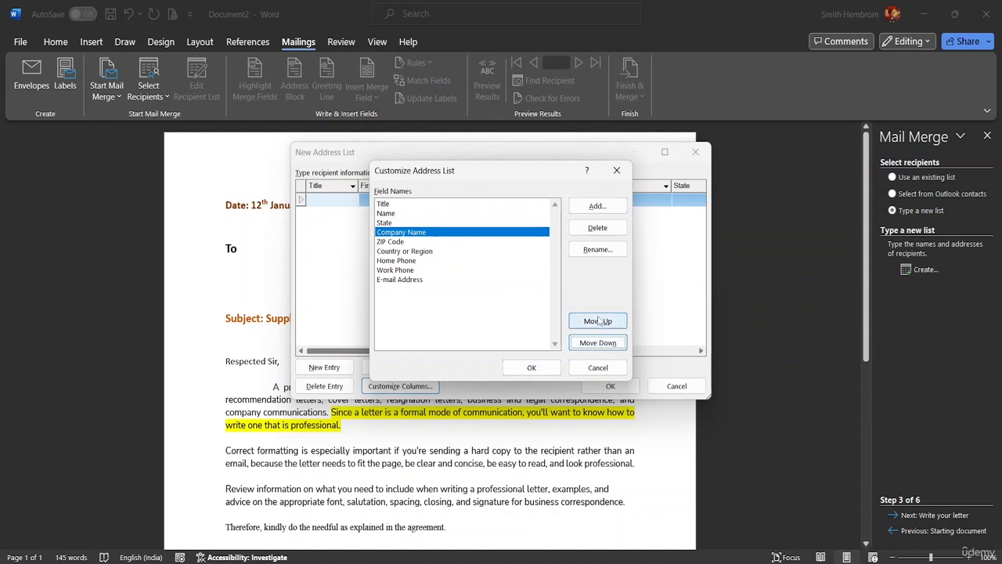
{"action": "left_click", "coordinate": [597, 321]}
Step: Delete the State, ZIP Code, Country or Region and Home Phone fields, confirming each
{"action": "left_click", "coordinate": [392, 233]}
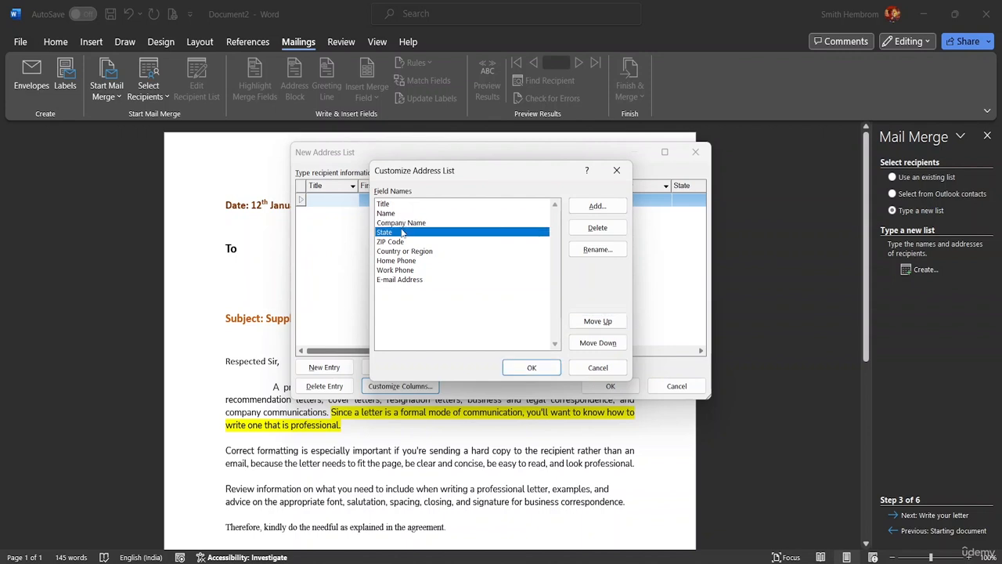
{"action": "left_click", "coordinate": [597, 228]}
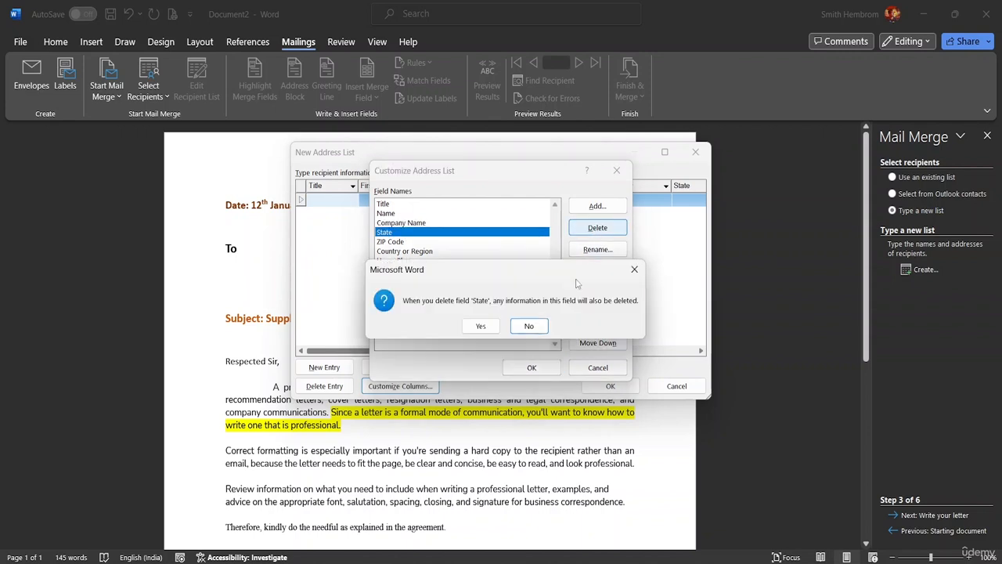
{"action": "left_click", "coordinate": [480, 329]}
{"action": "left_click", "coordinate": [427, 234]}
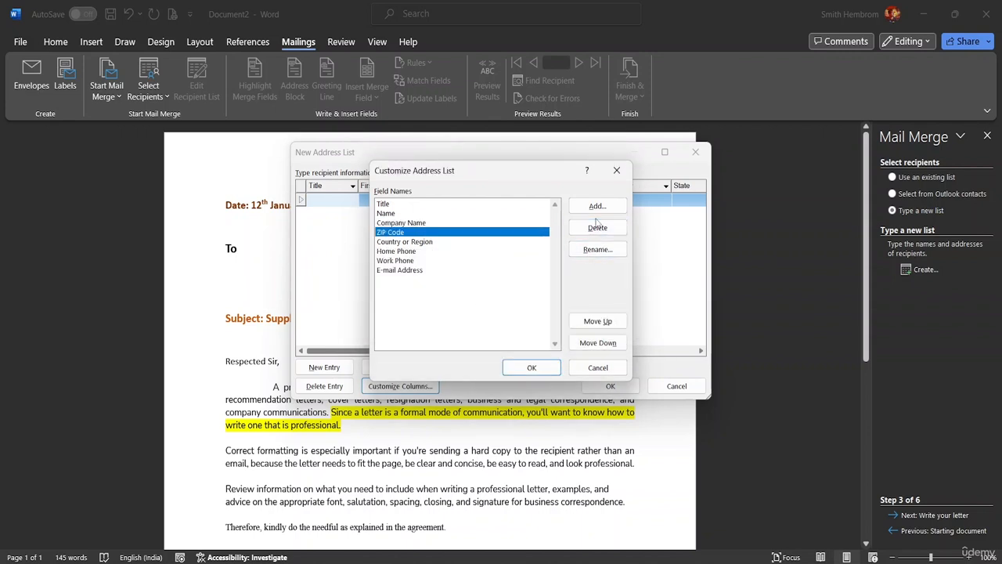
{"action": "left_click", "coordinate": [595, 227]}
{"action": "left_click", "coordinate": [481, 328]}
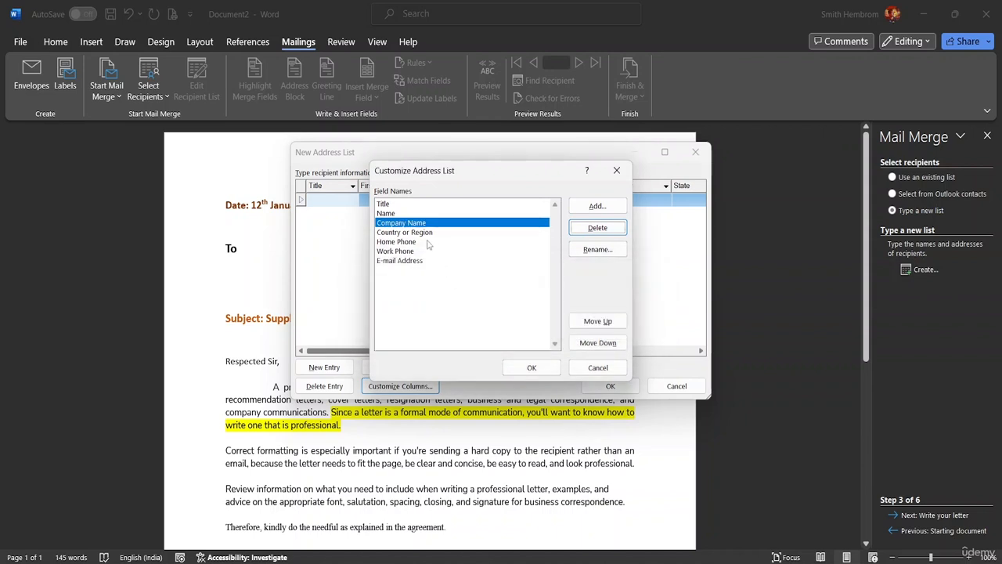
{"action": "left_click", "coordinate": [419, 233]}
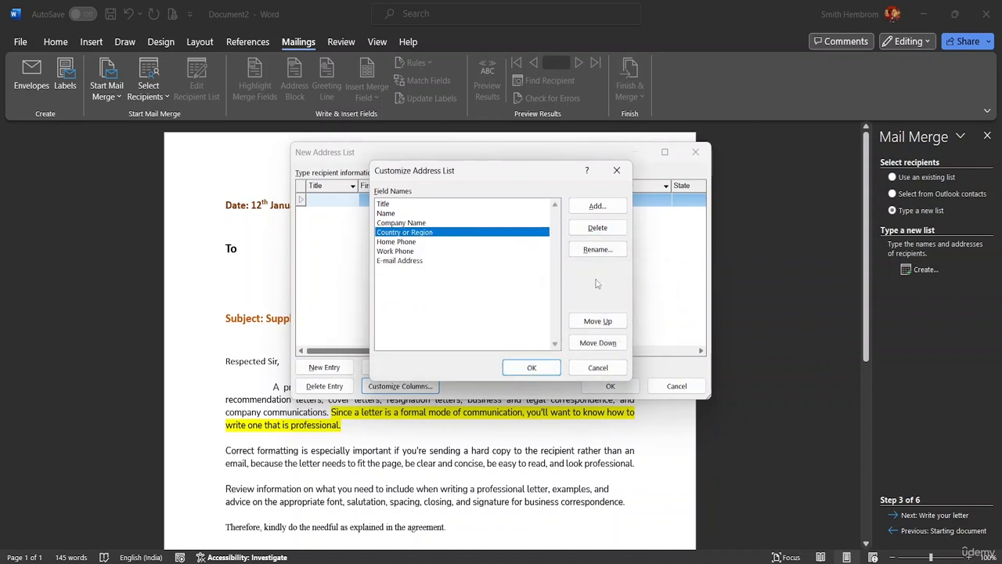
{"action": "left_click", "coordinate": [581, 232]}
{"action": "left_click", "coordinate": [482, 326]}
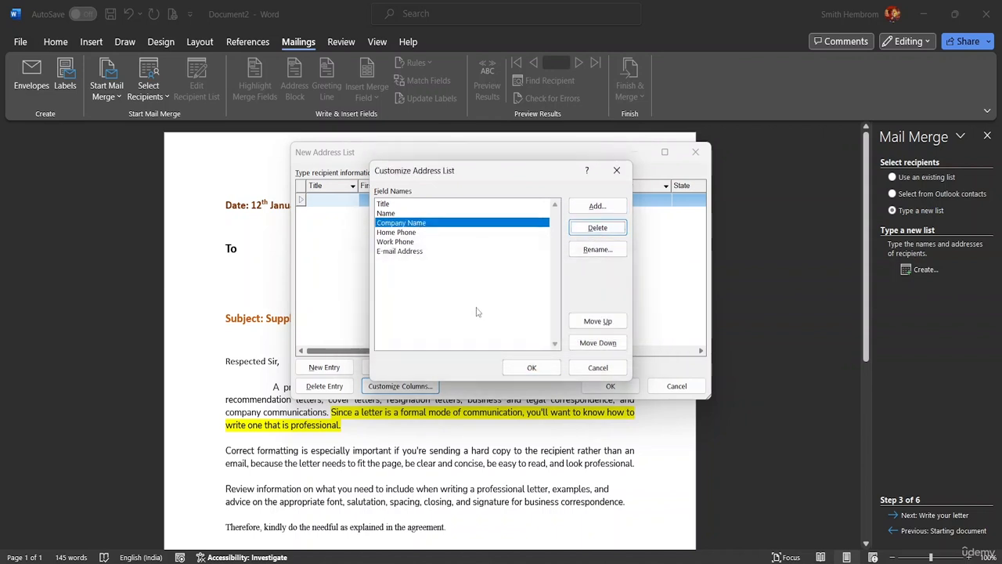
{"action": "left_click", "coordinate": [427, 232]}
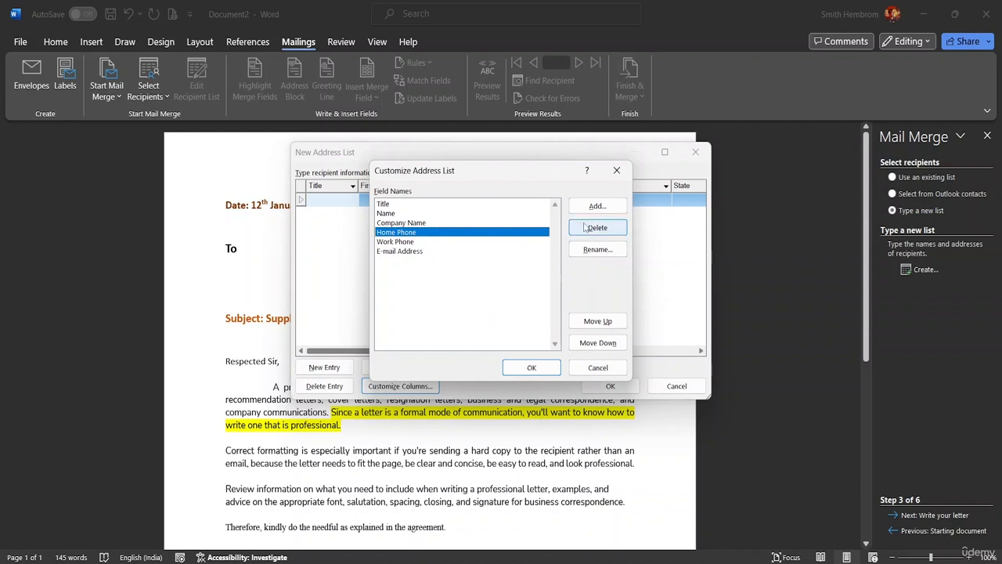
{"action": "left_click", "coordinate": [597, 228]}
{"action": "left_click", "coordinate": [482, 326]}
{"action": "left_click", "coordinate": [427, 233]}
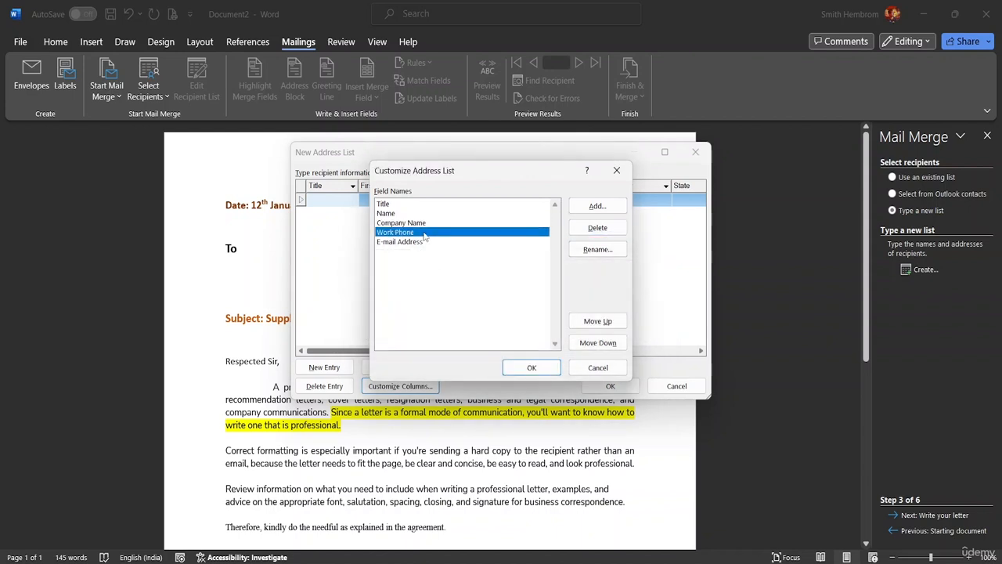
Step: Keep the five trimmed fields, cancelling a new-field attempt, and return to the New Address List table
{"action": "left_click", "coordinate": [535, 368]}
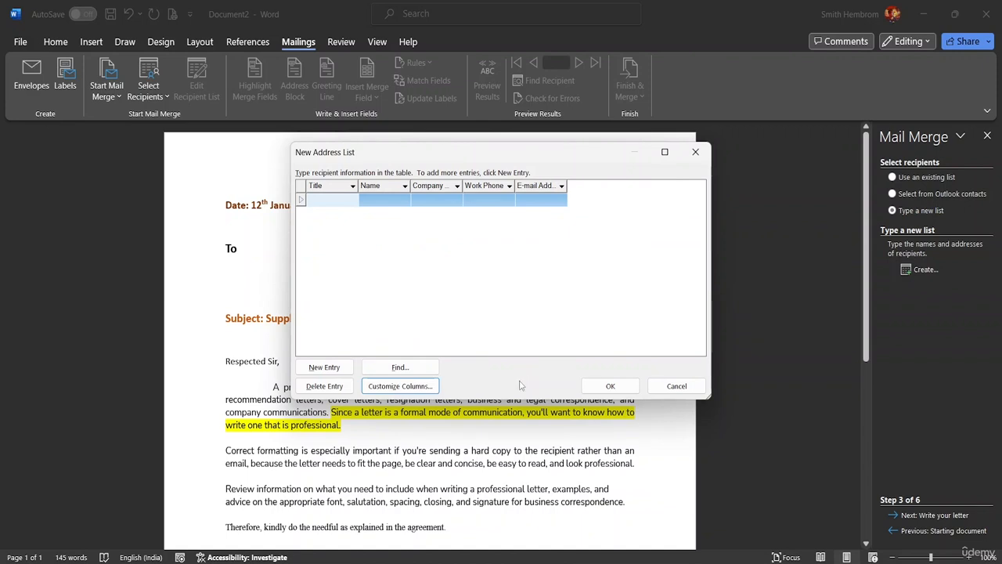
{"action": "left_click", "coordinate": [417, 387]}
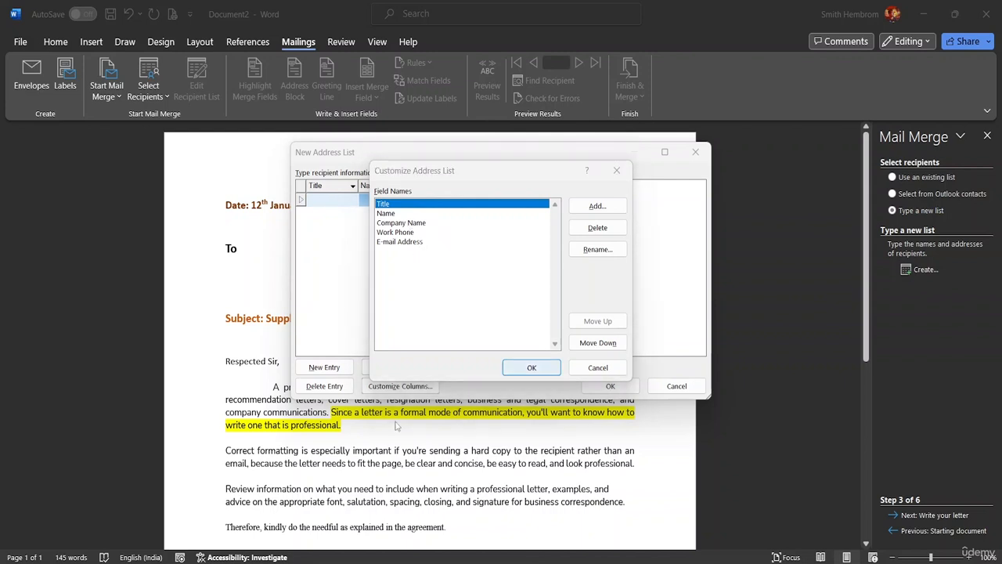
{"action": "left_click", "coordinate": [532, 368]}
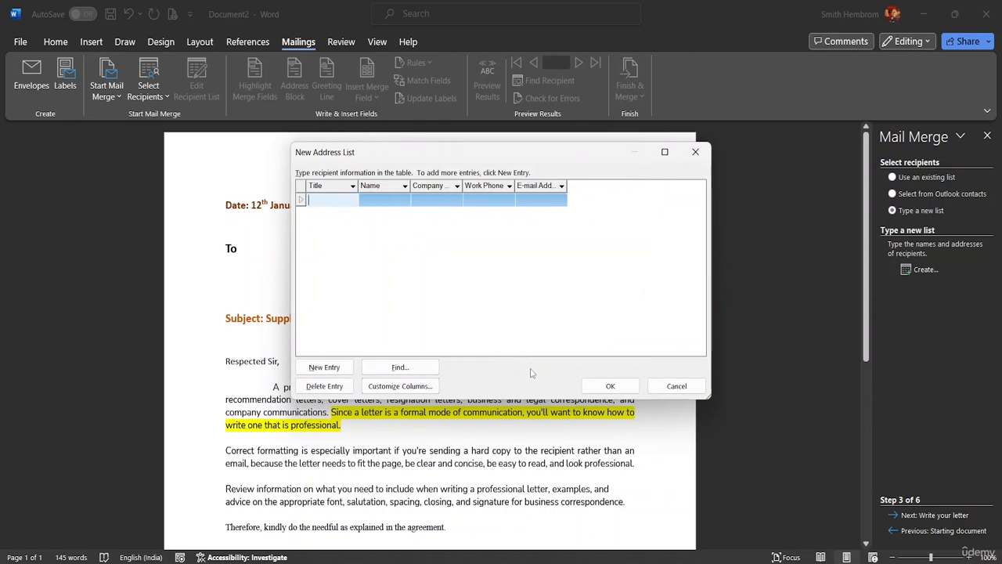
{"action": "left_click", "coordinate": [397, 387]}
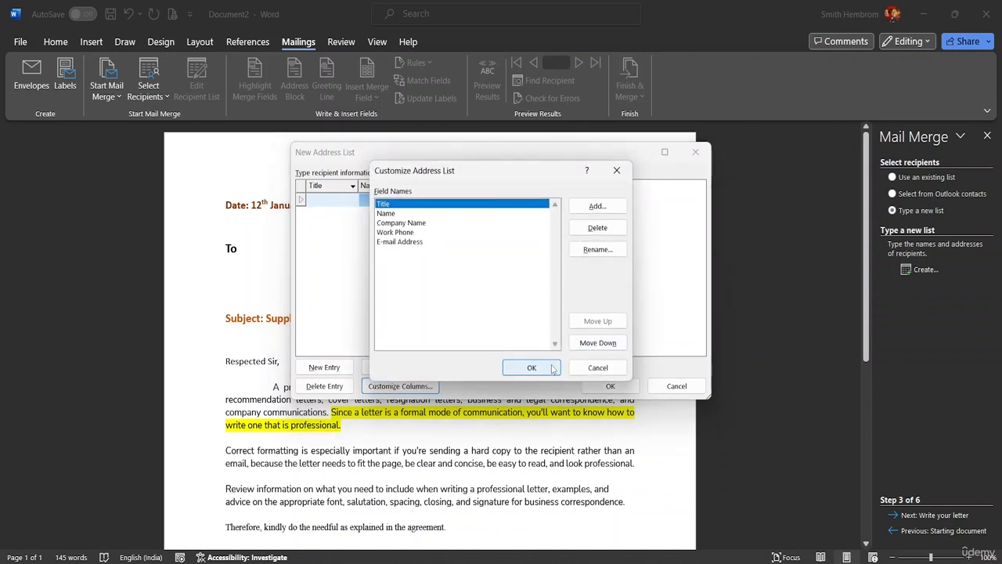
{"action": "left_click", "coordinate": [598, 207]}
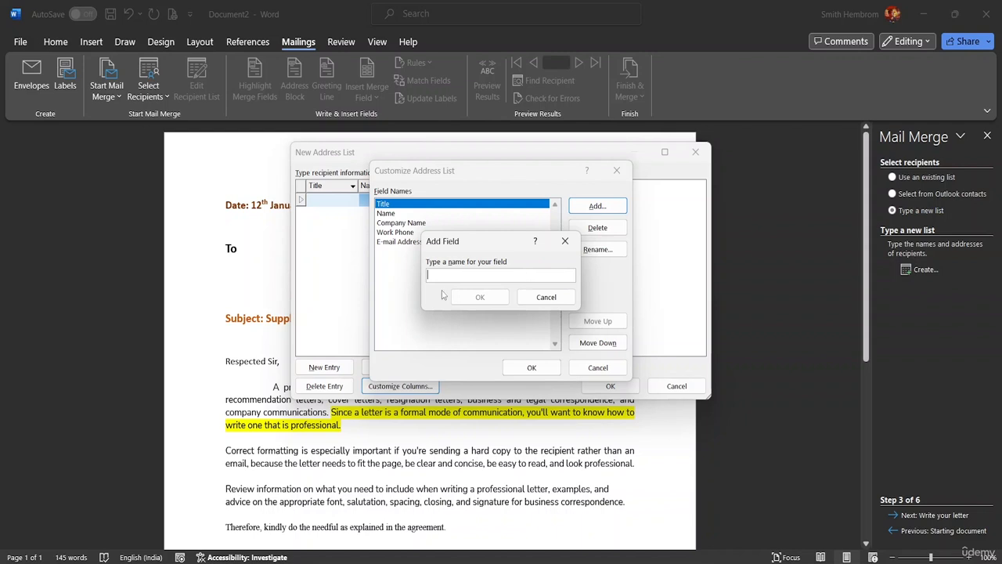
{"action": "left_click", "coordinate": [551, 299]}
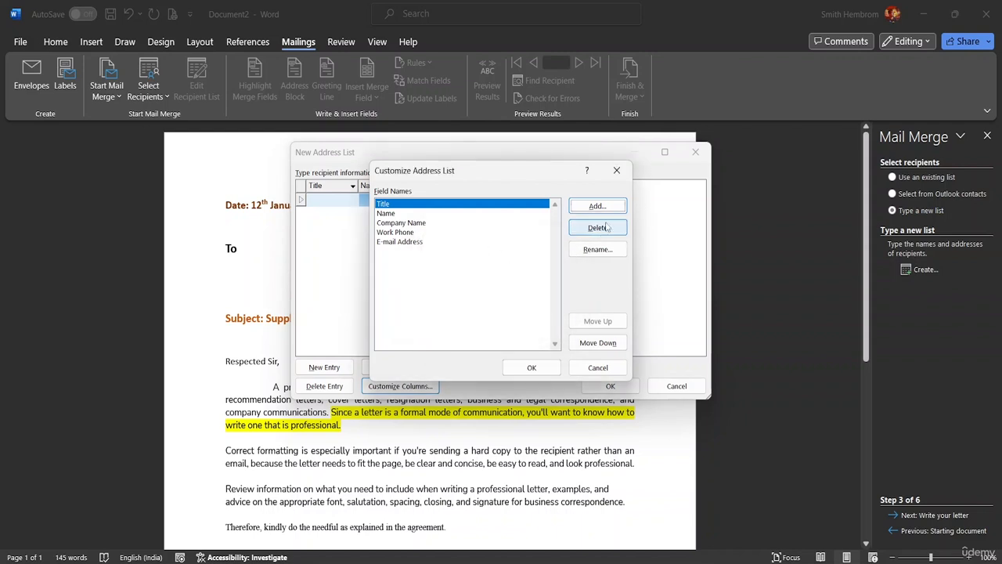
{"action": "left_click", "coordinate": [532, 367]}
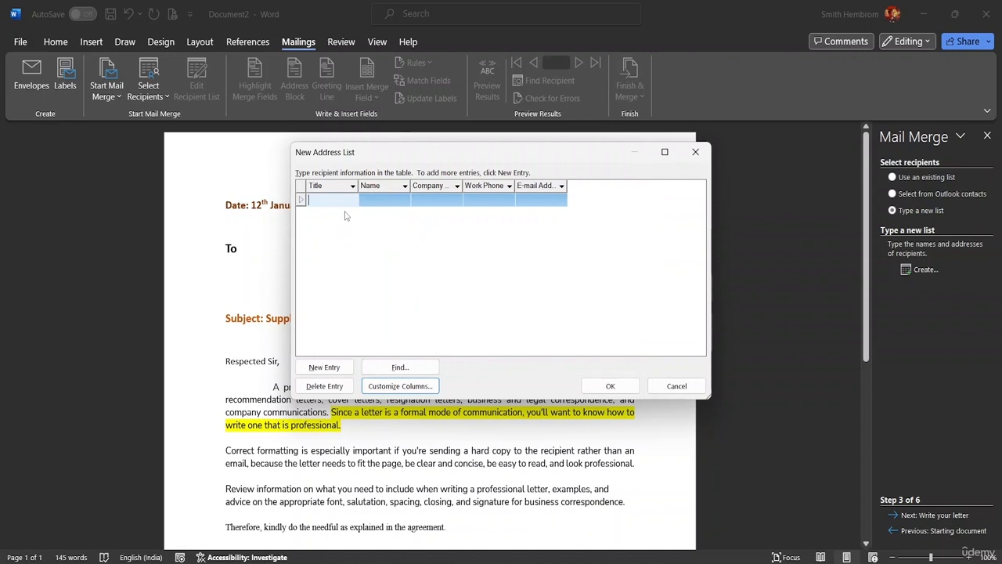
Step: Enter the first recipient as title Mr., the recipient's first name, and company BSB Group
{"action": "type", "text": "Mr."}
{"action": "left_click", "coordinate": [388, 199]}
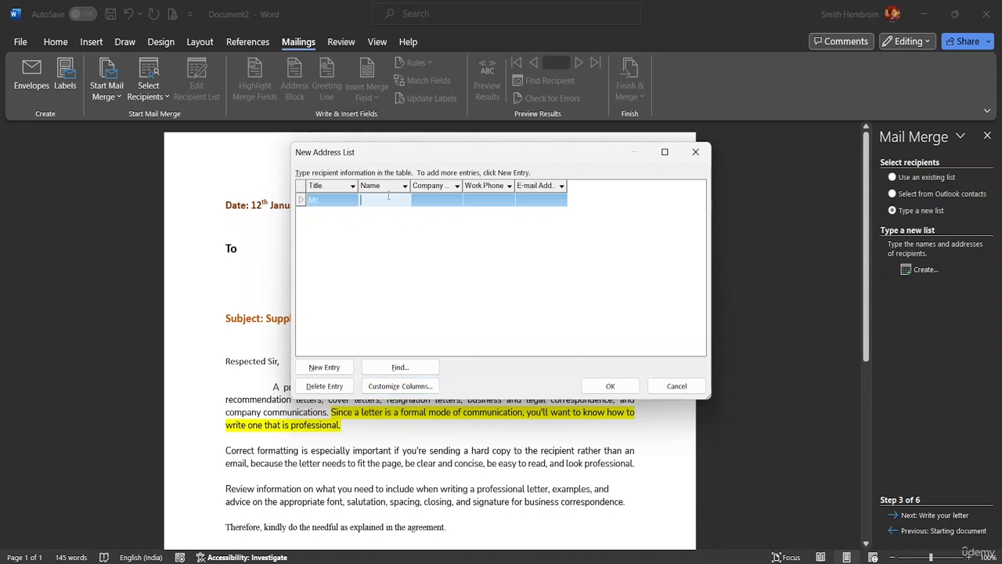
{"action": "type", "text": "Adam"}
{"action": "left_click", "coordinate": [429, 200]}
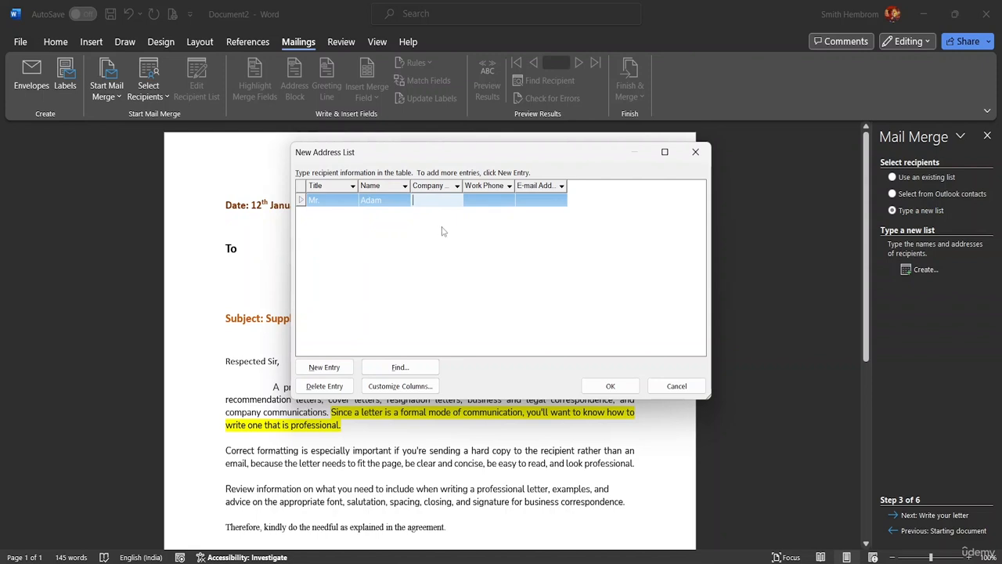
{"action": "type", "text": "BSB Group"}
{"action": "left_click", "coordinate": [491, 199]}
{"action": "left_click", "coordinate": [484, 201]}
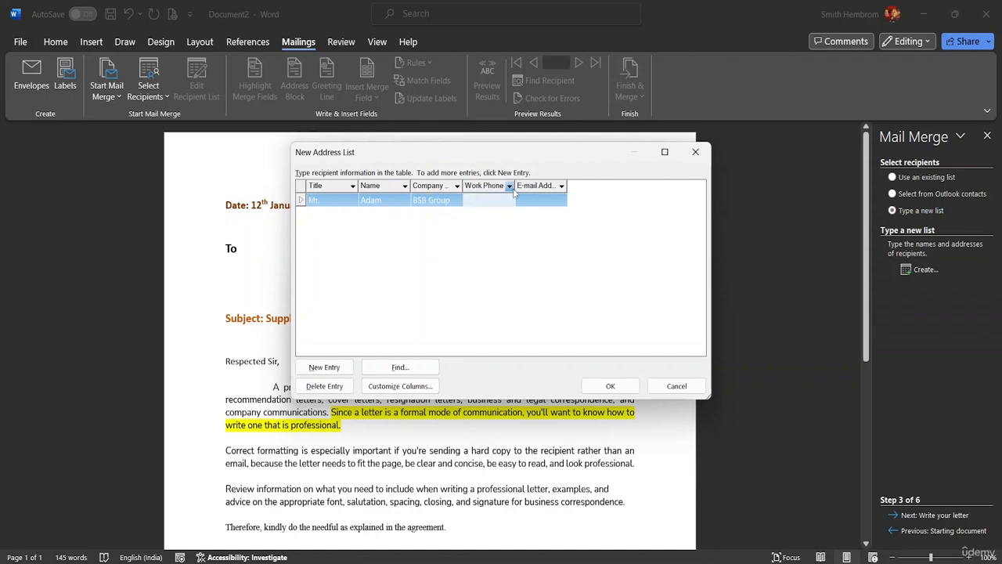
Step: Delete the Work Phone field from the recipient list
{"action": "left_click", "coordinate": [388, 392]}
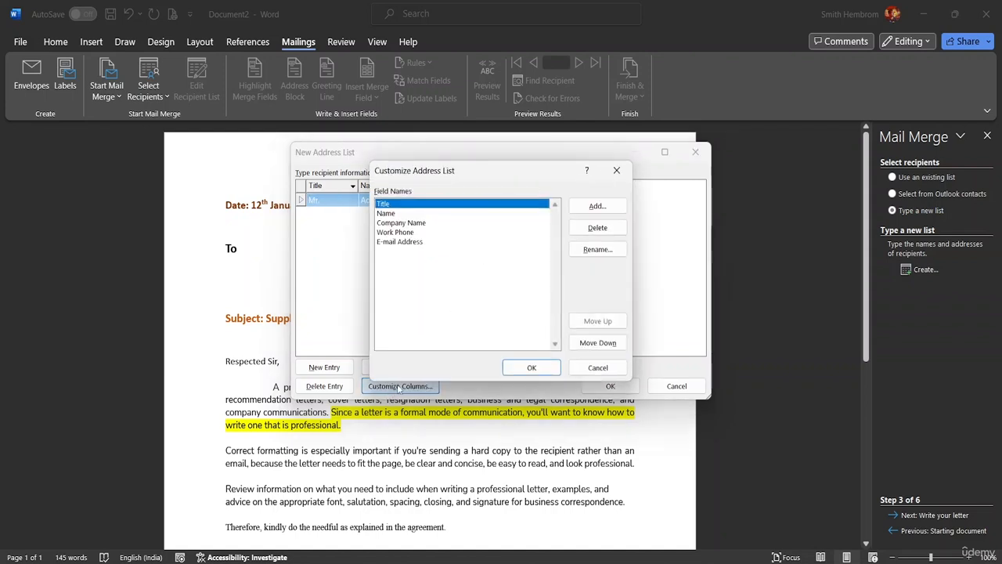
{"action": "left_click", "coordinate": [435, 232]}
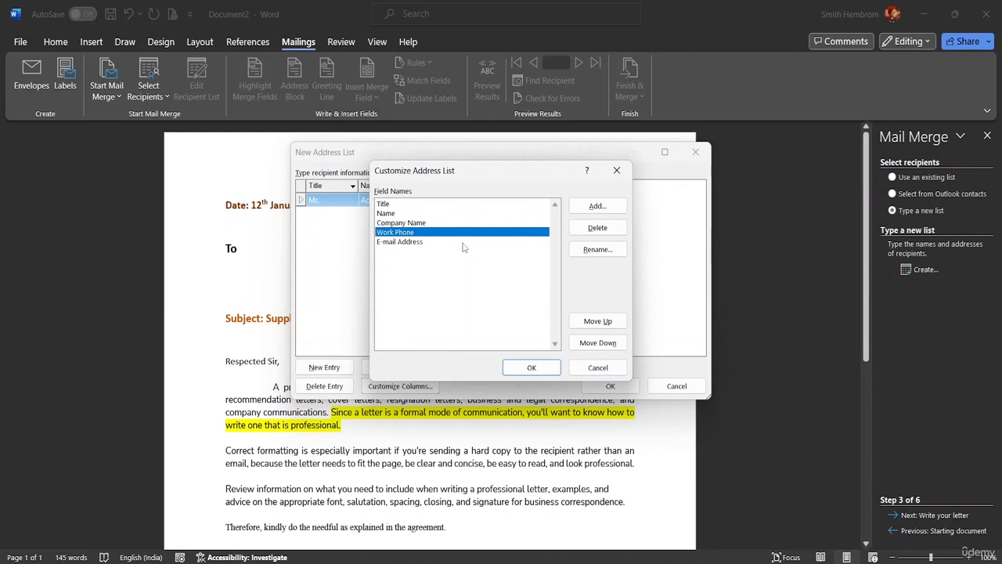
{"action": "left_click", "coordinate": [598, 227]}
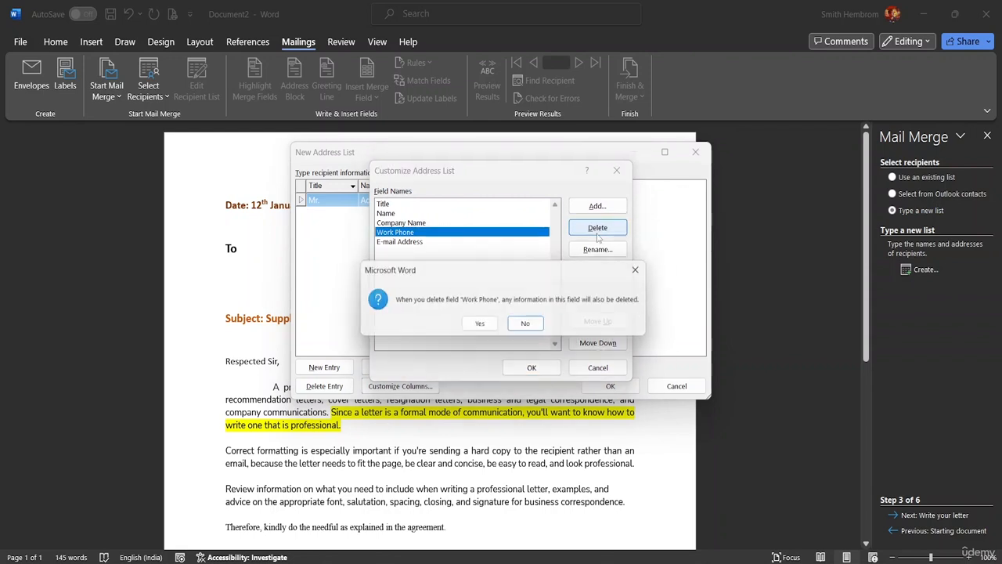
{"action": "left_click", "coordinate": [480, 325]}
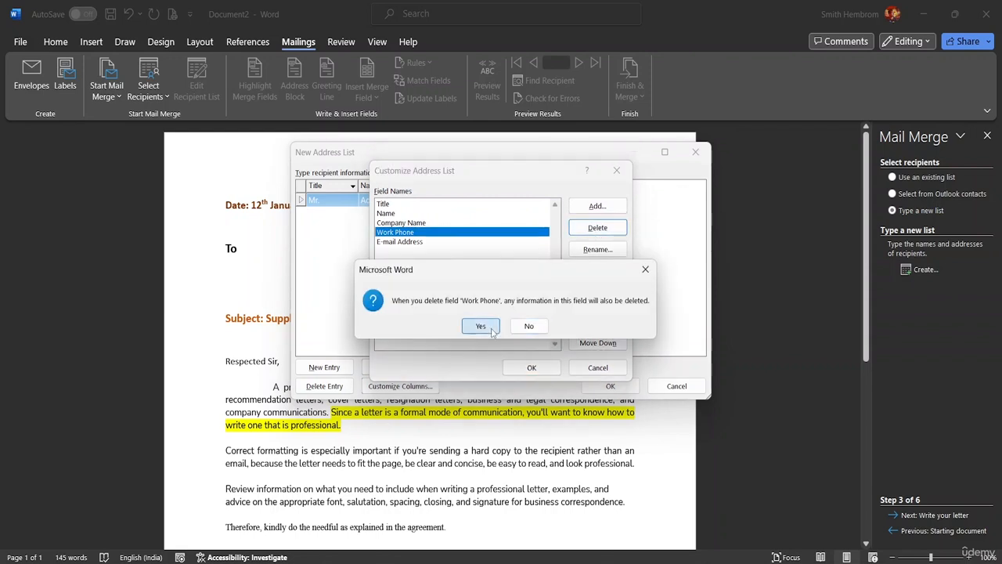
Step: Add a Designation field and move it above Company Name
{"action": "left_click", "coordinate": [597, 207]}
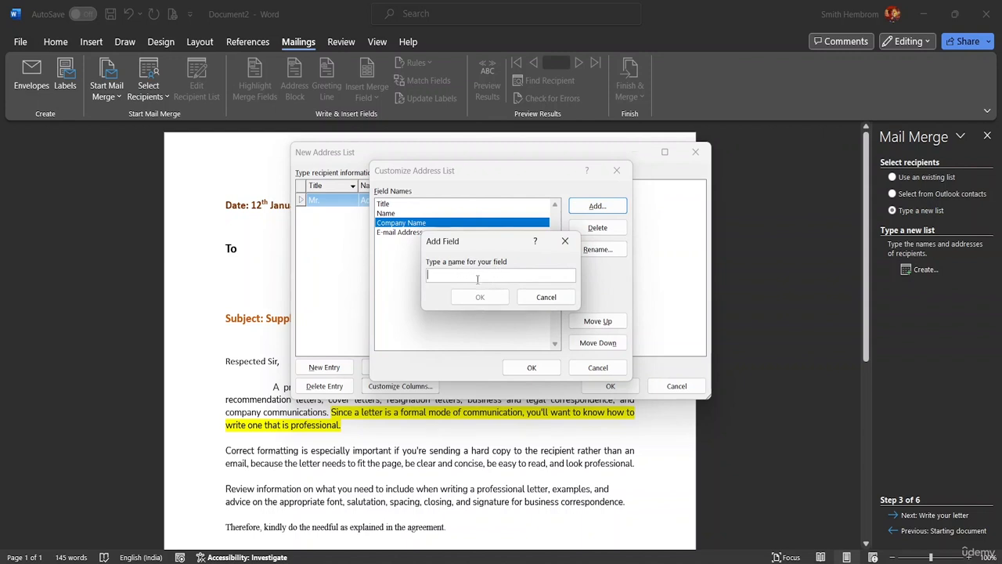
{"action": "type", "text": "Designation"}
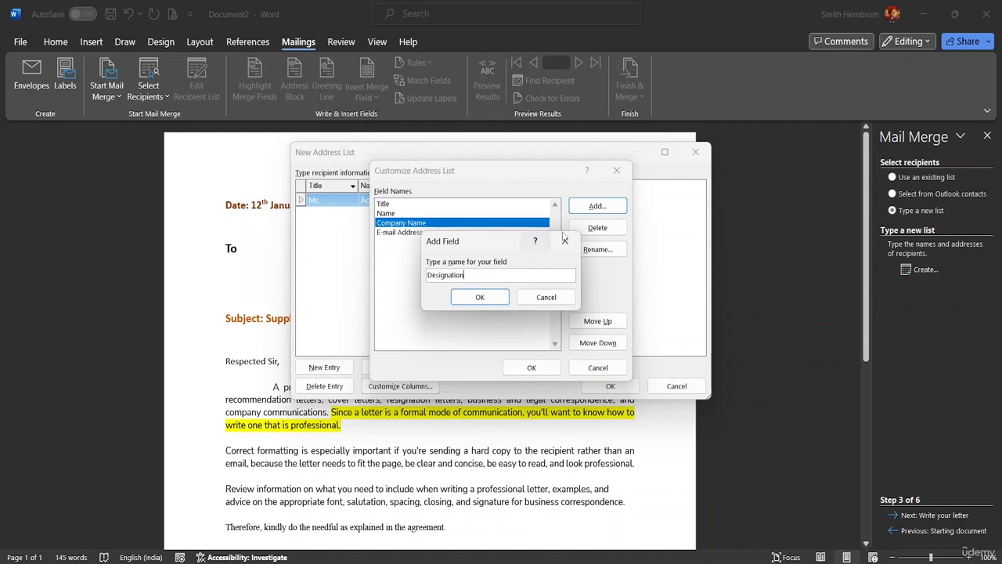
{"action": "left_click", "coordinate": [480, 297]}
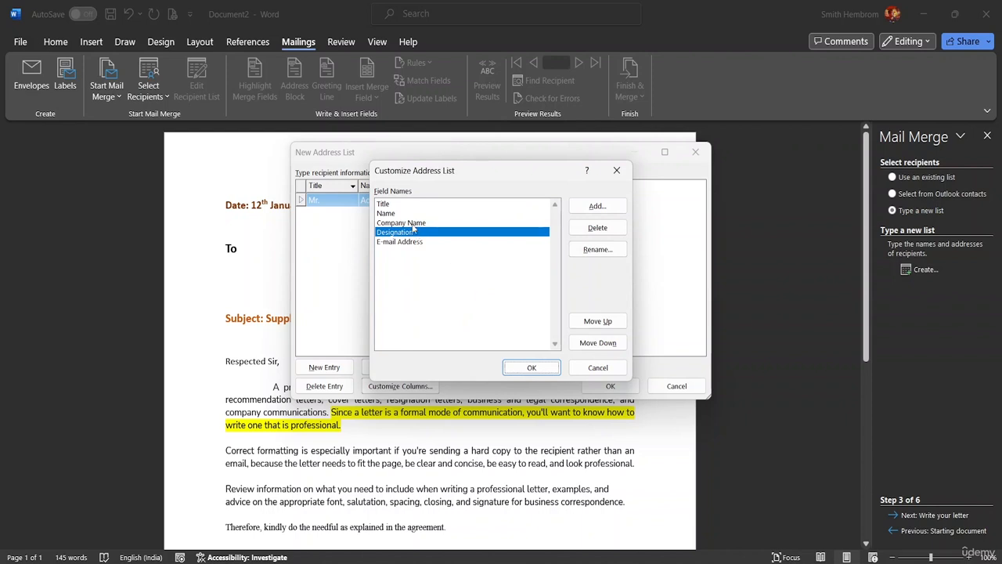
{"action": "left_click", "coordinate": [601, 322]}
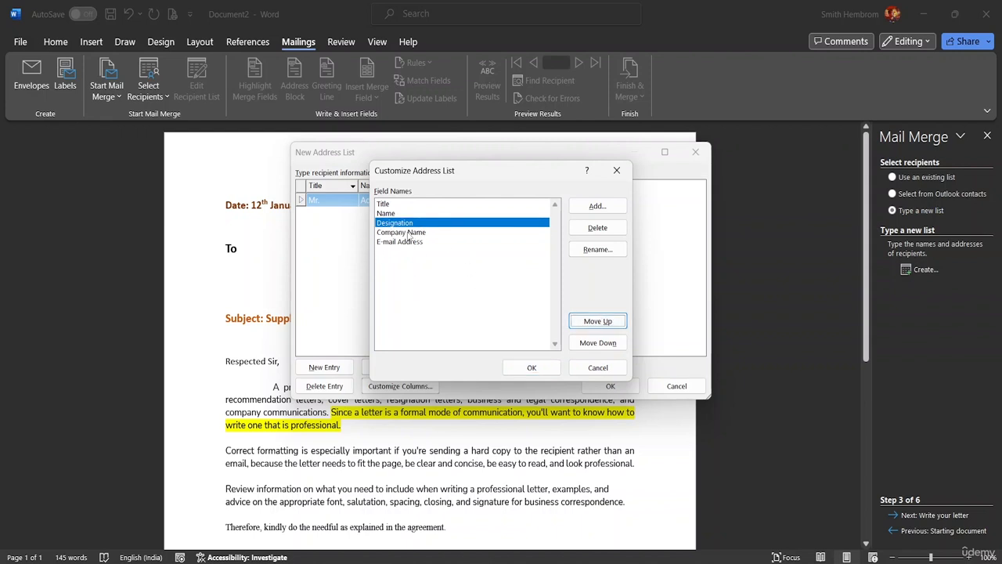
Step: Give the first recipient designation Operation Manager and an e-mail address, widening both columns
{"action": "left_click", "coordinate": [532, 368]}
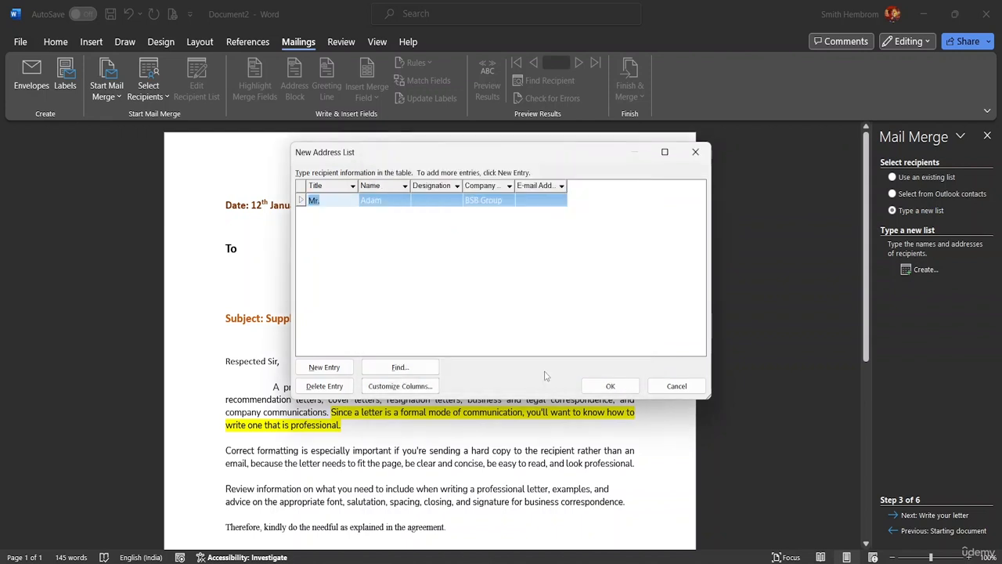
{"action": "left_click", "coordinate": [429, 202]}
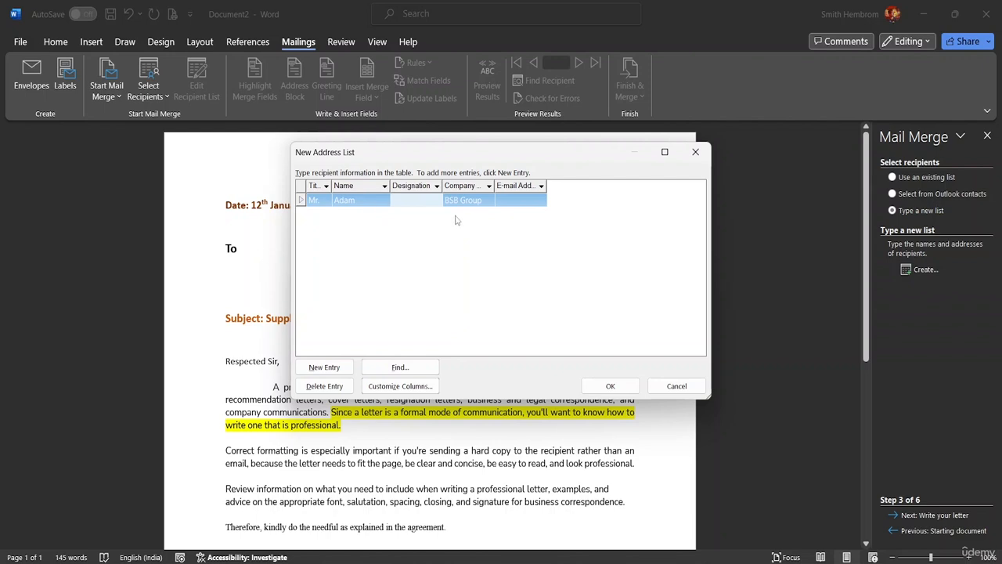
{"action": "left_click", "coordinate": [397, 200]}
{"action": "type", "text": "Operatioo"}
{"action": "type", "text": "Man"}
{"action": "type", "text": "ager"}
{"action": "left_click_drag", "start_coordinate": [443, 193], "coordinate": [468, 192]}
{"action": "left_click", "coordinate": [530, 199]}
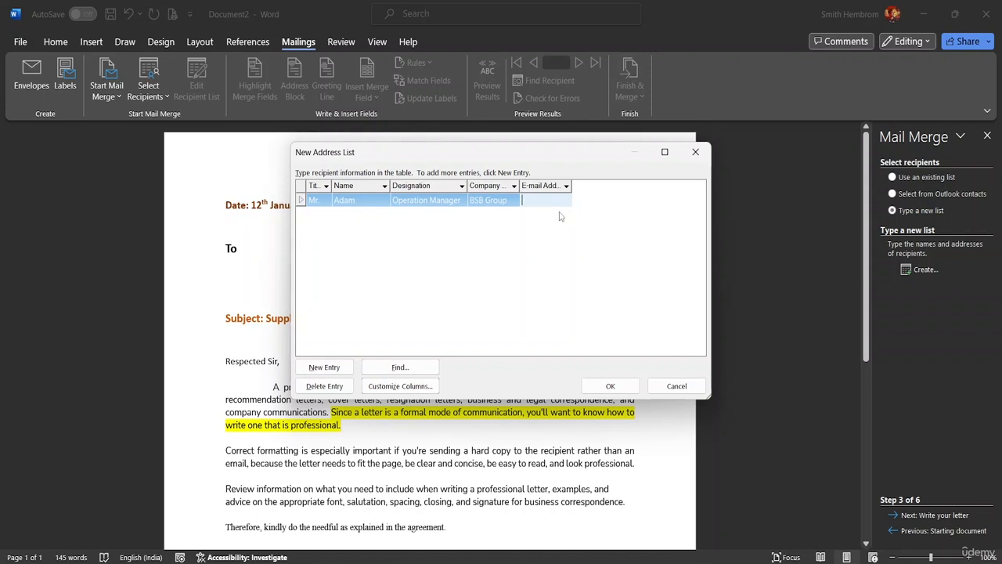
{"action": "left_click_drag", "start_coordinate": [571, 187], "coordinate": [633, 185]}
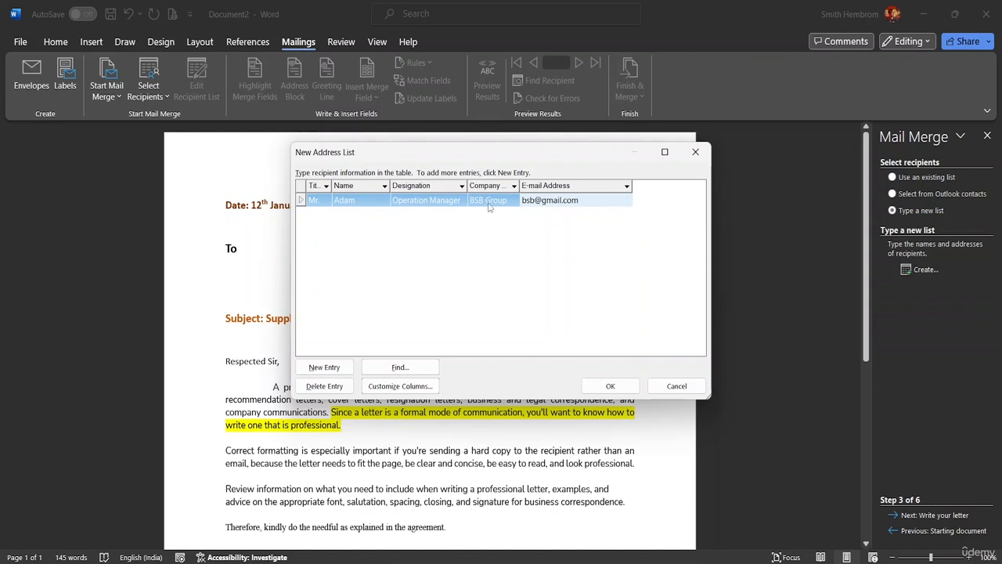
Step: Add further recipients, starting with a Mr. whose designation is CEO at TTR Foundation
{"action": "left_click", "coordinate": [326, 369]}
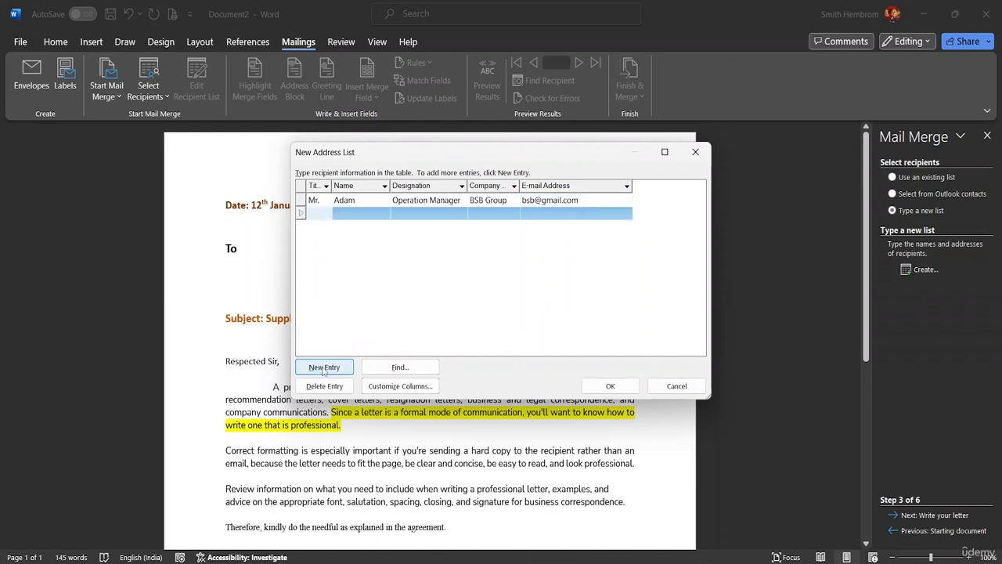
{"action": "type", "text": "Mr."}
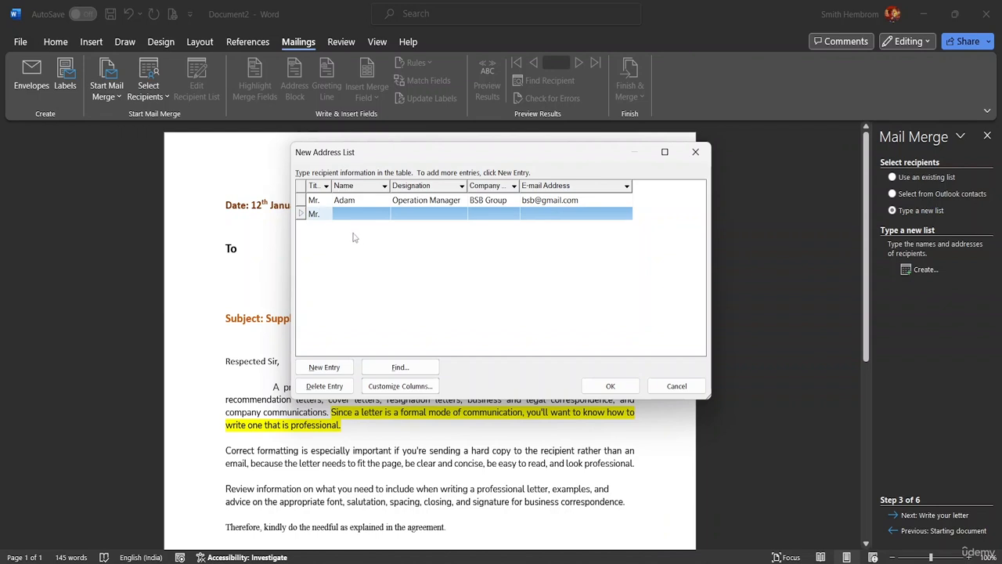
{"action": "left_click", "coordinate": [341, 212]}
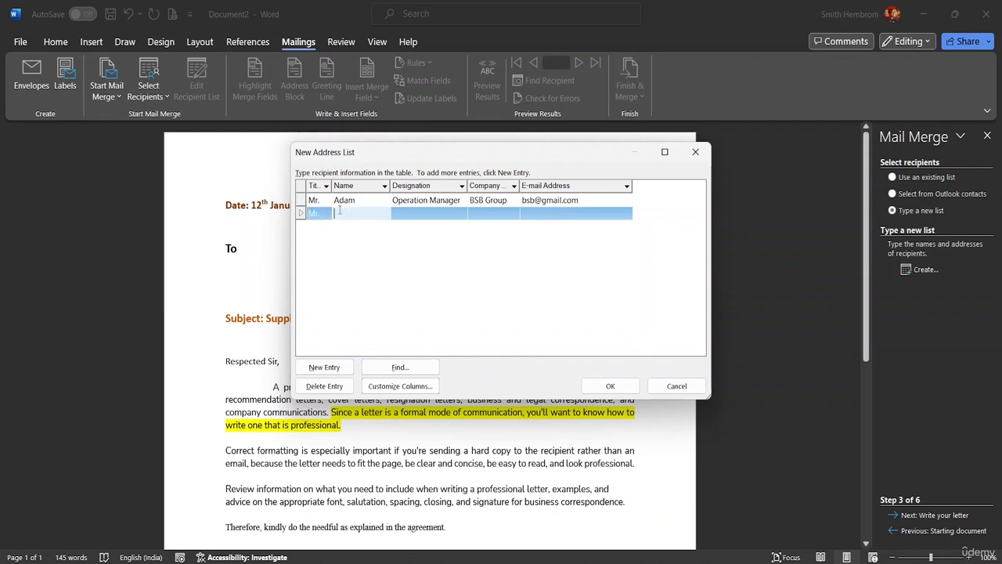
{"action": "type", "text": "Ricky"}
{"action": "left_click", "coordinate": [402, 211]}
{"action": "type", "text": "C"}
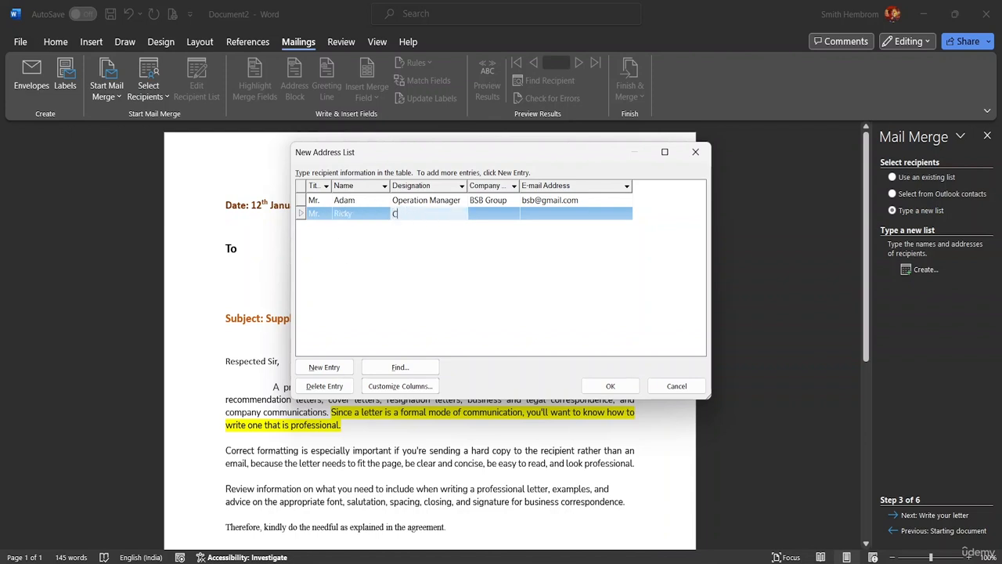
{"action": "type", "text": "EO"}
{"action": "left_click", "coordinate": [483, 211]}
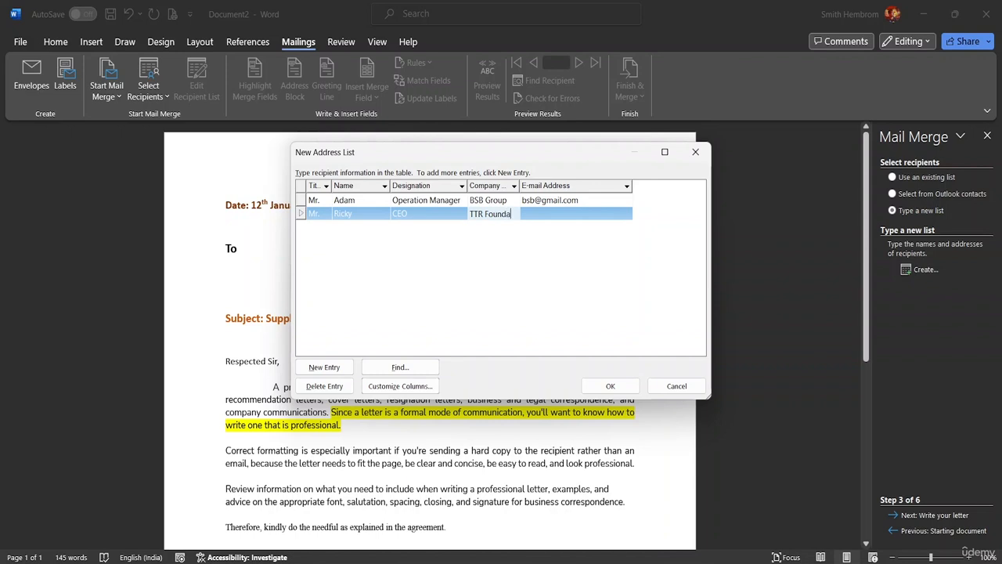
{"action": "type", "text": "on"}
{"action": "left_click_drag", "start_coordinate": [519, 186], "coordinate": [540, 186]}
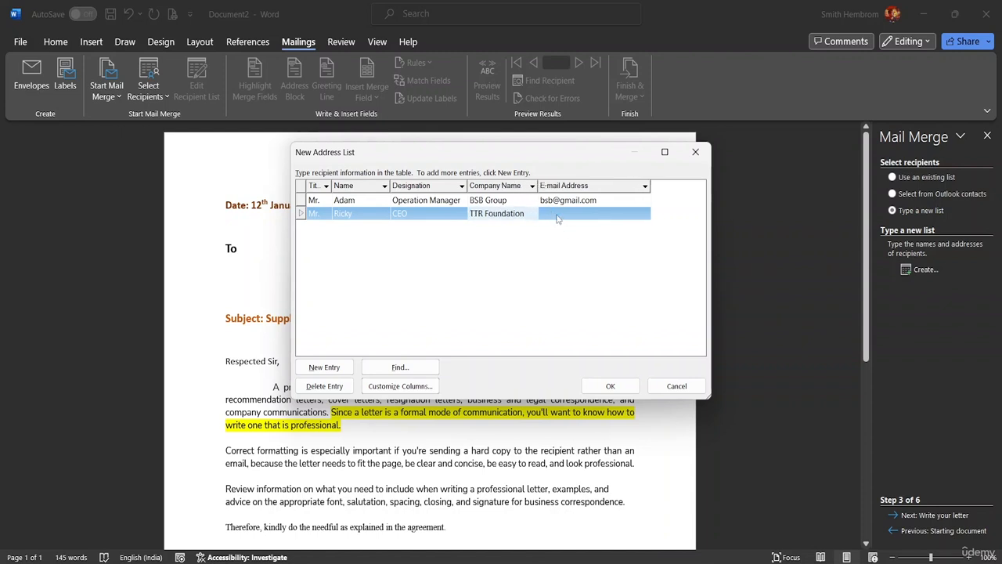
{"action": "left_click", "coordinate": [554, 213]}
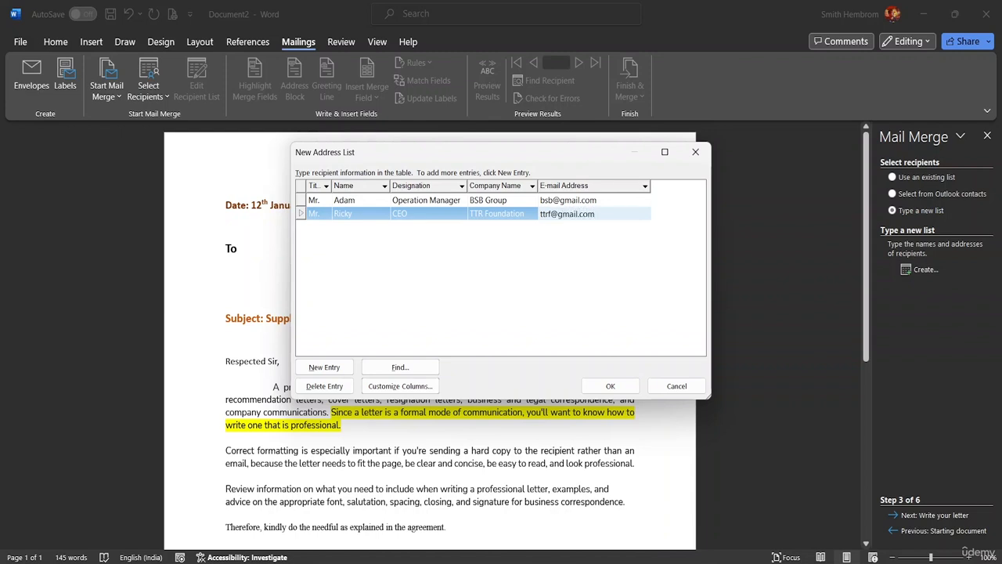
{"action": "left_click", "coordinate": [336, 366]}
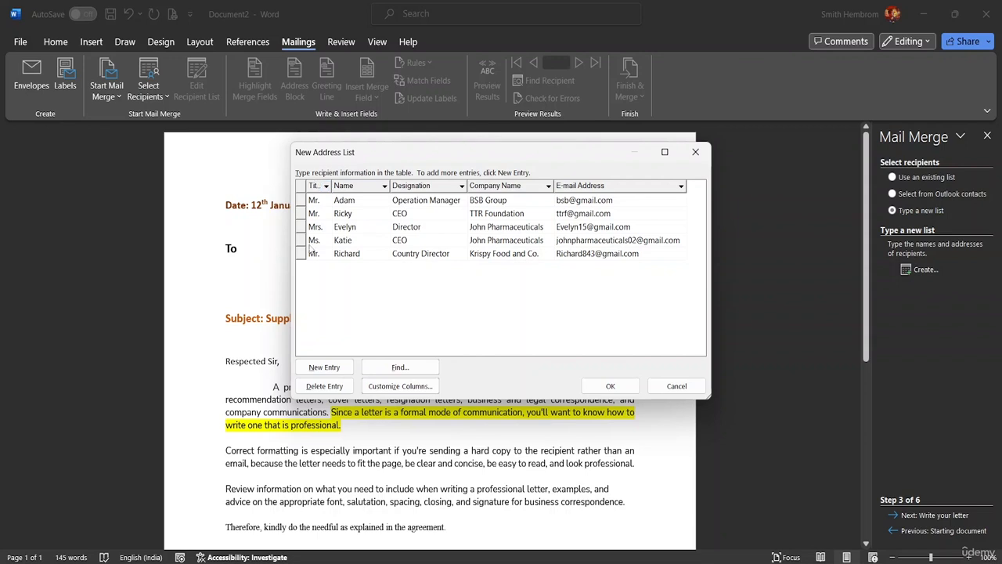
Step: Delete the blank last entry so only the five recipients remain
{"action": "left_click", "coordinate": [324, 366]}
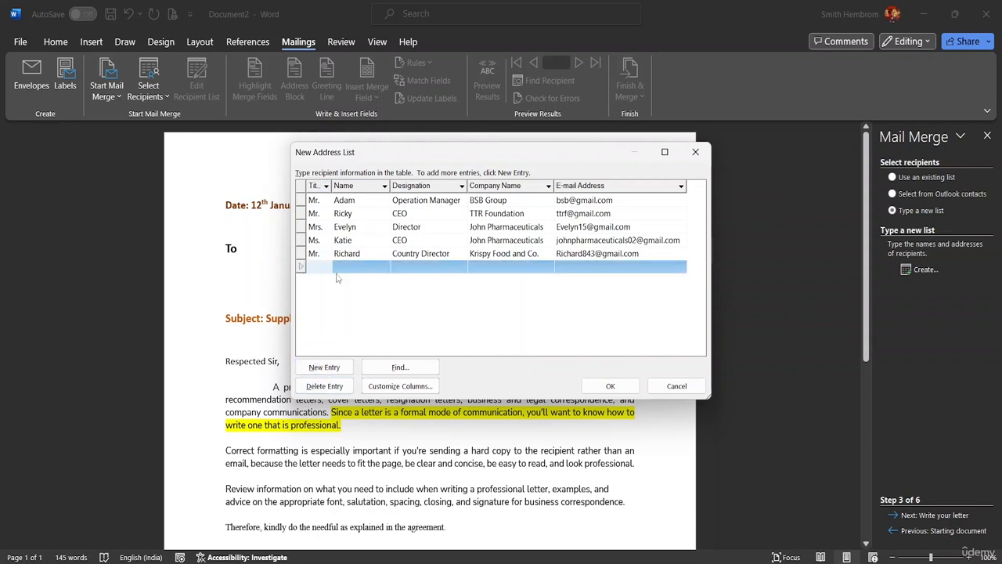
{"action": "left_click", "coordinate": [445, 266]}
{"action": "left_click", "coordinate": [486, 268]}
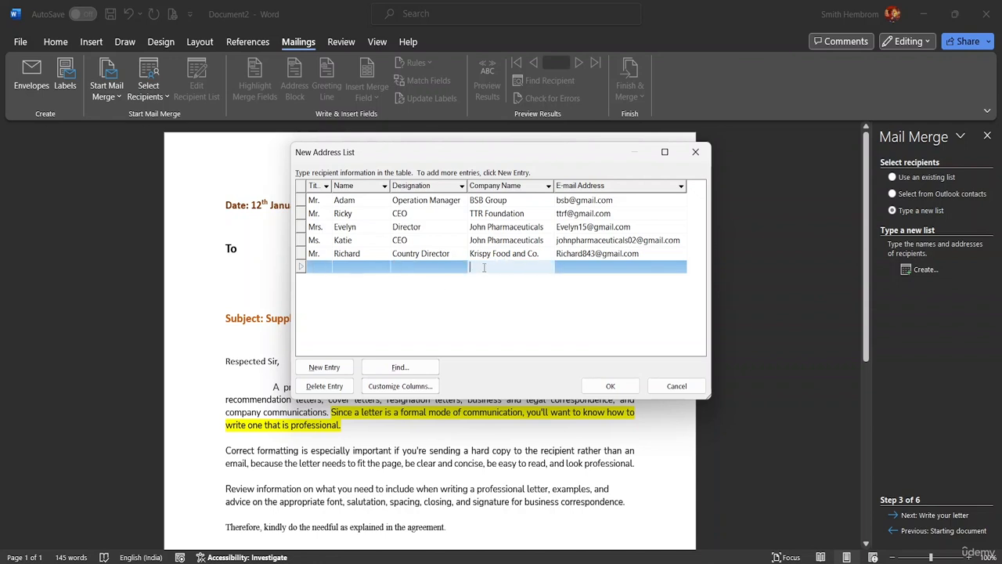
{"action": "left_click", "coordinate": [337, 388]}
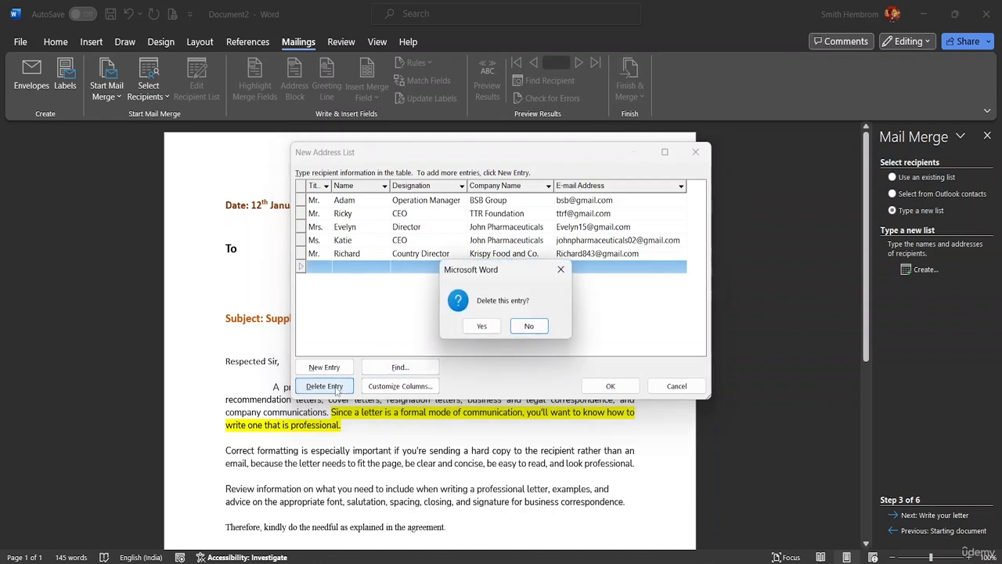
{"action": "left_click", "coordinate": [482, 326]}
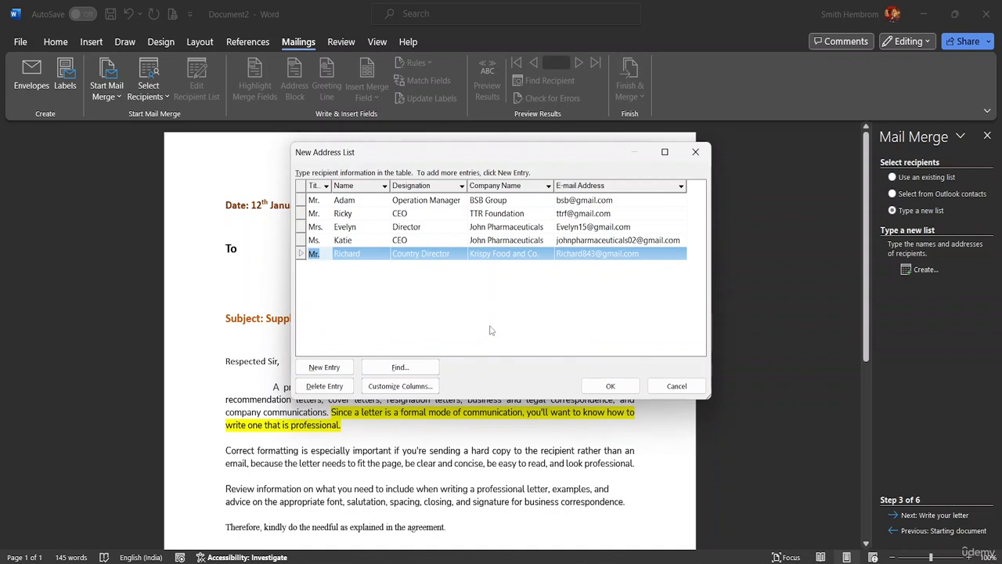
{"action": "left_click", "coordinate": [447, 325]}
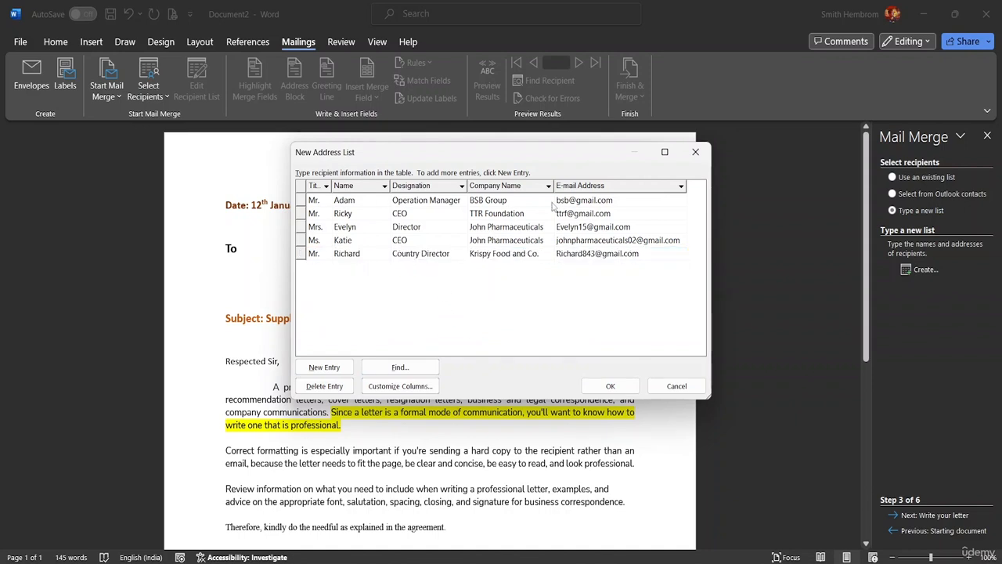
Step: Inspect the Title filter options and the column settings without making changes
{"action": "left_click", "coordinate": [326, 185]}
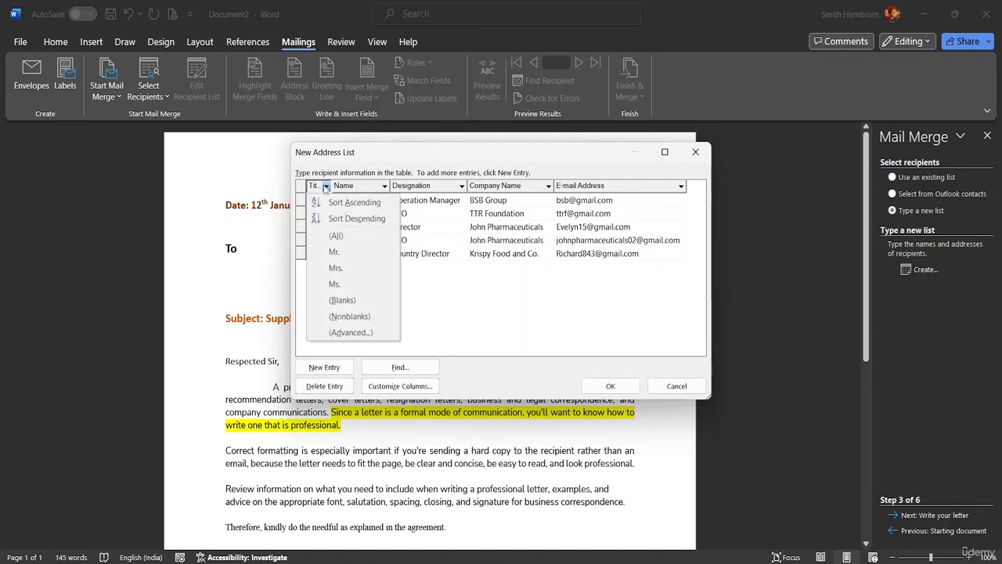
{"action": "left_click", "coordinate": [325, 186]}
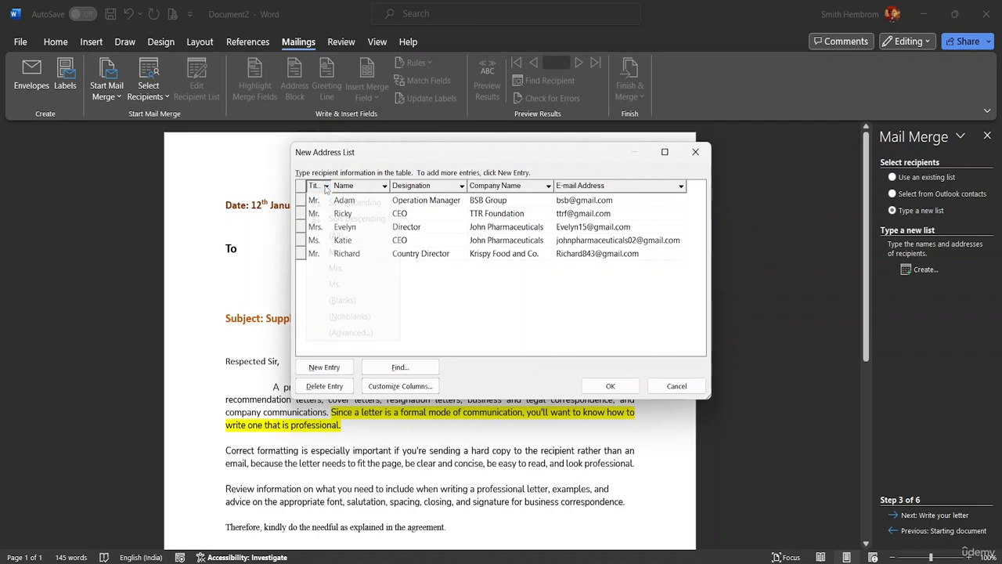
{"action": "left_click", "coordinate": [327, 187]}
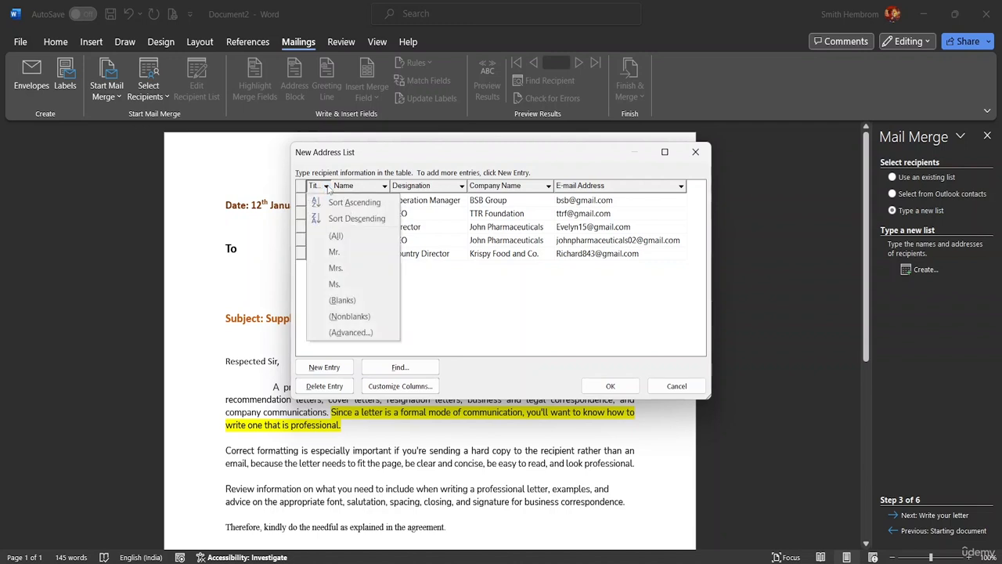
{"action": "left_click", "coordinate": [540, 339]}
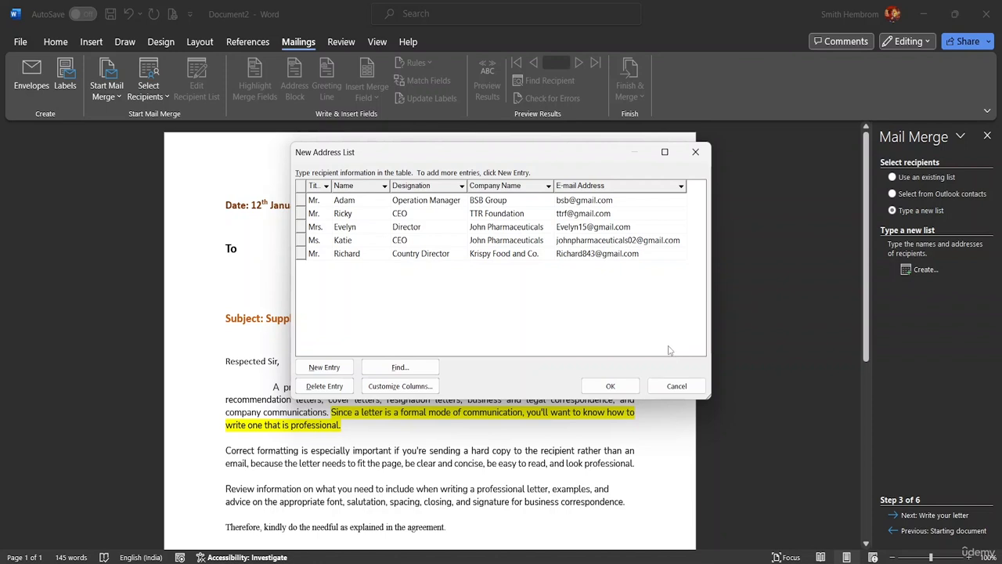
{"action": "left_click", "coordinate": [420, 389]}
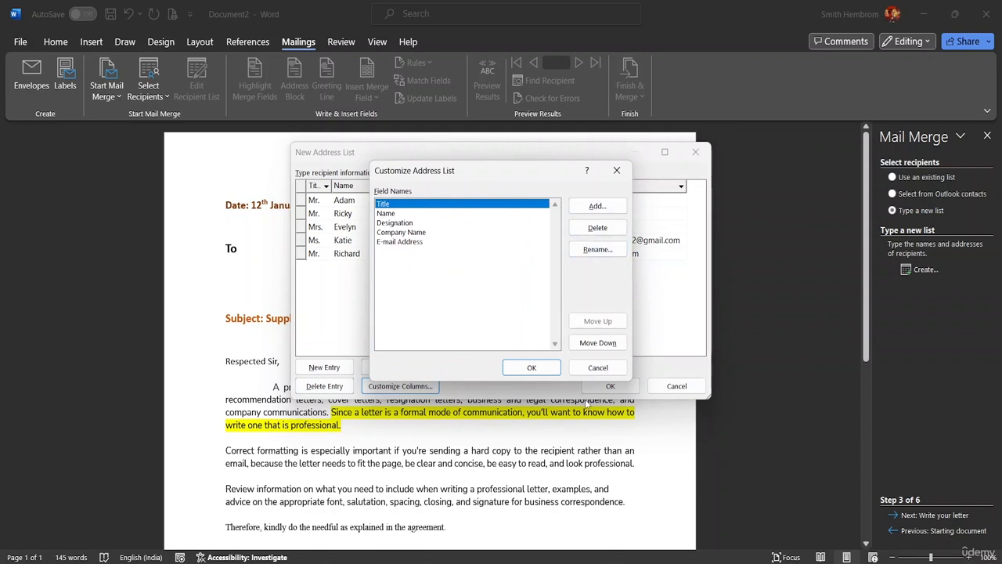
{"action": "left_click", "coordinate": [598, 368]}
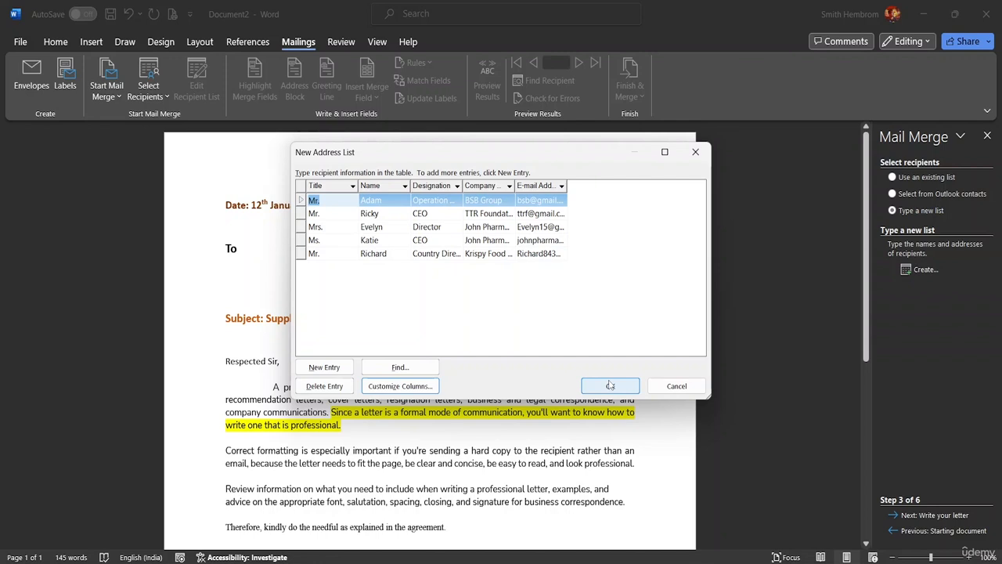
Step: Save the address list as 'Mail Merge List' in the MS Word Advanced resource folder
{"action": "left_click", "coordinate": [610, 386]}
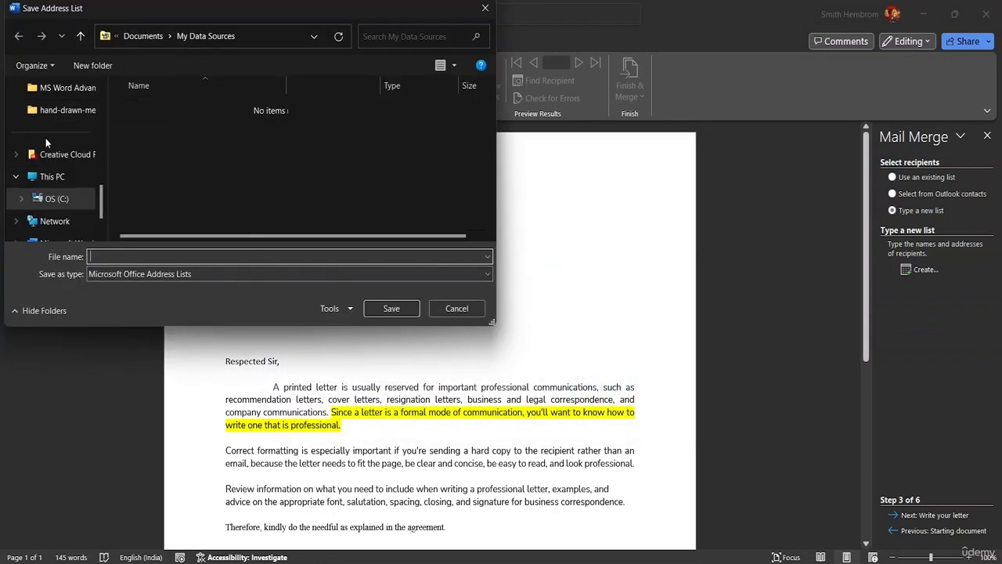
{"action": "scroll", "coordinate": [73, 147], "scroll_direction": "up", "scroll_amount": 1}
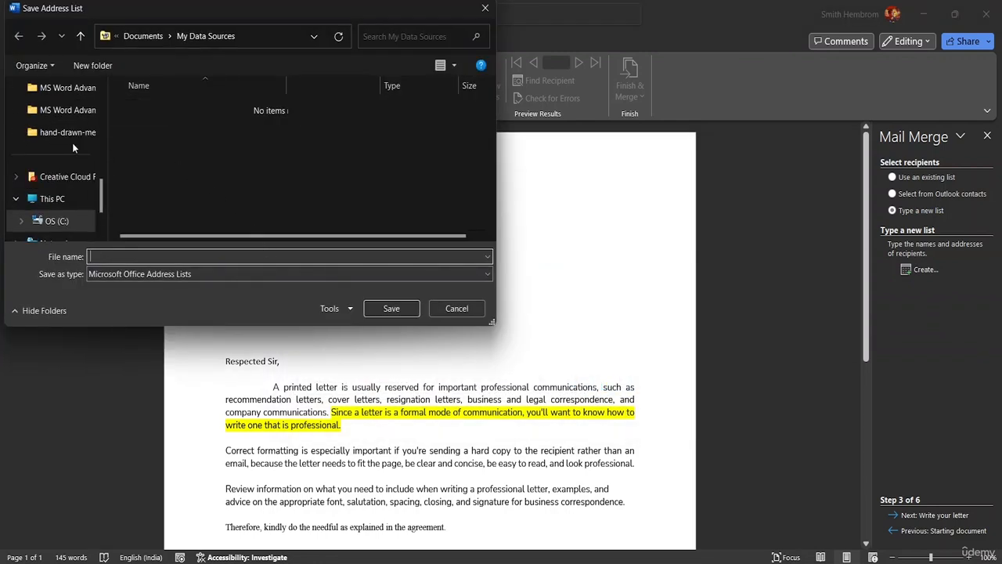
{"action": "left_click", "coordinate": [69, 88]}
{"action": "left_click", "coordinate": [110, 257]}
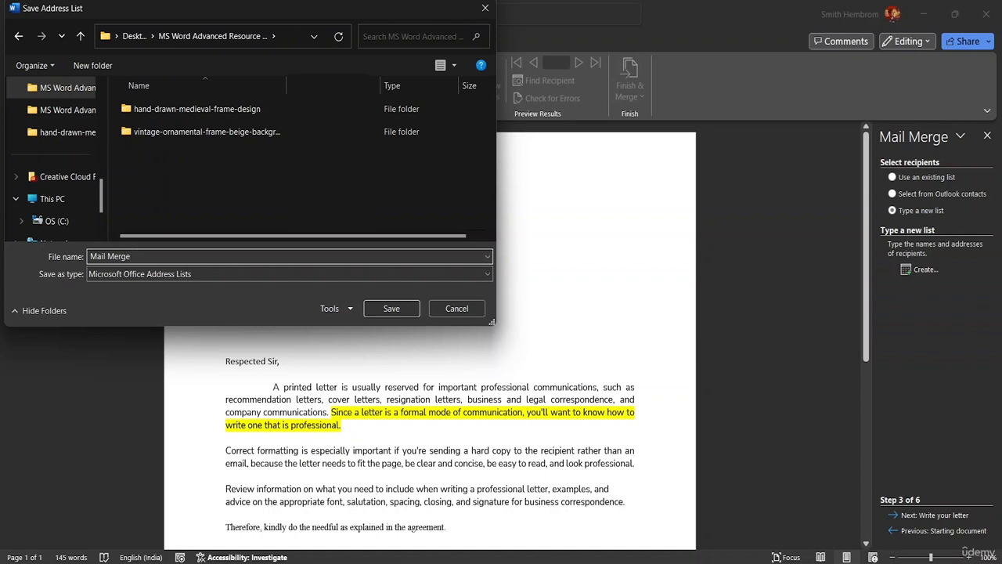
{"action": "type", "text": "Mail Merge LOS"}
{"action": "left_click", "coordinate": [397, 308]}
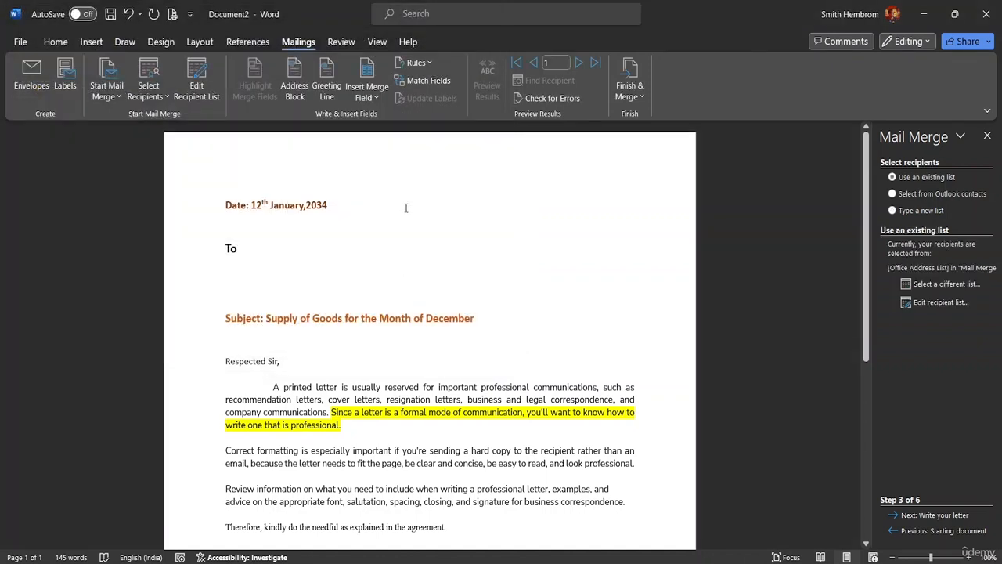
{"action": "left_click", "coordinate": [149, 98]}
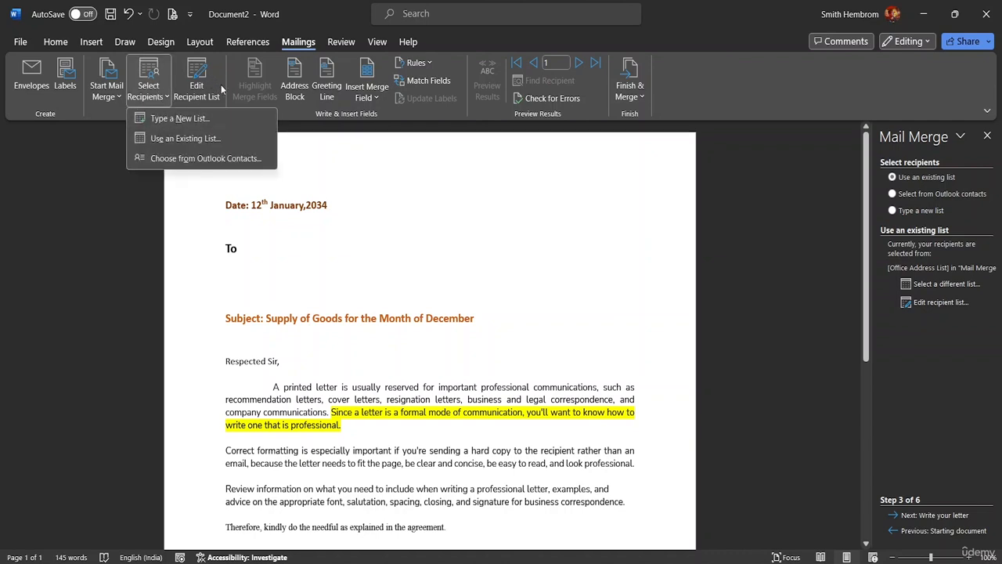
{"action": "left_click", "coordinate": [197, 78]}
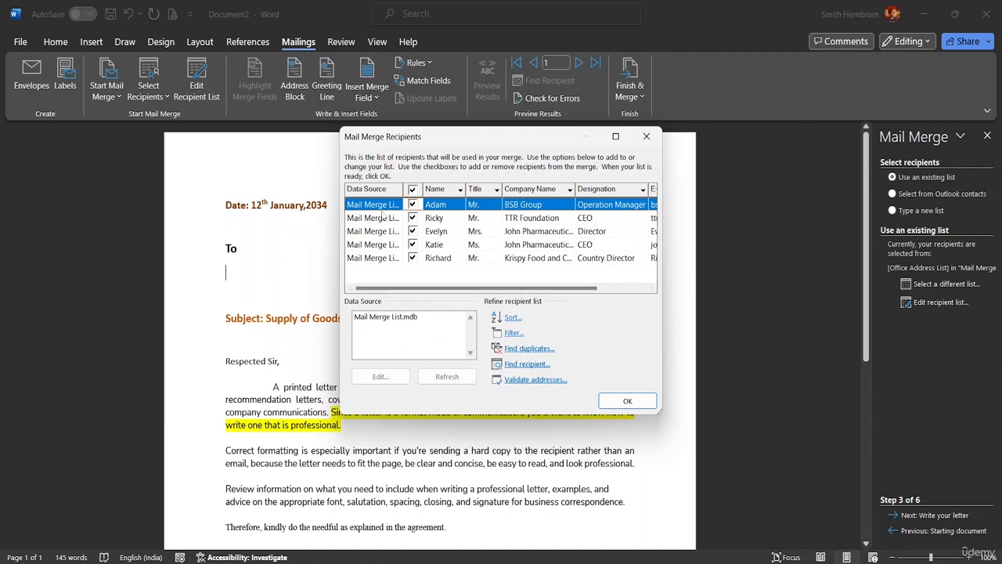
{"action": "left_click_drag", "start_coordinate": [525, 289], "coordinate": [473, 282]}
{"action": "left_click", "coordinate": [531, 223]}
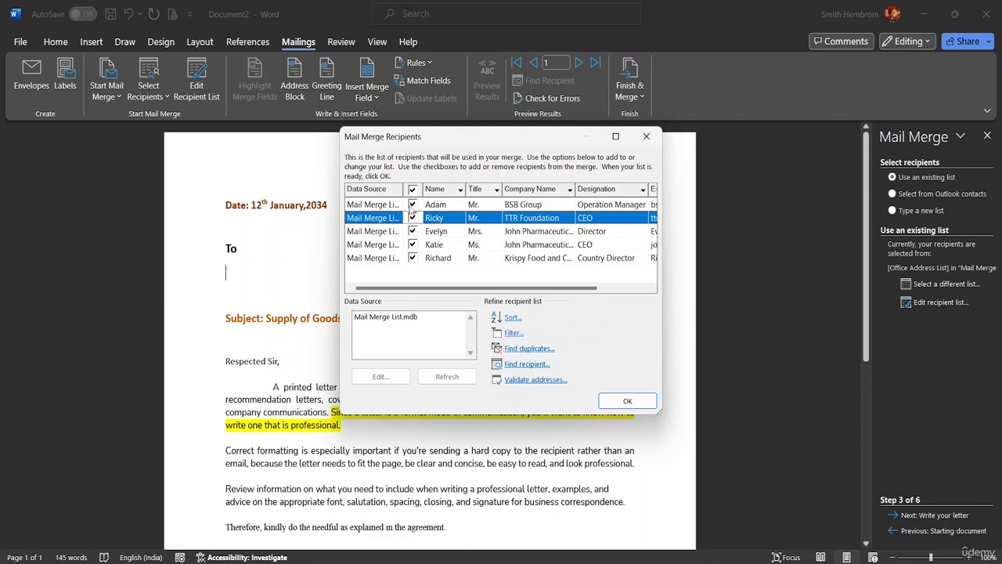
{"action": "left_click", "coordinate": [412, 207]}
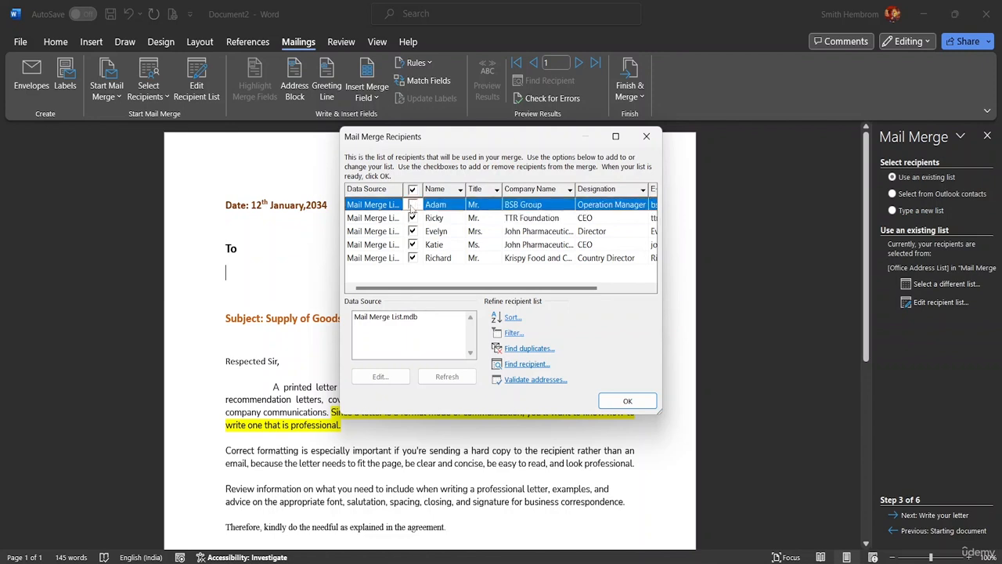
{"action": "left_click", "coordinate": [412, 205]}
{"action": "left_click", "coordinate": [618, 400]}
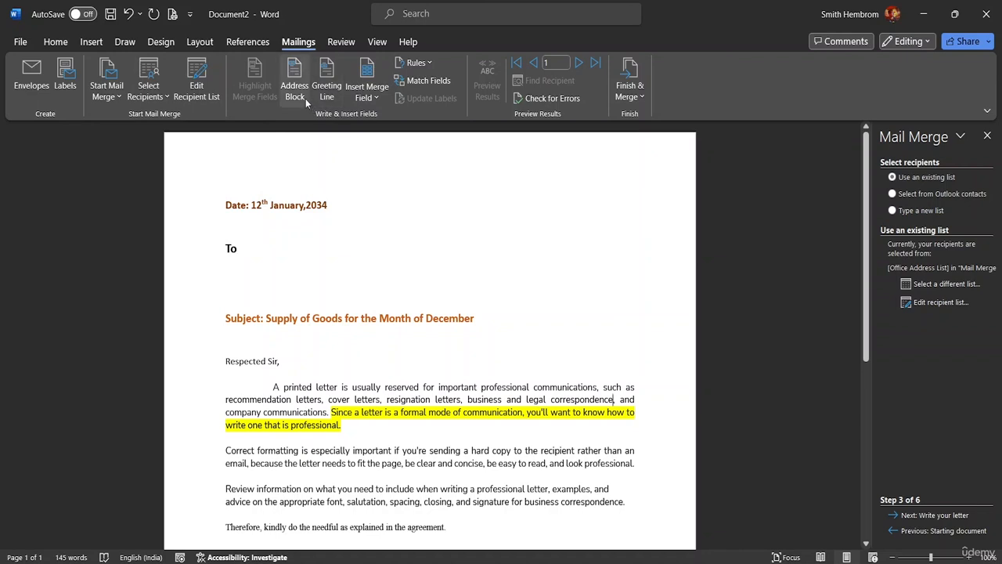
Step: Insert the «Title» and «Name» merge fields on the empty line below To
{"action": "left_click", "coordinate": [373, 98]}
{"action": "left_click", "coordinate": [374, 99]}
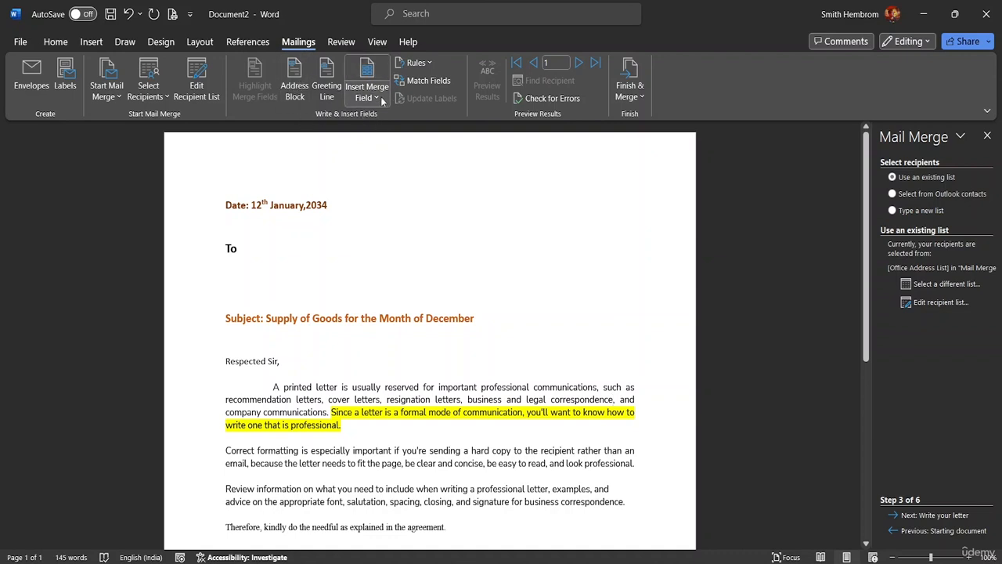
{"action": "left_click", "coordinate": [227, 266]}
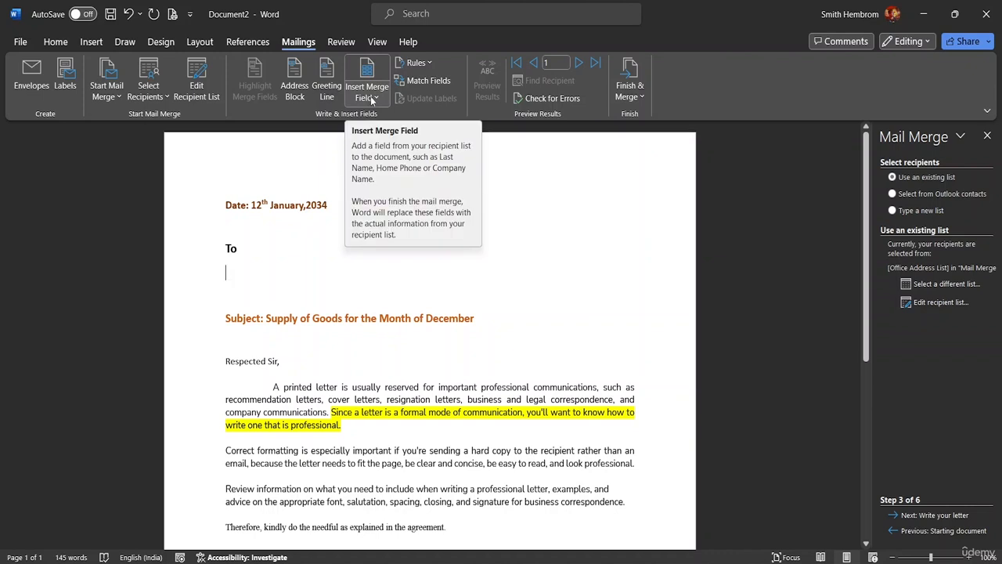
{"action": "left_click", "coordinate": [372, 98]}
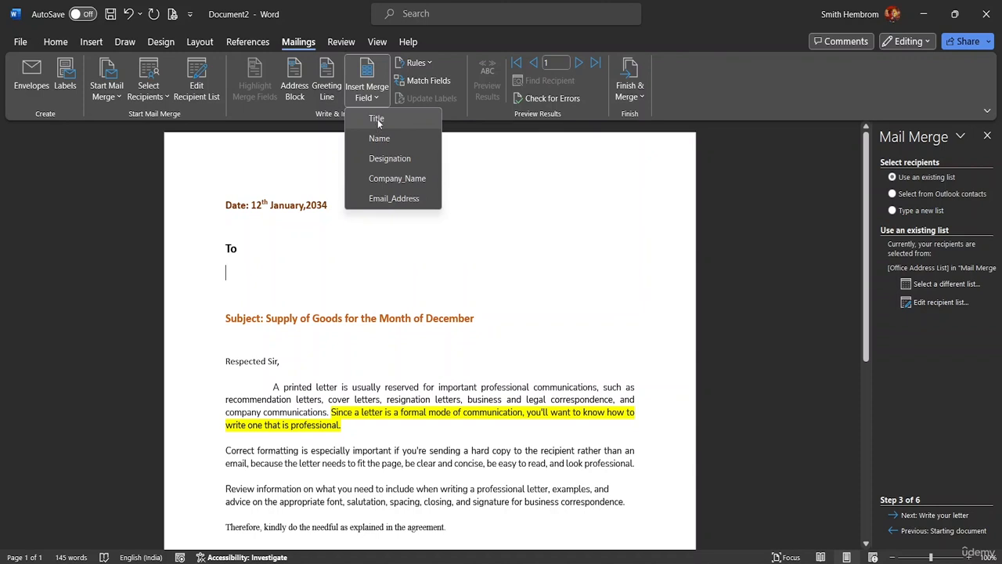
{"action": "left_click", "coordinate": [378, 119]}
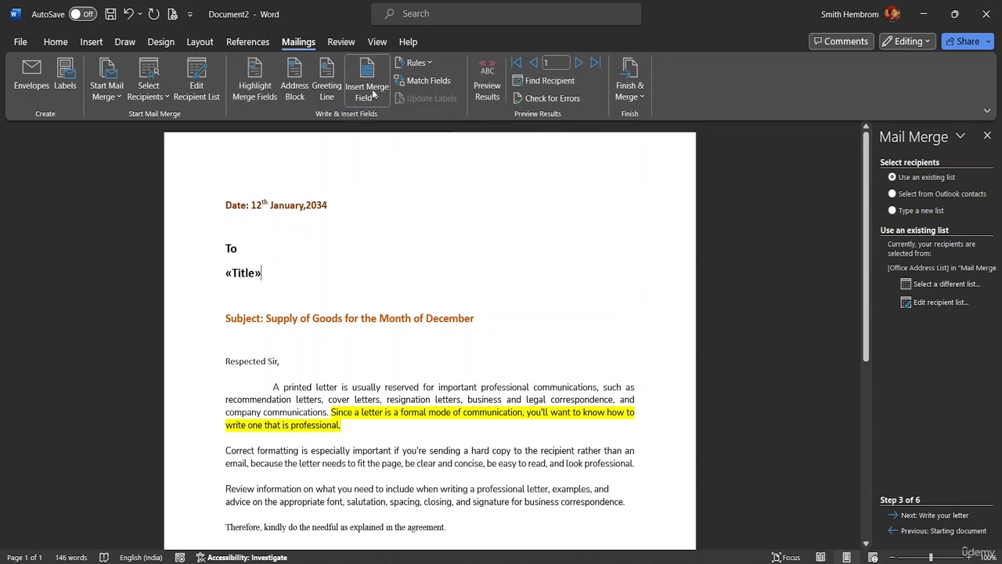
{"action": "left_click", "coordinate": [376, 98]}
{"action": "left_click", "coordinate": [380, 138]}
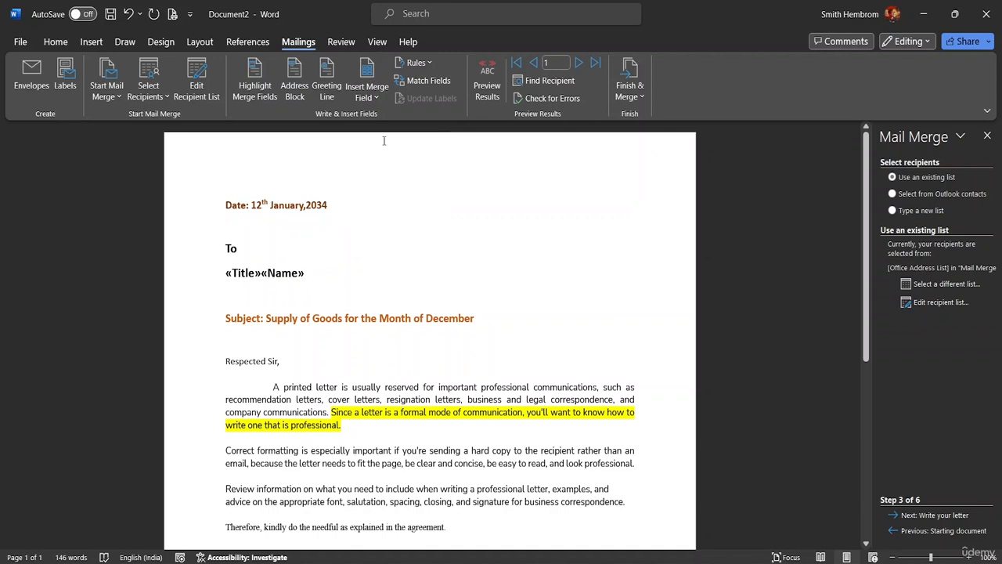
{"action": "key", "text": "Return"}
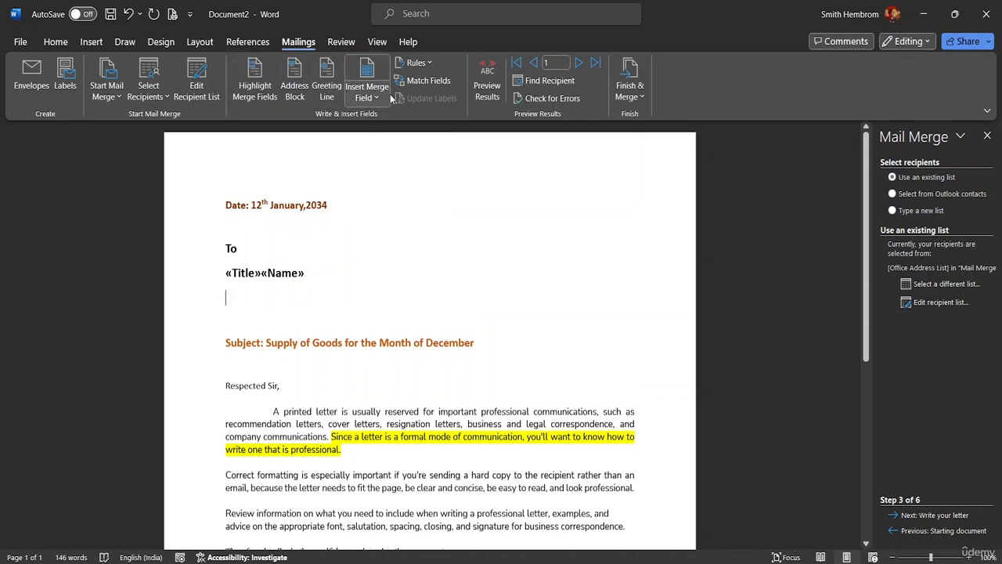
Step: Place the «Designation» merge field on its own line below the name fields
{"action": "left_click", "coordinate": [383, 97]}
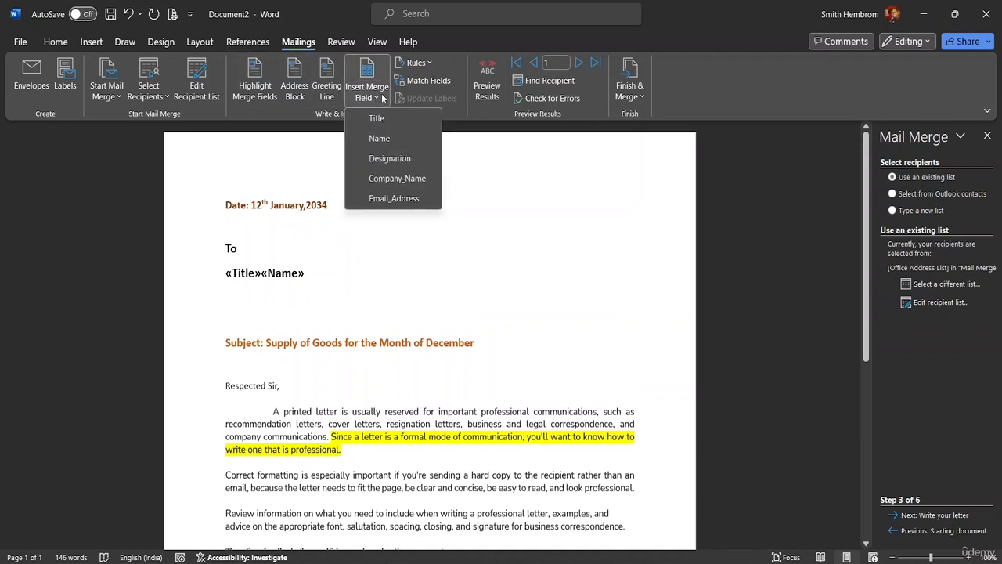
{"action": "left_click", "coordinate": [399, 159]}
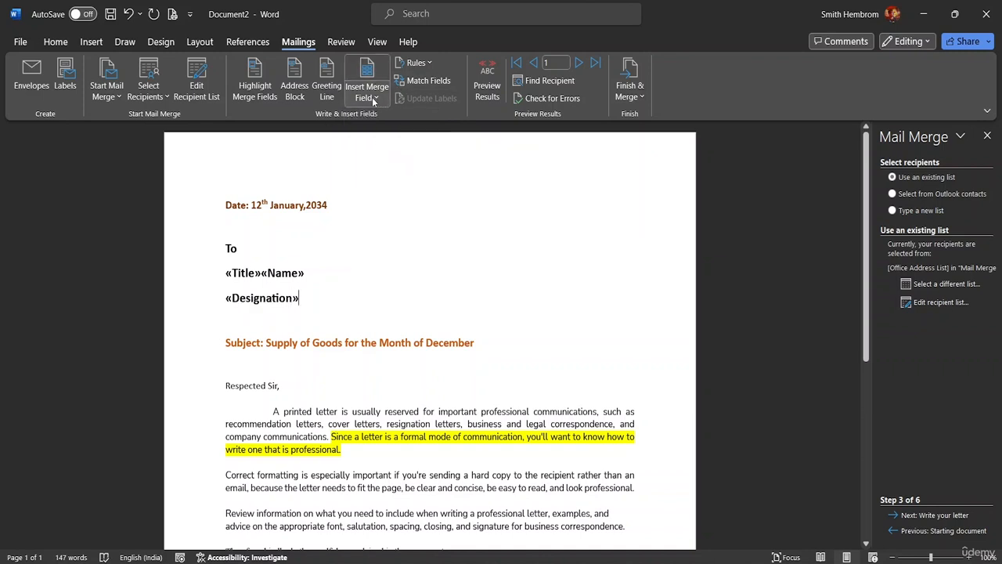
{"action": "key", "text": "Return"}
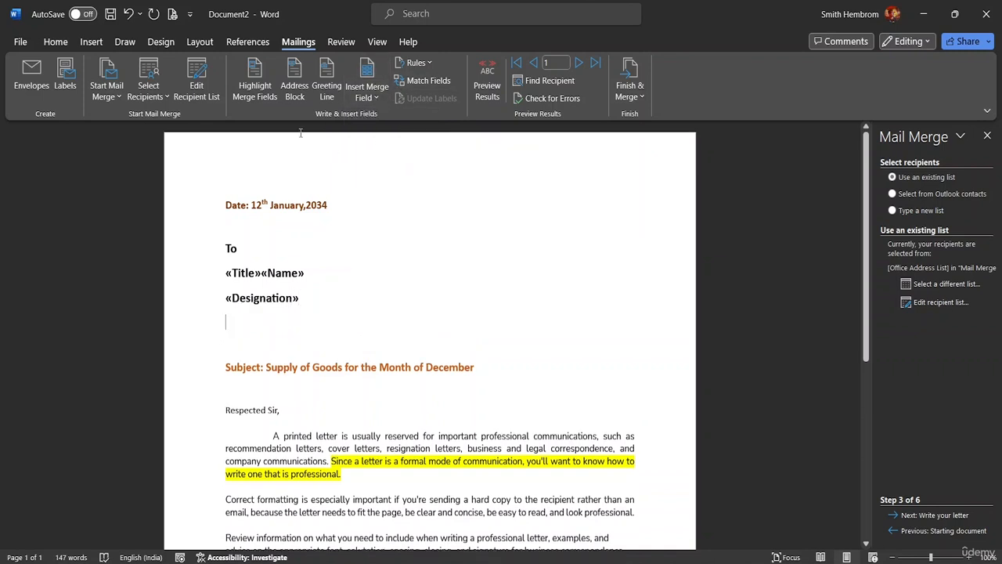
{"action": "left_click", "coordinate": [369, 98]}
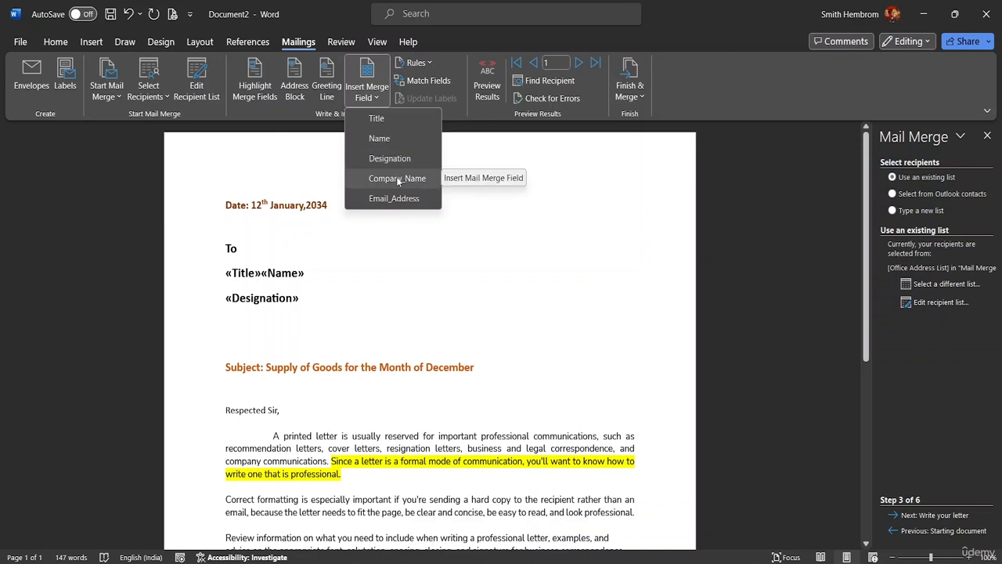
{"action": "left_click", "coordinate": [300, 299]}
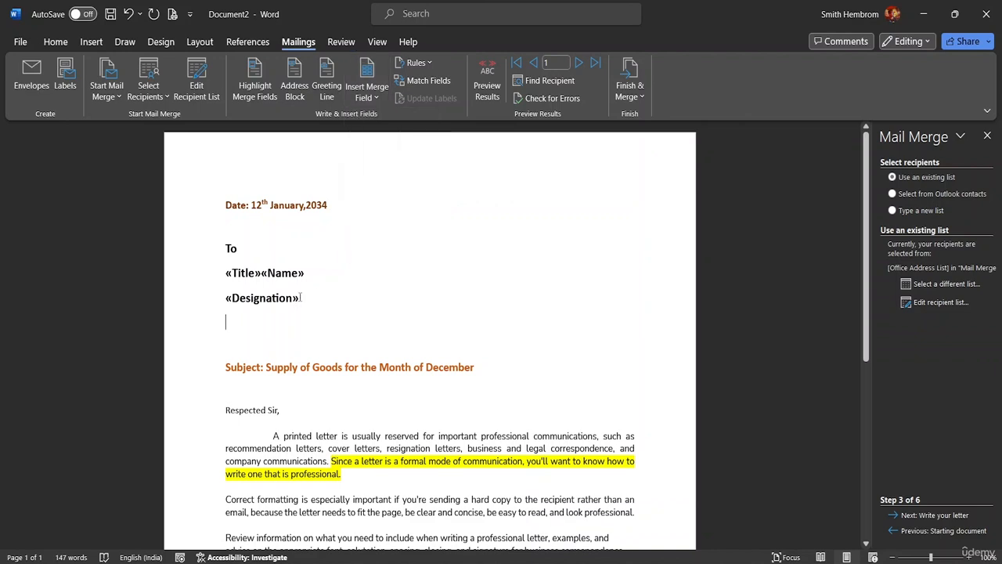
{"action": "double_click", "coordinate": [300, 298]}
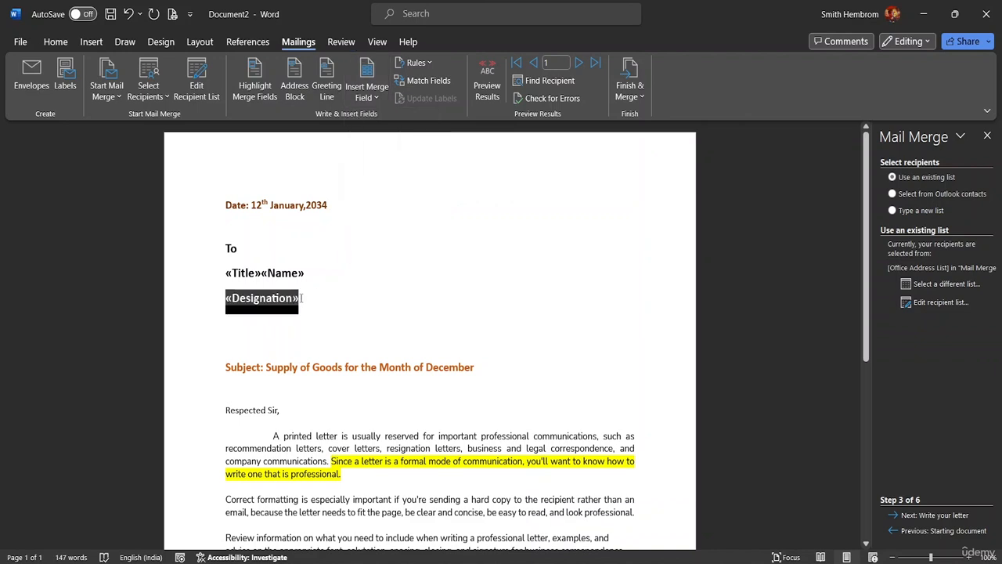
{"action": "key", "text": "Delete"}
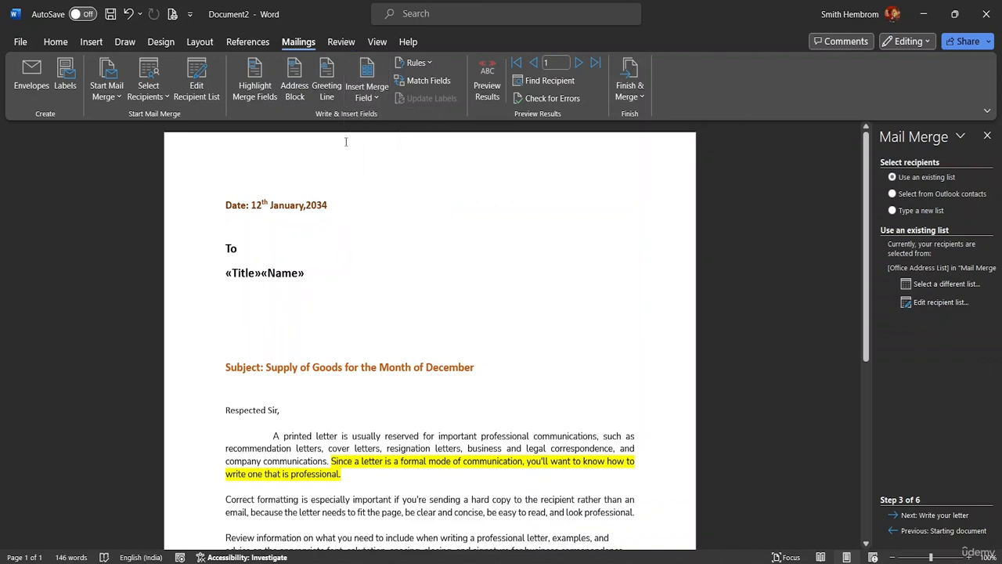
{"action": "left_click", "coordinate": [372, 99]}
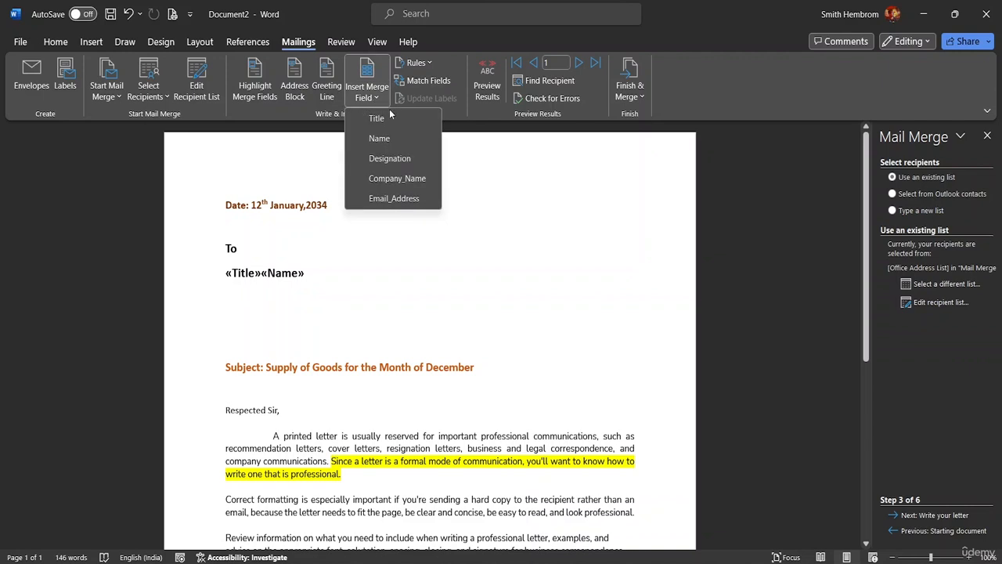
{"action": "left_click", "coordinate": [394, 159]}
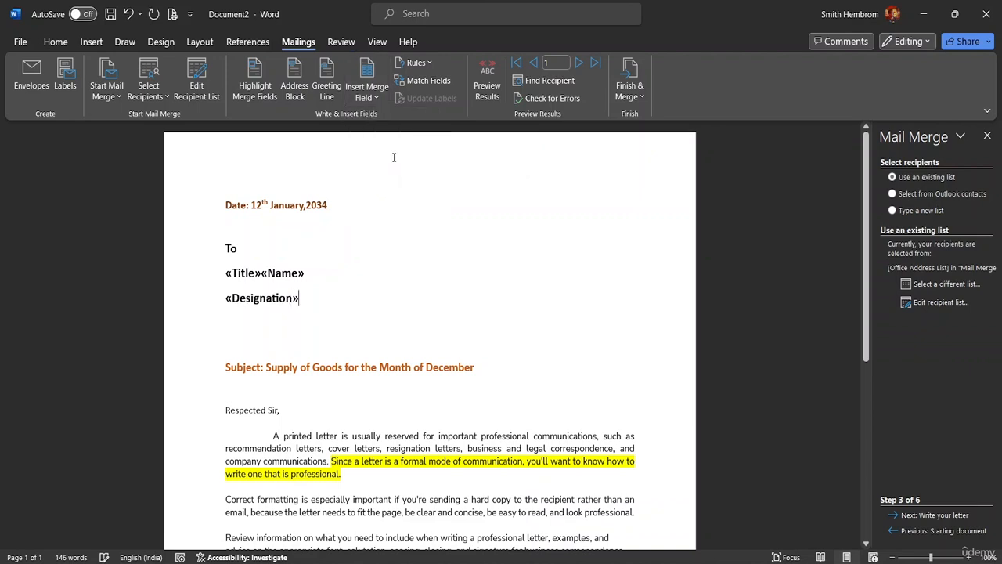
{"action": "left_click", "coordinate": [382, 97]}
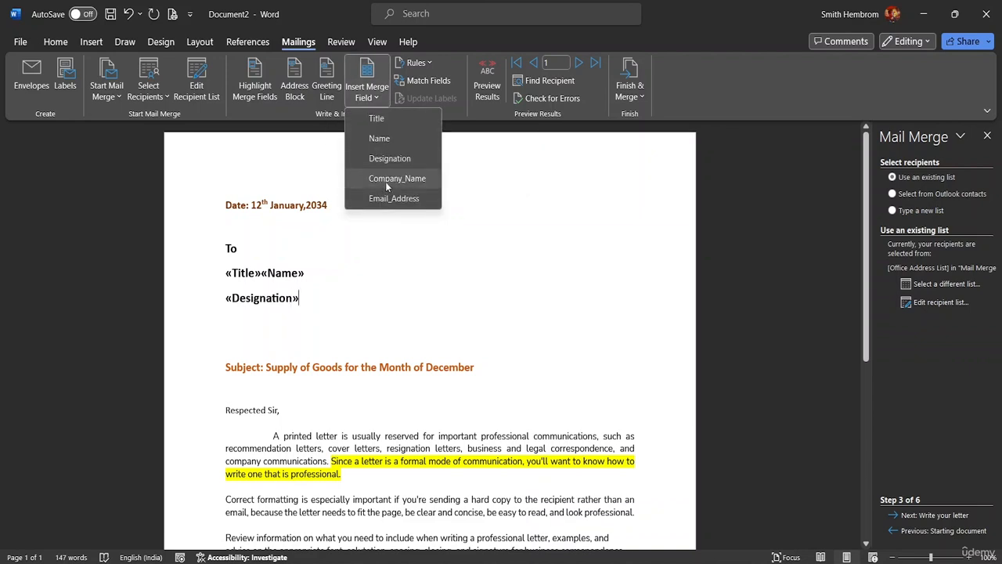
{"action": "left_click", "coordinate": [385, 182]}
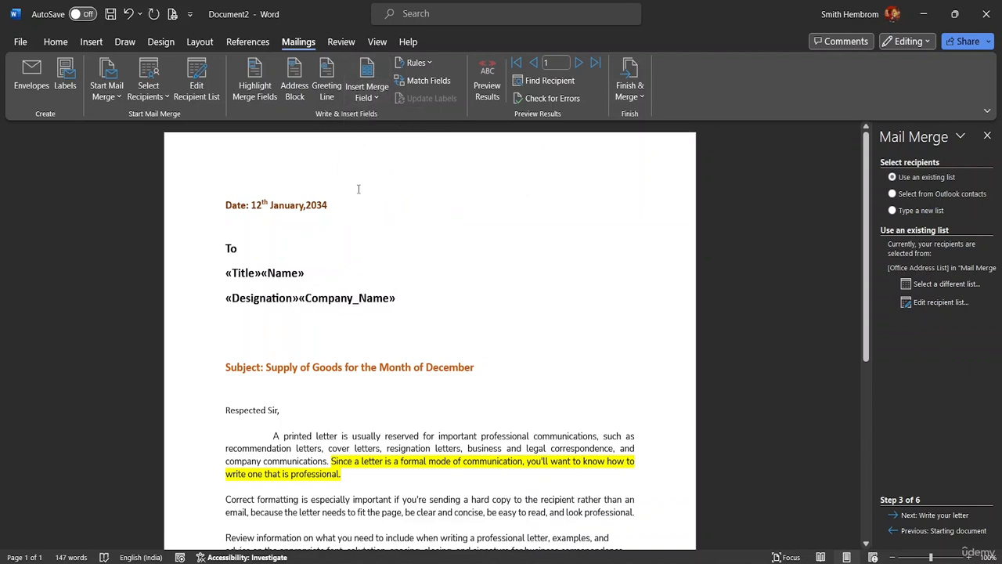
{"action": "key", "text": "shift+Left"}
{"action": "key", "text": "BackSpace"}
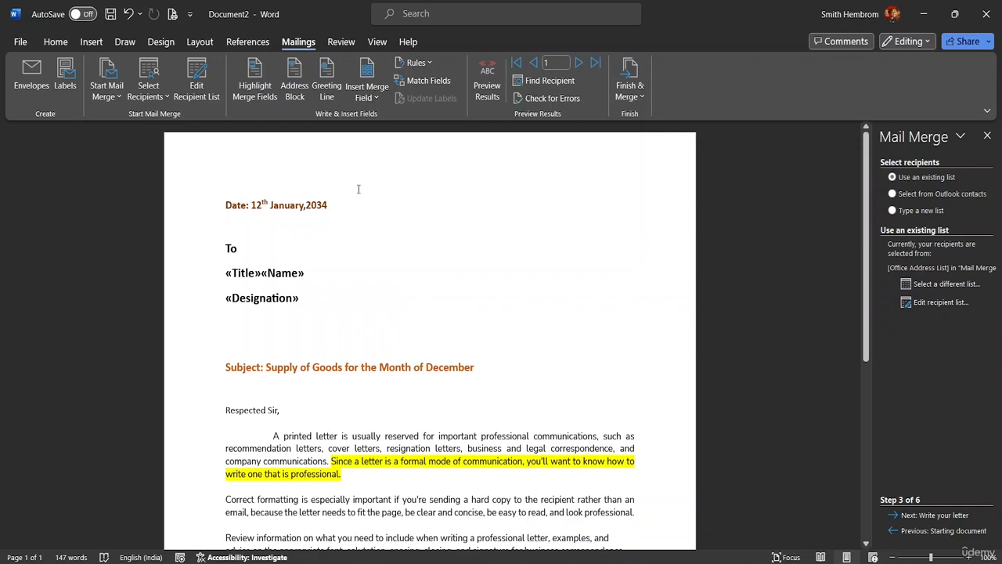
{"action": "key", "text": "Return"}
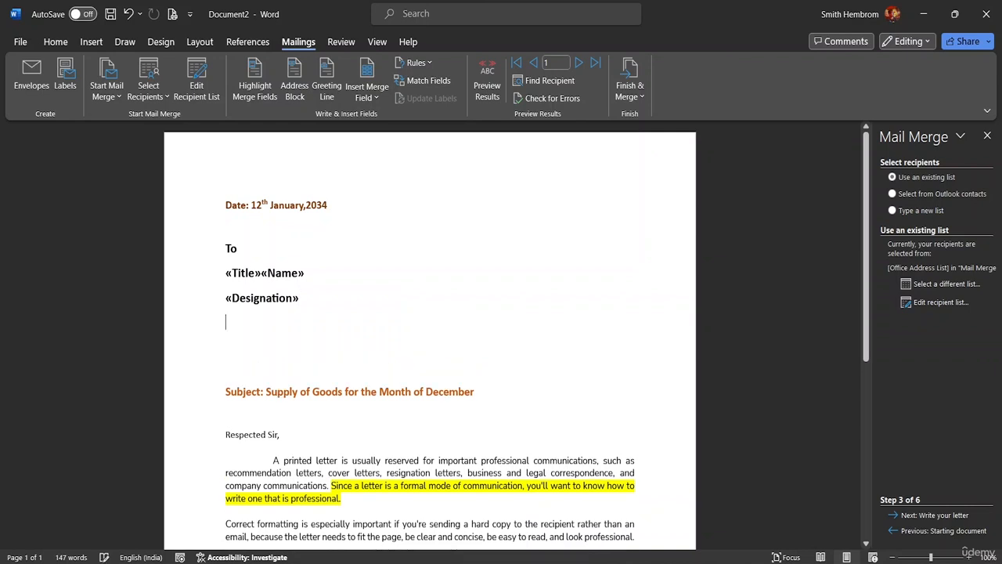
Step: Add «Company_Name» and «Email_Address» on separate lines below Designation
{"action": "left_click", "coordinate": [368, 92]}
{"action": "left_click", "coordinate": [383, 178]}
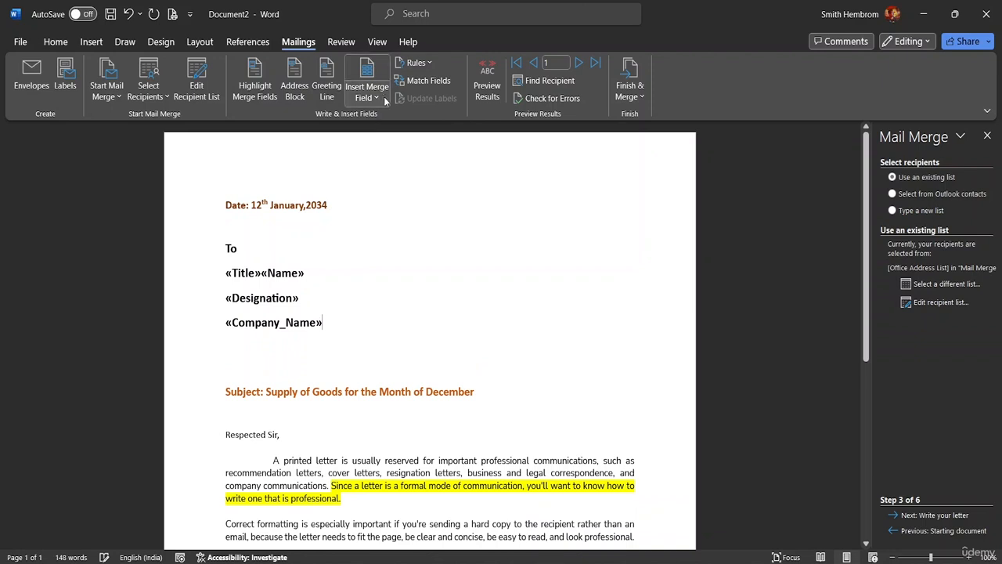
{"action": "key", "text": "Return"}
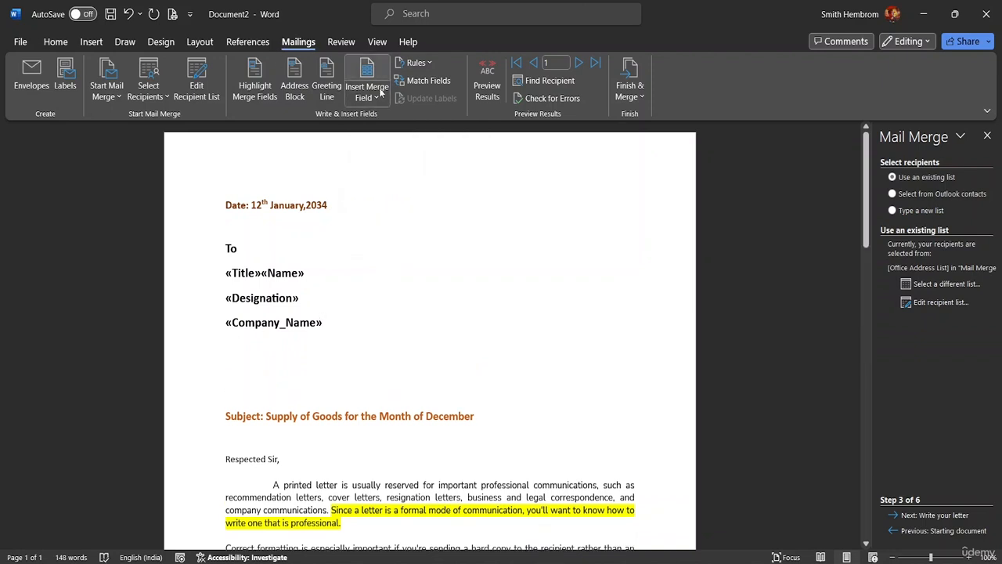
{"action": "left_click", "coordinate": [378, 100]}
{"action": "left_click", "coordinate": [395, 198]}
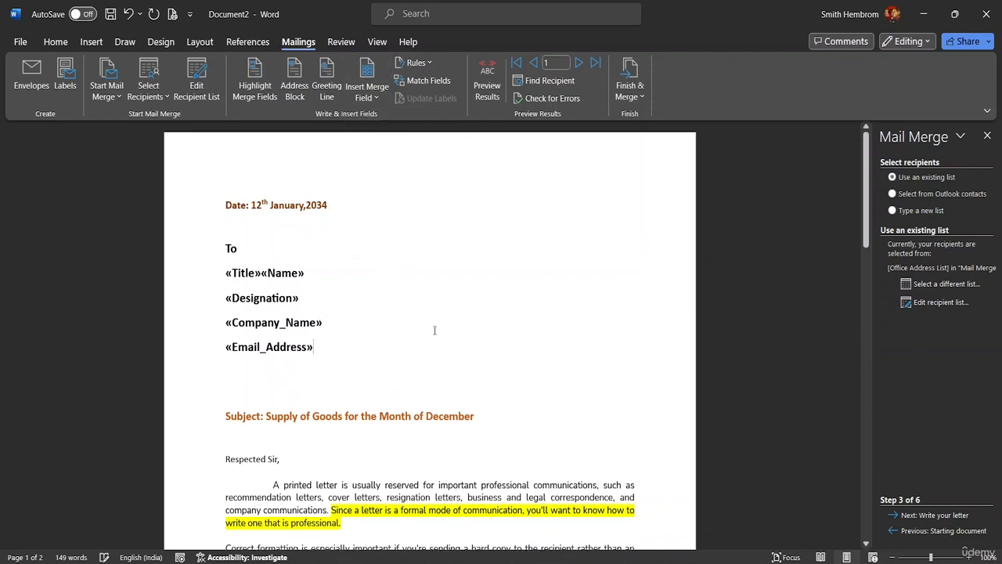
{"action": "scroll", "coordinate": [343, 302], "scroll_direction": "down", "scroll_amount": 8}
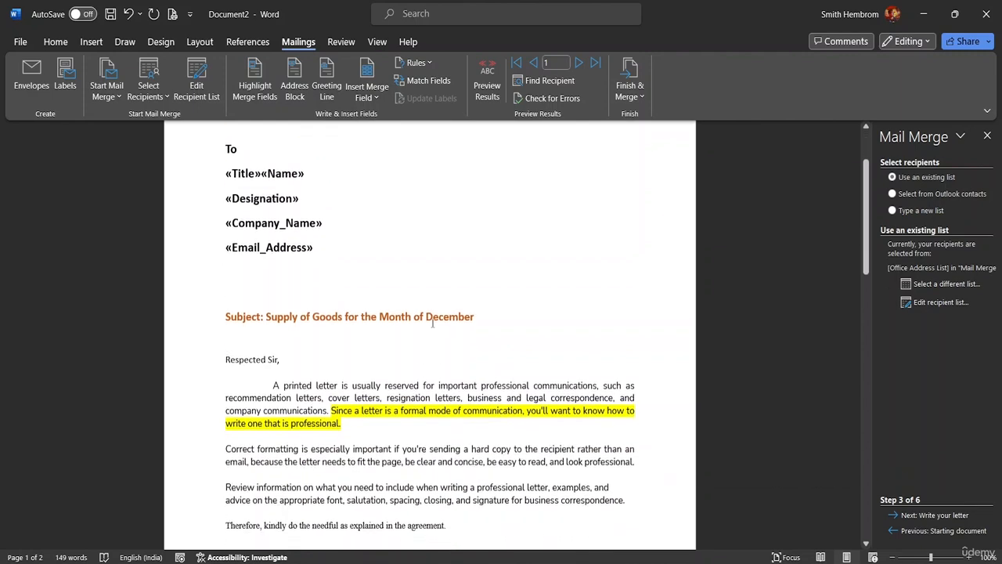
{"action": "scroll", "coordinate": [433, 343], "scroll_direction": "up", "scroll_amount": 8}
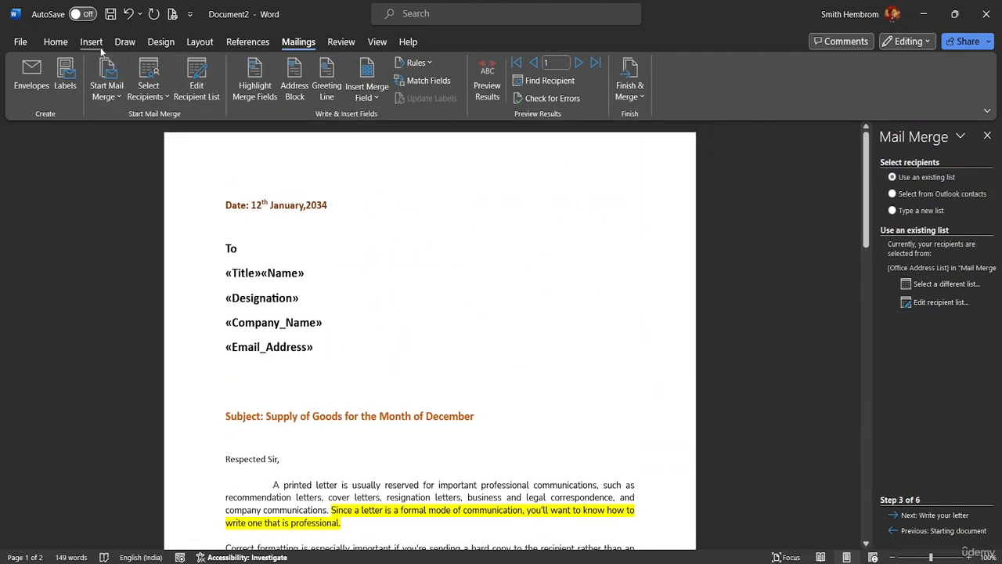
Step: Set the lines from To through «Email_Address» to font size 12
{"action": "left_click", "coordinate": [52, 42]}
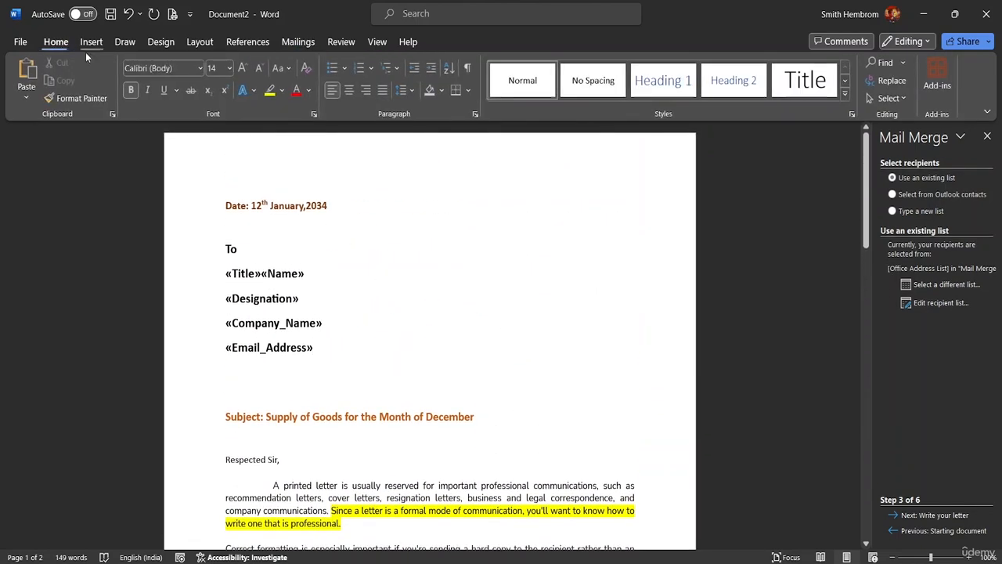
{"action": "left_click", "coordinate": [230, 69]}
{"action": "left_click", "coordinate": [223, 154]}
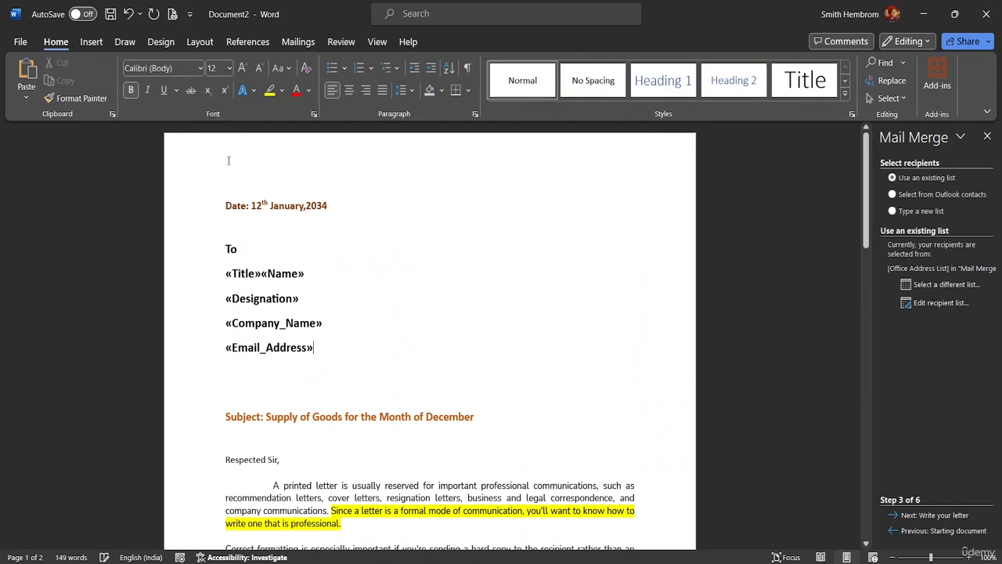
{"action": "left_click_drag", "start_coordinate": [317, 354], "coordinate": [225, 249]}
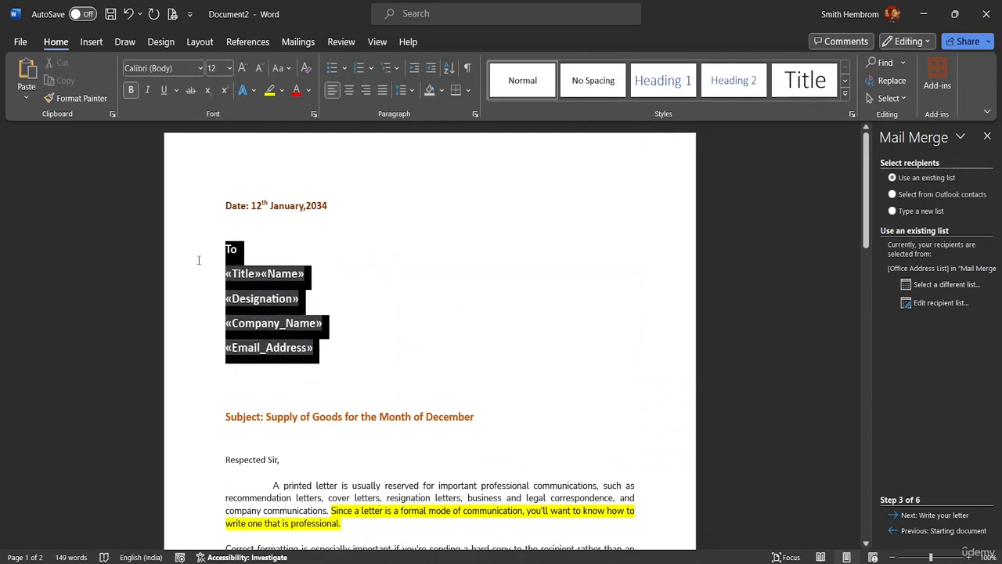
{"action": "left_click", "coordinate": [297, 218]}
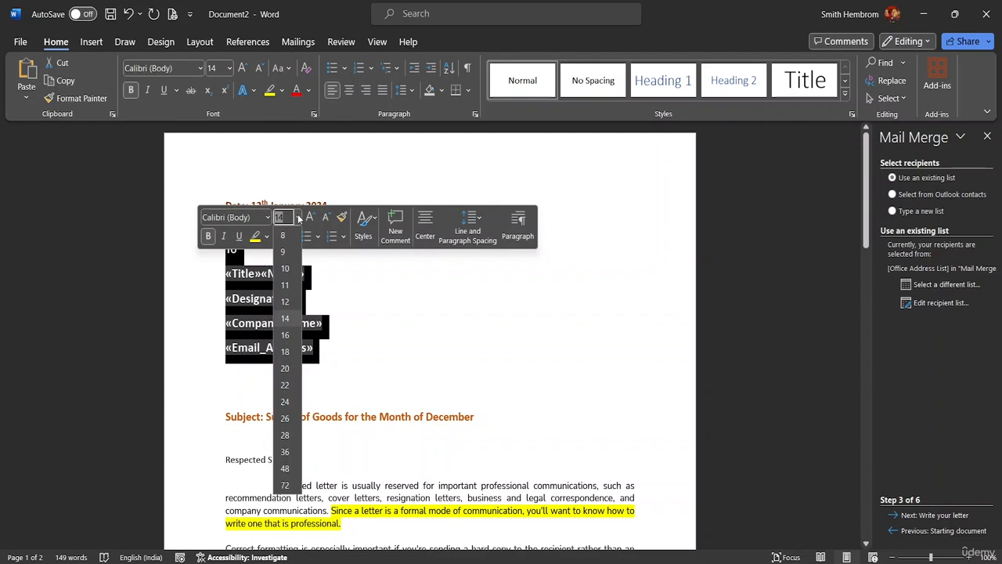
{"action": "left_click", "coordinate": [286, 304]}
{"action": "left_click", "coordinate": [329, 321]}
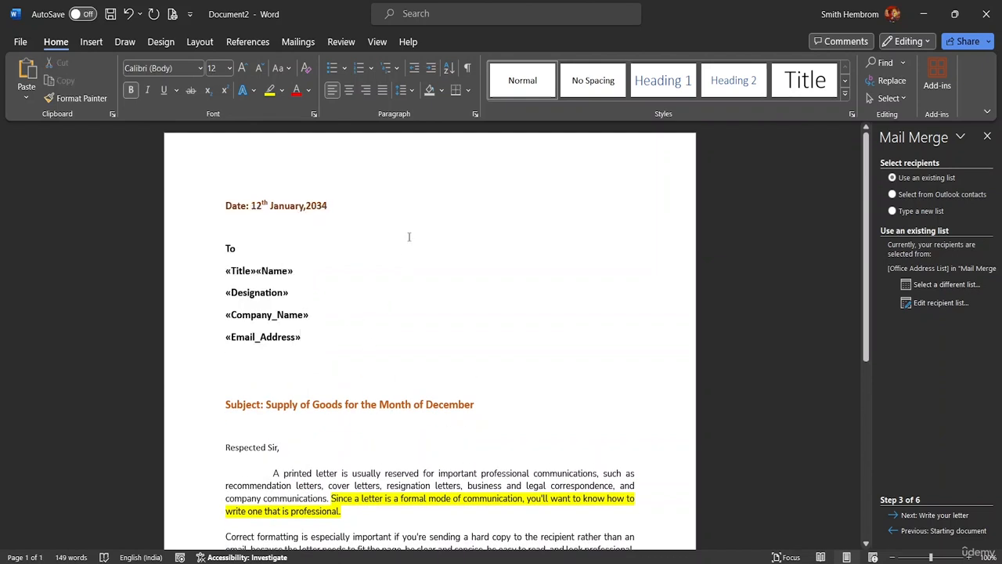
{"action": "left_click", "coordinate": [298, 42]}
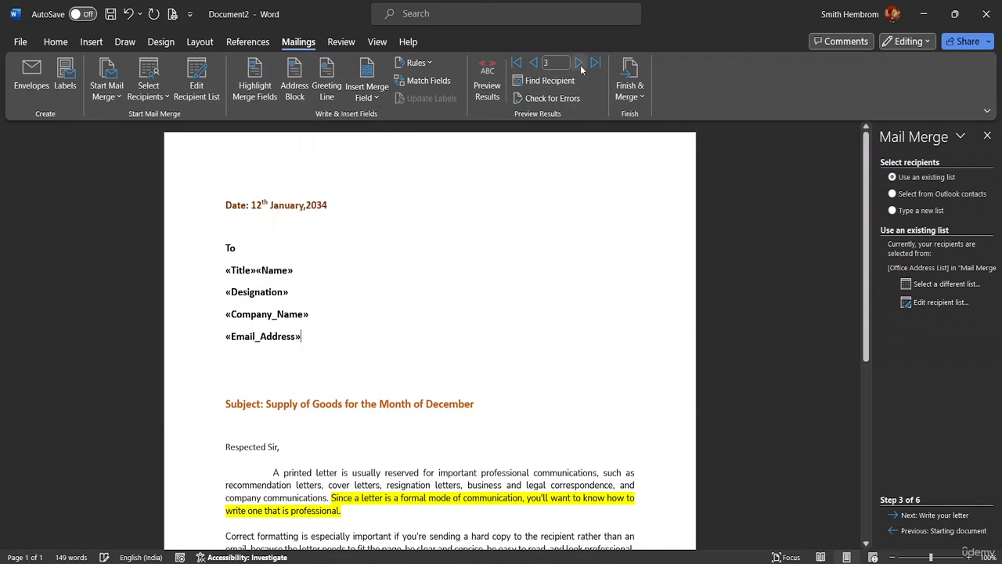
Step: Turn on Preview Results and step from recipient record 1 to record 5, ending on Krispy Food and Co
{"action": "left_click", "coordinate": [581, 65]}
{"action": "left_click", "coordinate": [535, 65]}
{"action": "left_click", "coordinate": [490, 91]}
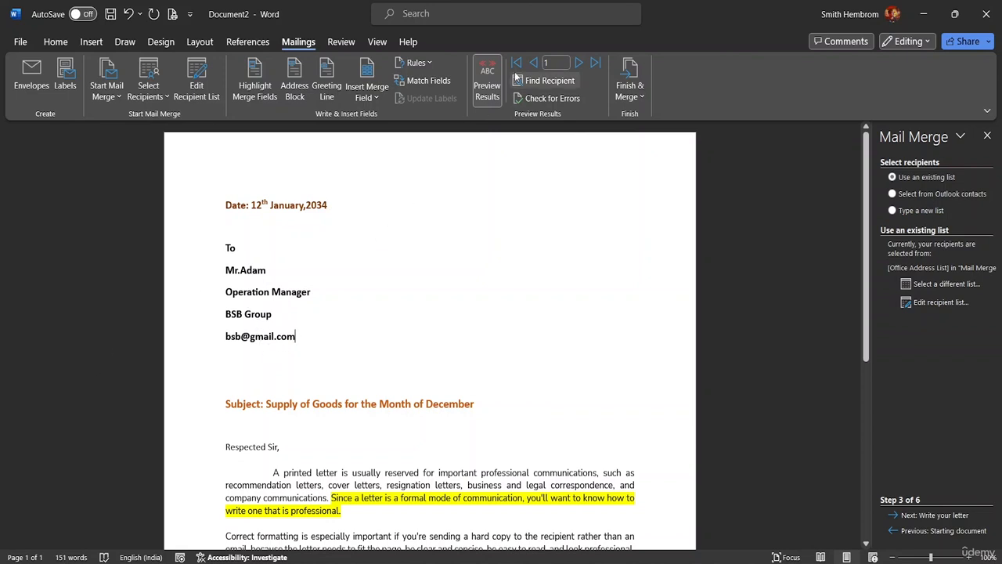
{"action": "left_click", "coordinate": [580, 63]}
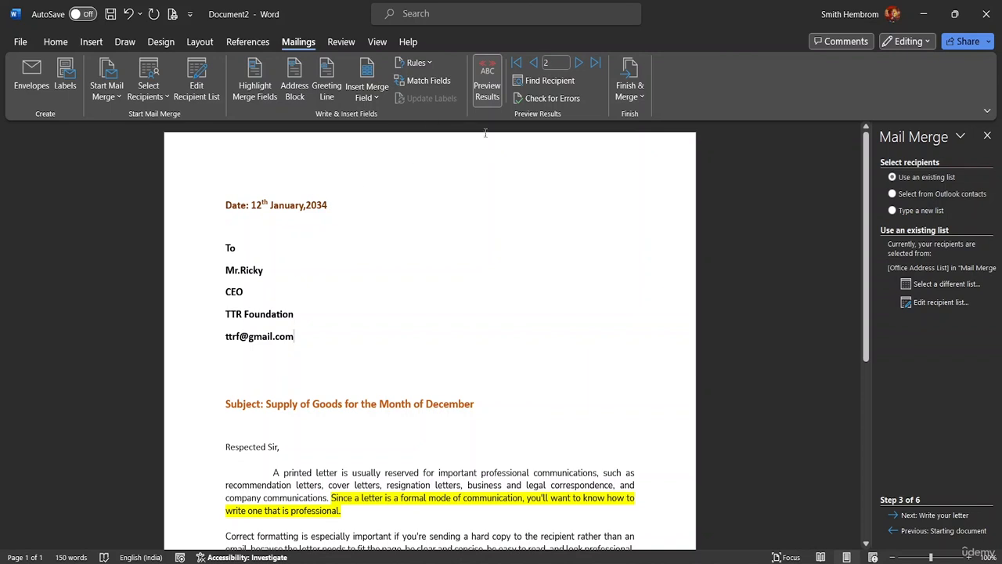
{"action": "left_click", "coordinate": [578, 62]}
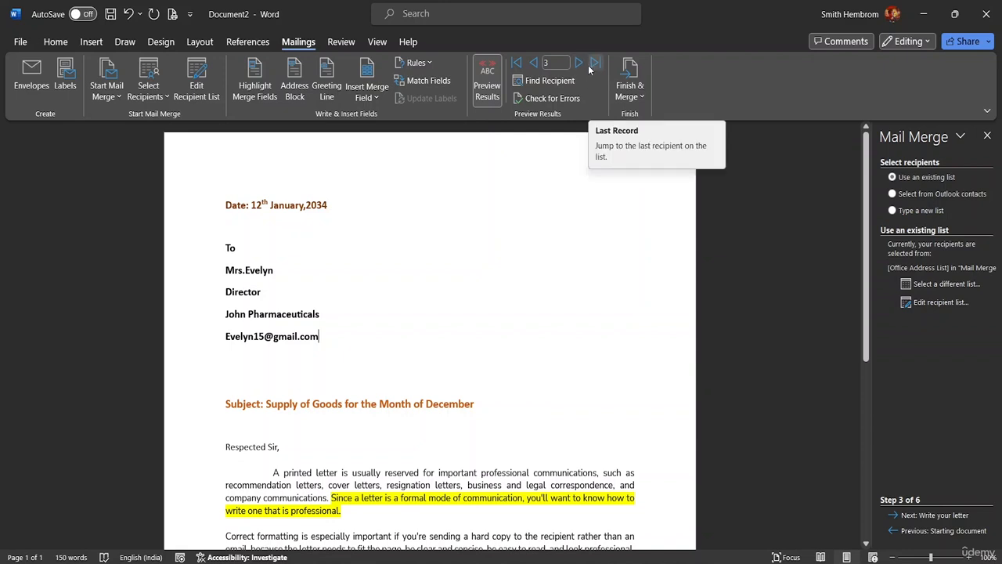
{"action": "left_click", "coordinate": [580, 64]}
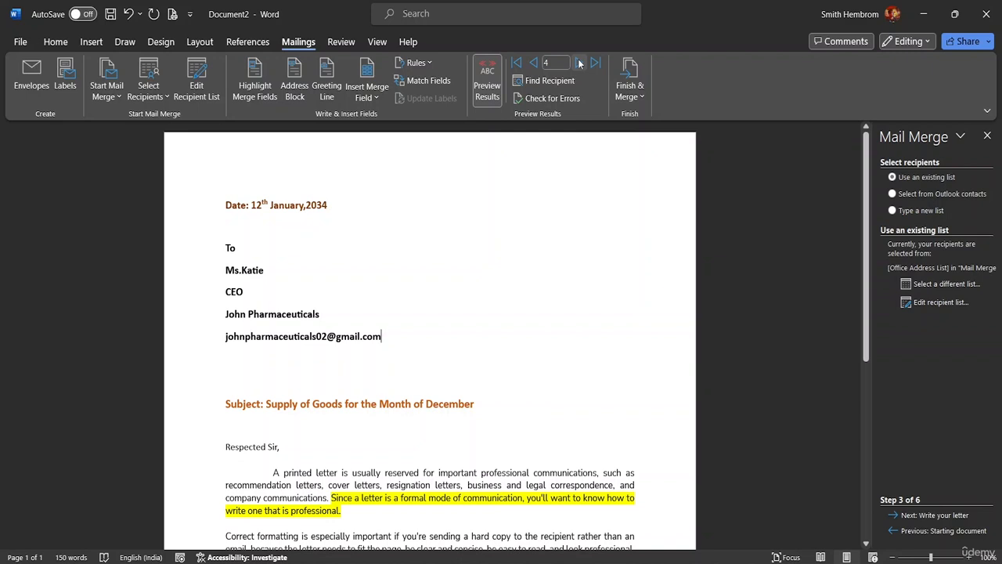
{"action": "left_click", "coordinate": [581, 64]}
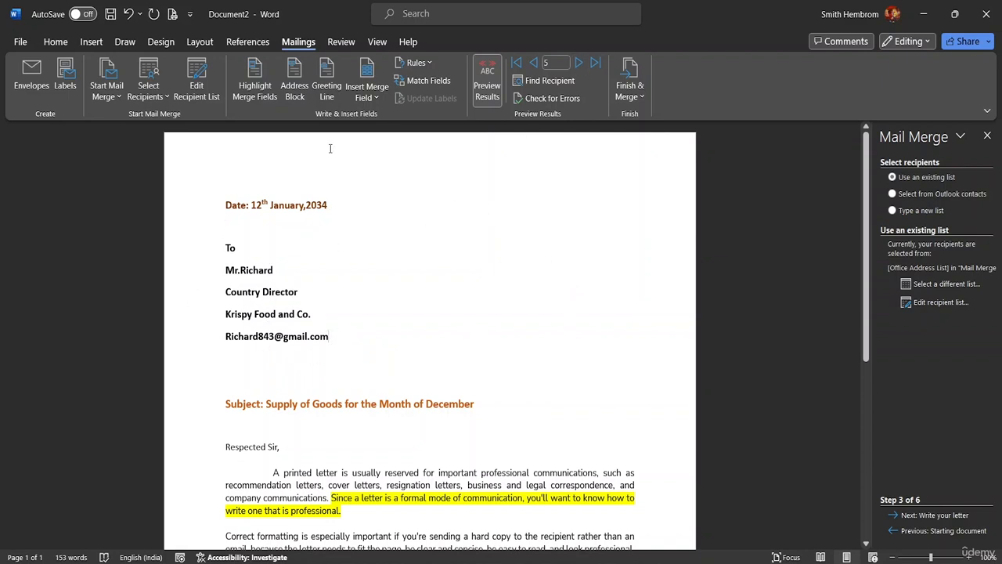
{"action": "left_click", "coordinate": [485, 73]}
{"action": "left_click", "coordinate": [487, 87]}
Step: Jump to record 1 by entering its record number
{"action": "left_click", "coordinate": [550, 63]}
{"action": "key", "text": "BackSpace"}
{"action": "type", "text": "13"}
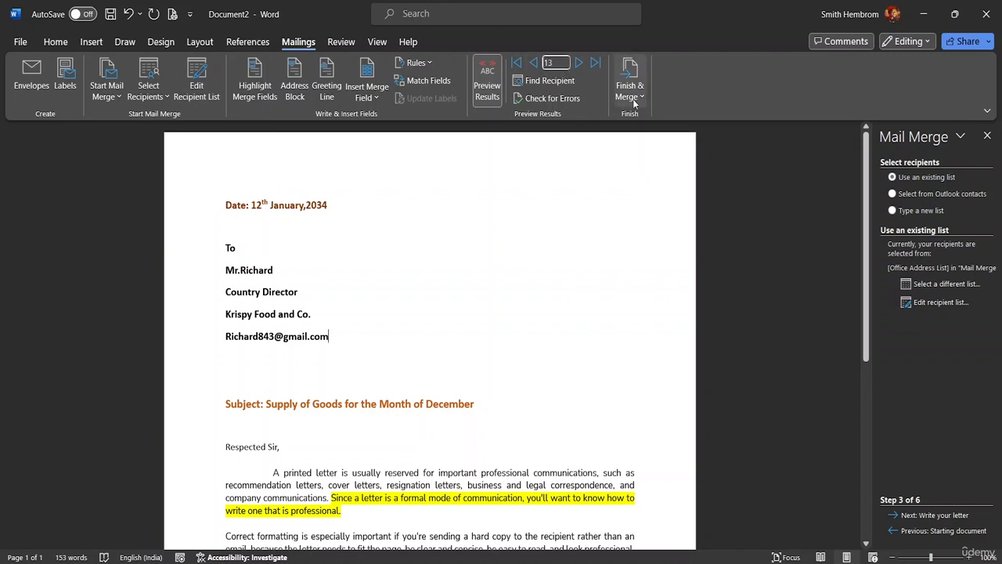
{"action": "key", "text": "BackSpace"}
{"action": "key", "text": "Return"}
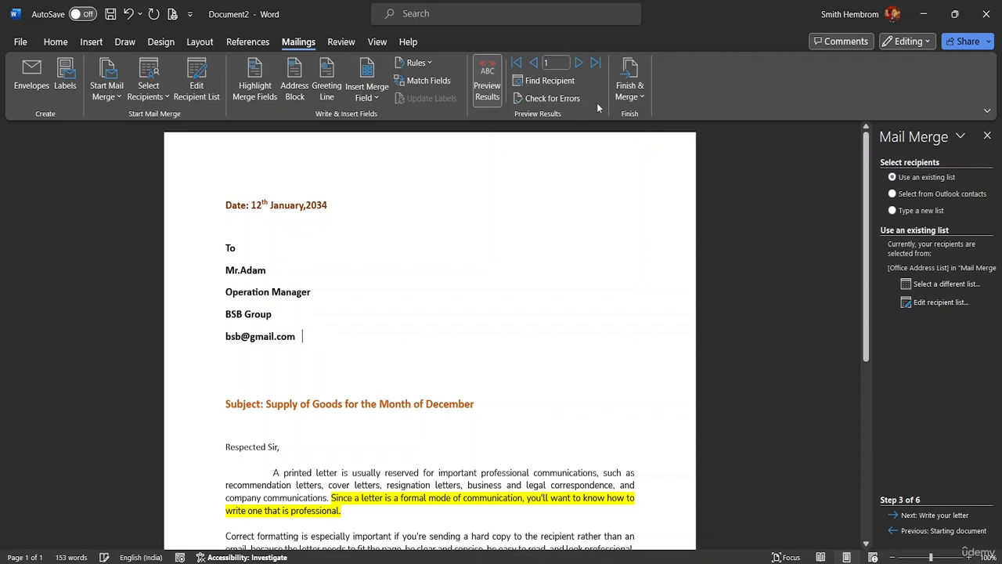
Step: Retype the salutation as 'Dear', insert the Name merge field after it, and turn preview off
{"action": "scroll", "coordinate": [344, 332], "scroll_direction": "down", "scroll_amount": 3}
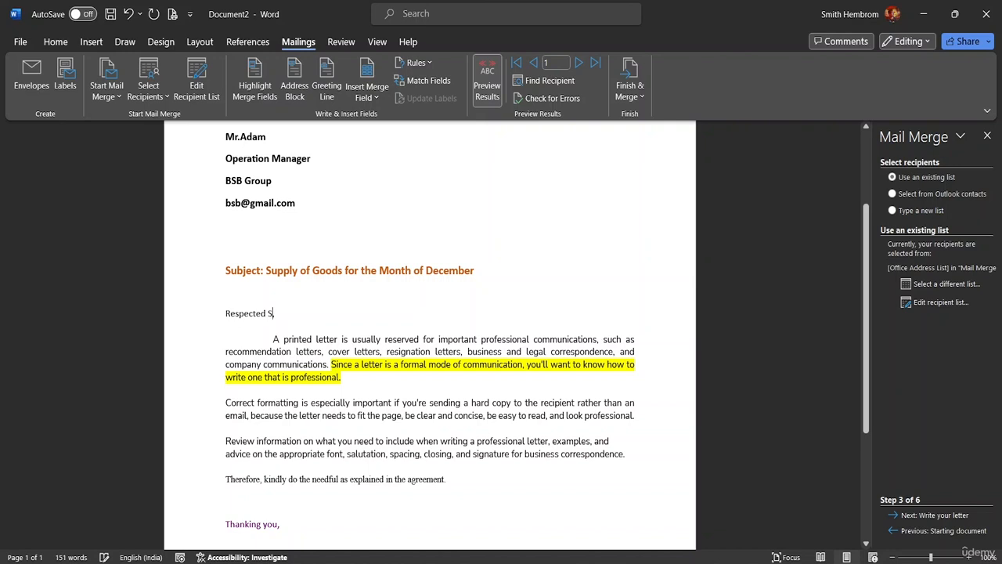
{"action": "key", "text": "BackSpace"}
{"action": "key", "text": "BackSpace"}
{"action": "key", "text": "BackSpace"}
{"action": "key", "text": "BackSpace"}
{"action": "key", "text": "BackSpace"}
{"action": "key", "text": "BackSpace"}
{"action": "key", "text": "BackSpace"}
{"action": "key", "text": "BackSpace"}
{"action": "key", "text": "BackSpace"}
{"action": "key", "text": "BackSpace"}
{"action": "key", "text": "BackSpace"}
{"action": "key", "text": "BackSpace"}
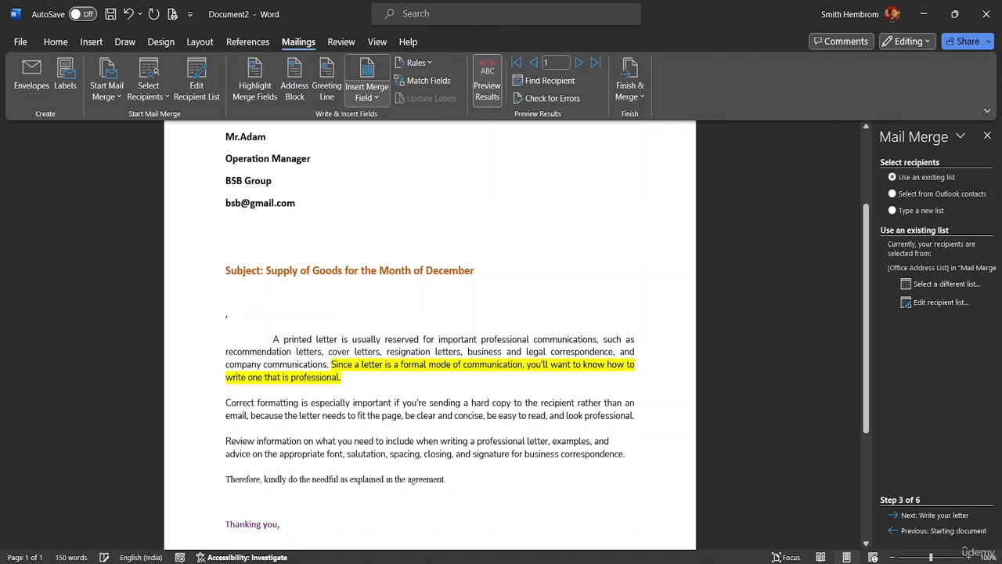
{"action": "type", "text": "Dear"}
{"action": "key", "text": "BackSpace"}
{"action": "type", "text": "ar"}
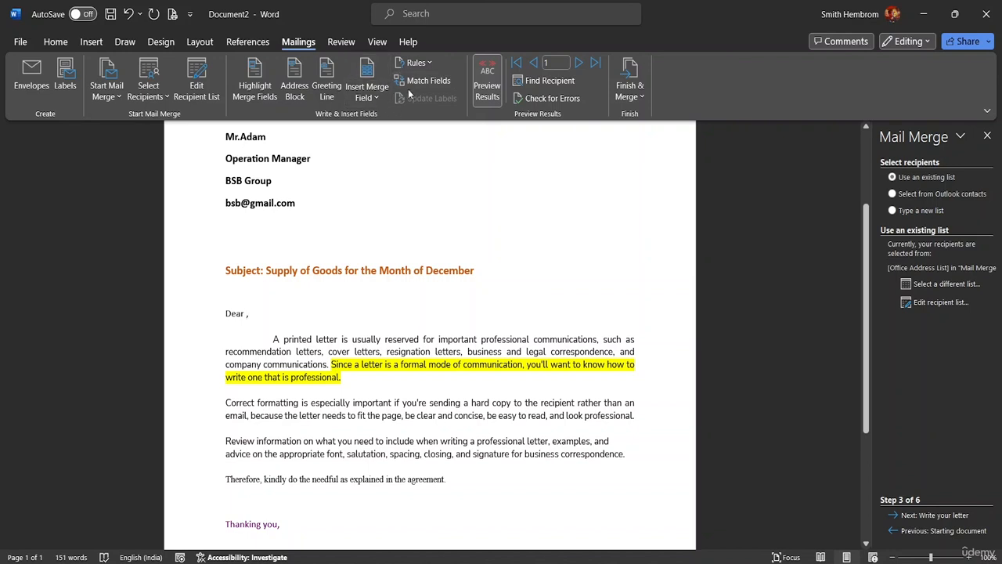
{"action": "left_click", "coordinate": [379, 96]}
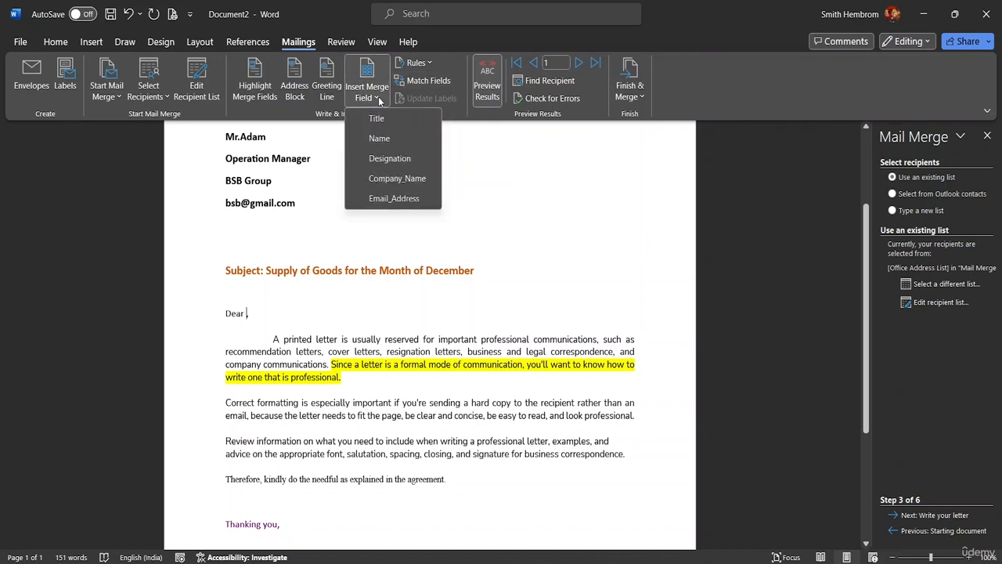
{"action": "left_click", "coordinate": [385, 139]}
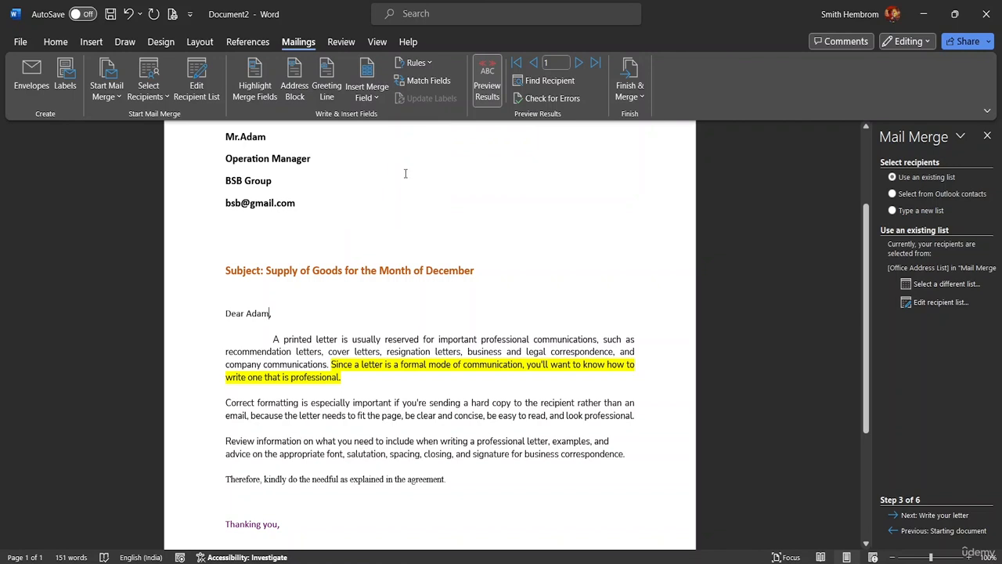
{"action": "left_click", "coordinate": [487, 86]}
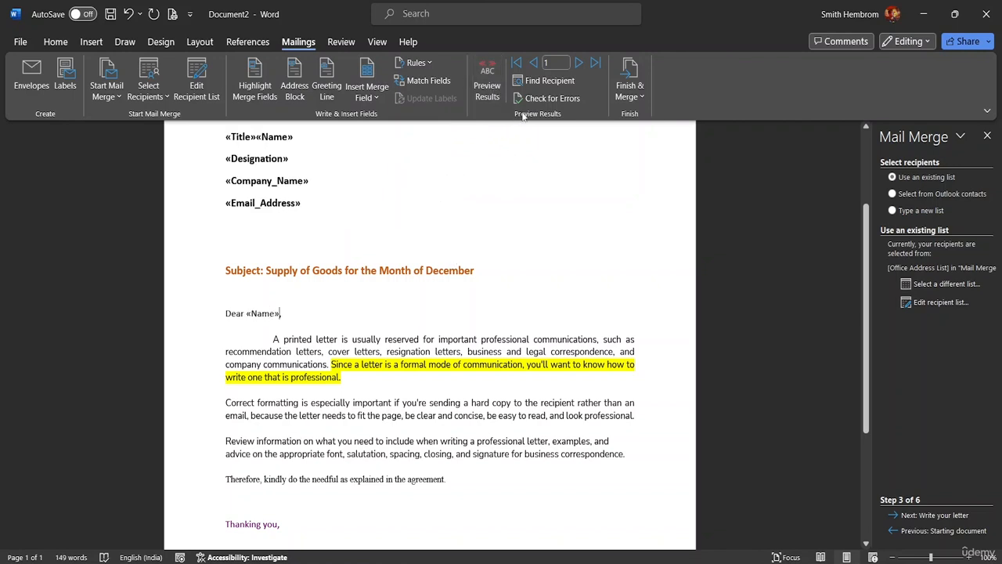
Step: Preview the merged letters for records 2 through 5, then return to record 1
{"action": "left_click", "coordinate": [490, 94]}
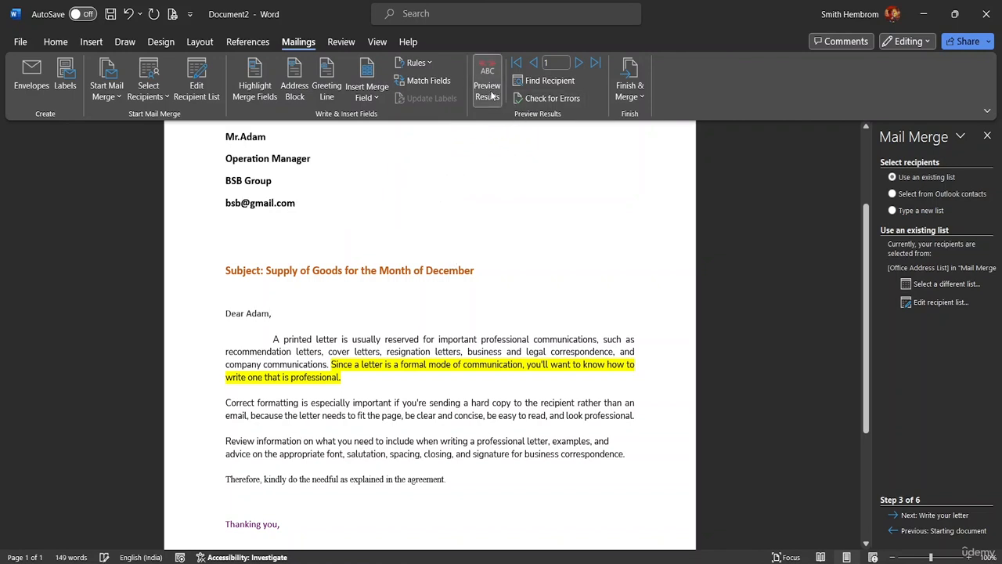
{"action": "left_click", "coordinate": [581, 66]}
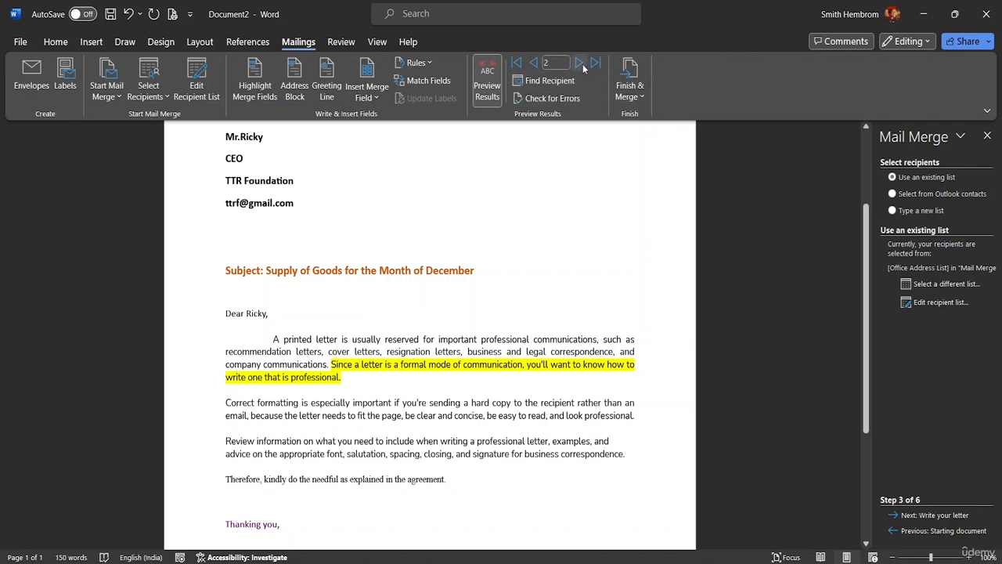
{"action": "left_click", "coordinate": [581, 66]}
{"action": "left_click", "coordinate": [579, 63]}
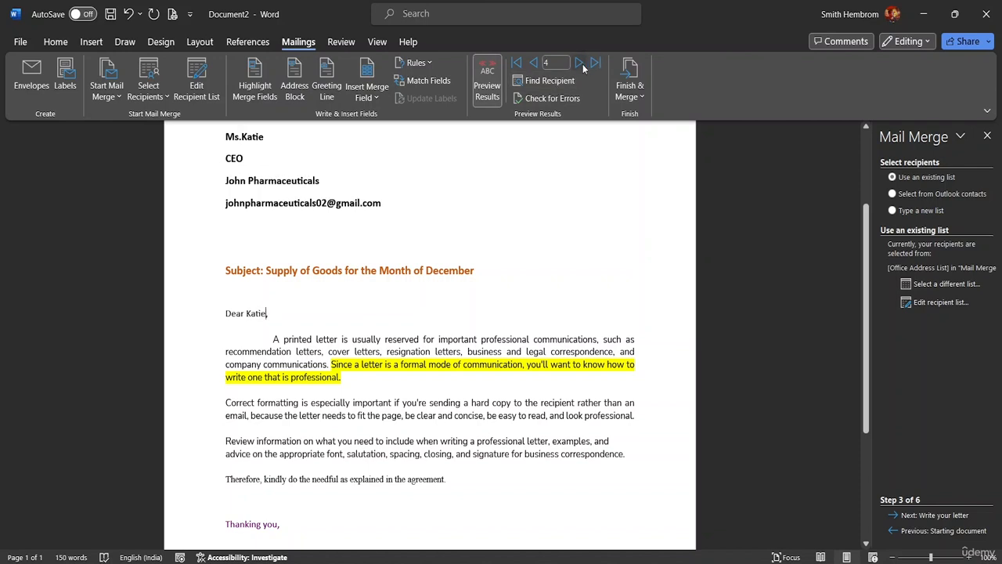
{"action": "left_click", "coordinate": [532, 64]}
{"action": "left_click", "coordinate": [533, 64]}
{"action": "left_click", "coordinate": [533, 64]}
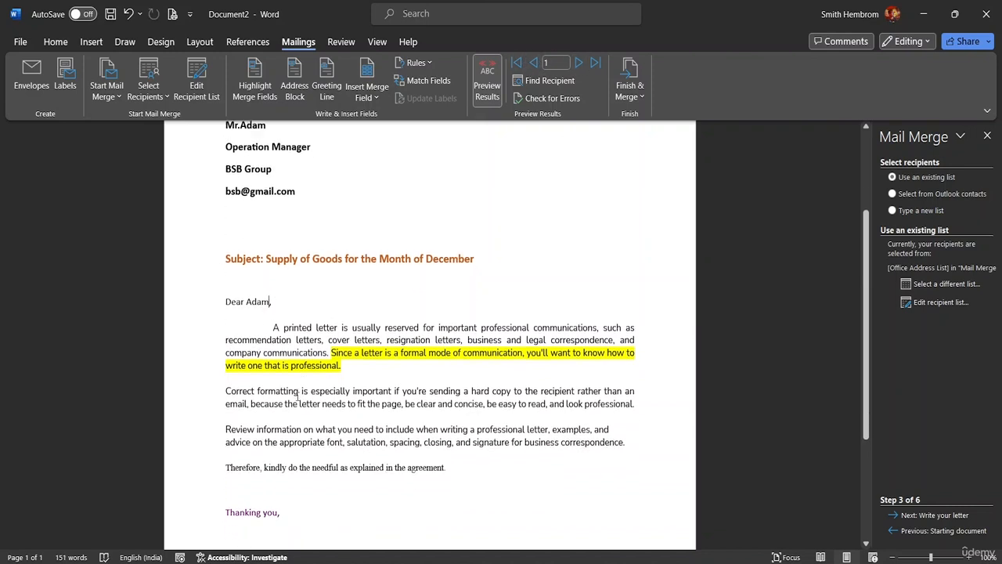
{"action": "scroll", "coordinate": [311, 436], "scroll_direction": "down", "scroll_amount": 5}
{"action": "scroll", "coordinate": [313, 436], "scroll_direction": "up", "scroll_amount": 8}
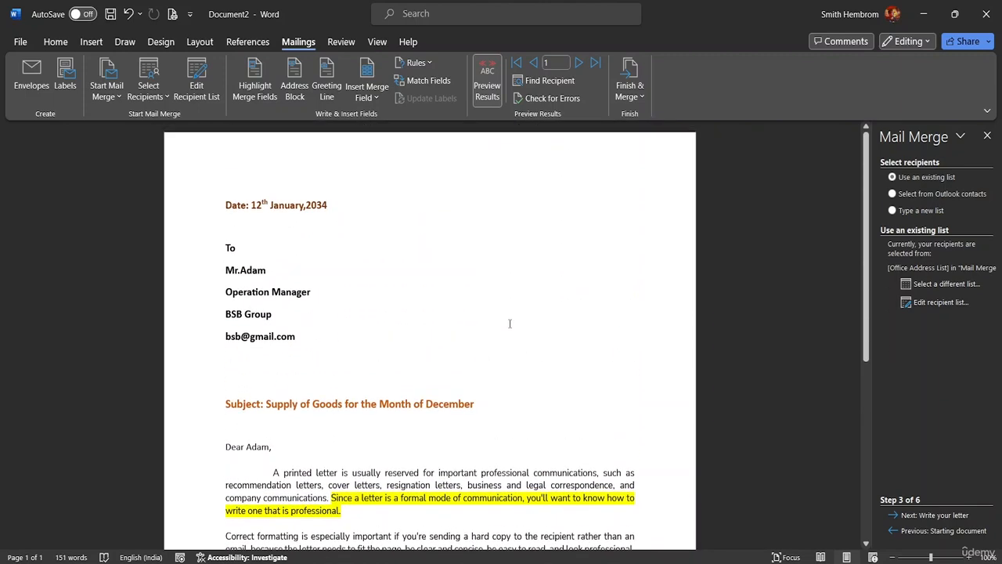
Step: Open and close the Rules list and the Find Recipient search without changes
{"action": "left_click", "coordinate": [421, 68]}
{"action": "left_click", "coordinate": [427, 65]}
{"action": "left_click", "coordinate": [535, 80]}
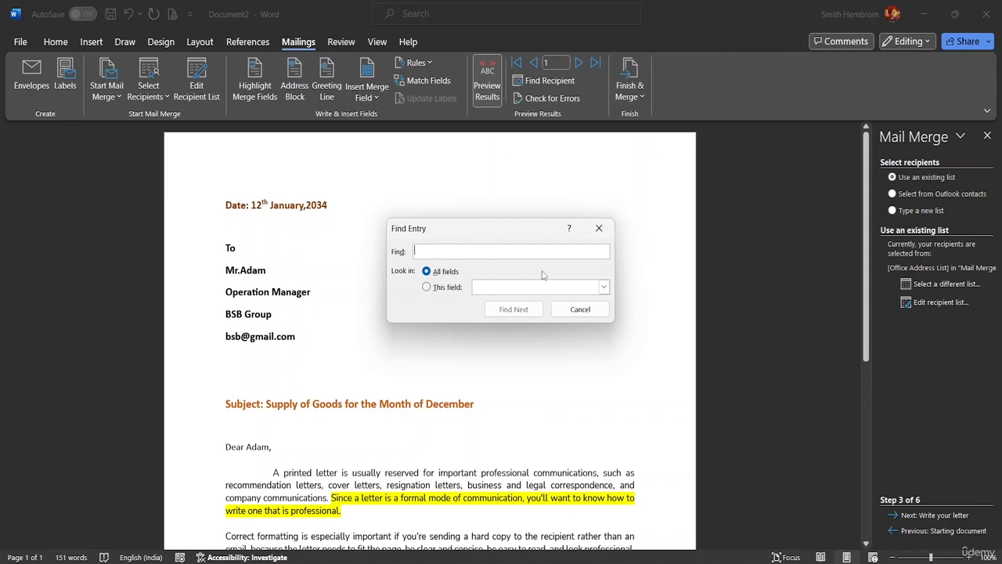
{"action": "left_click", "coordinate": [599, 227]}
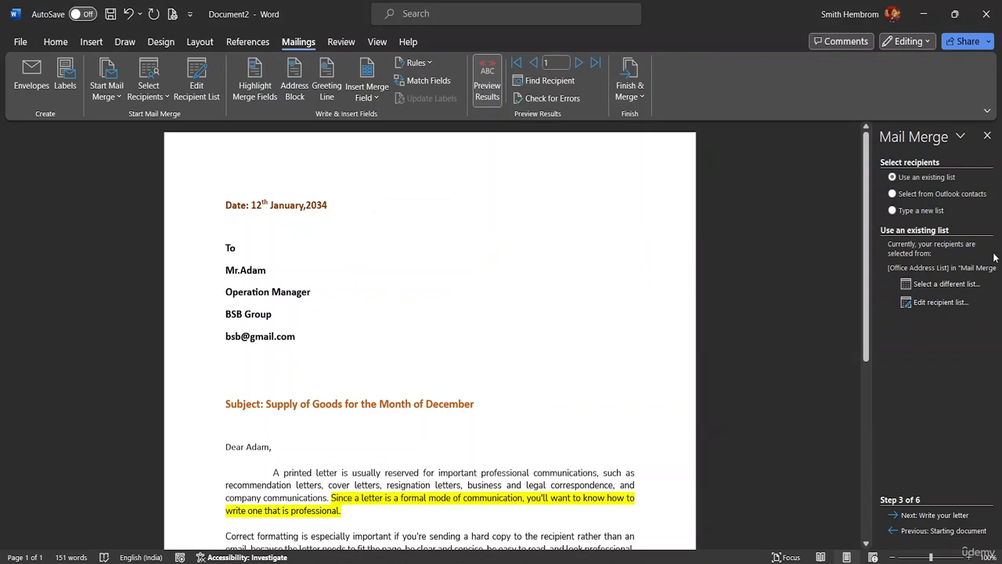
Step: Choose Edit Individual Documents and set the merge range to start From record 2
{"action": "left_click", "coordinate": [635, 98]}
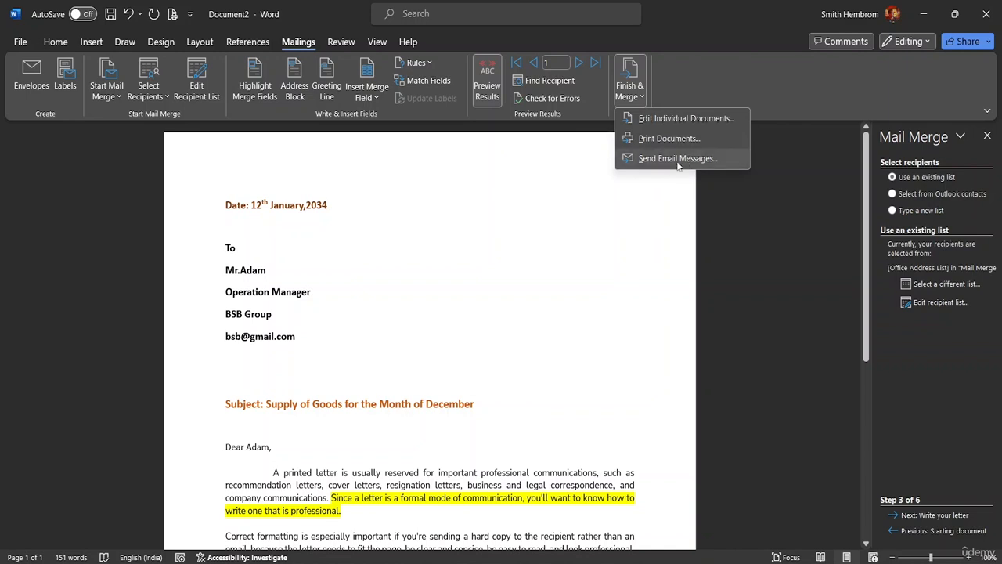
{"action": "left_click", "coordinate": [690, 118]}
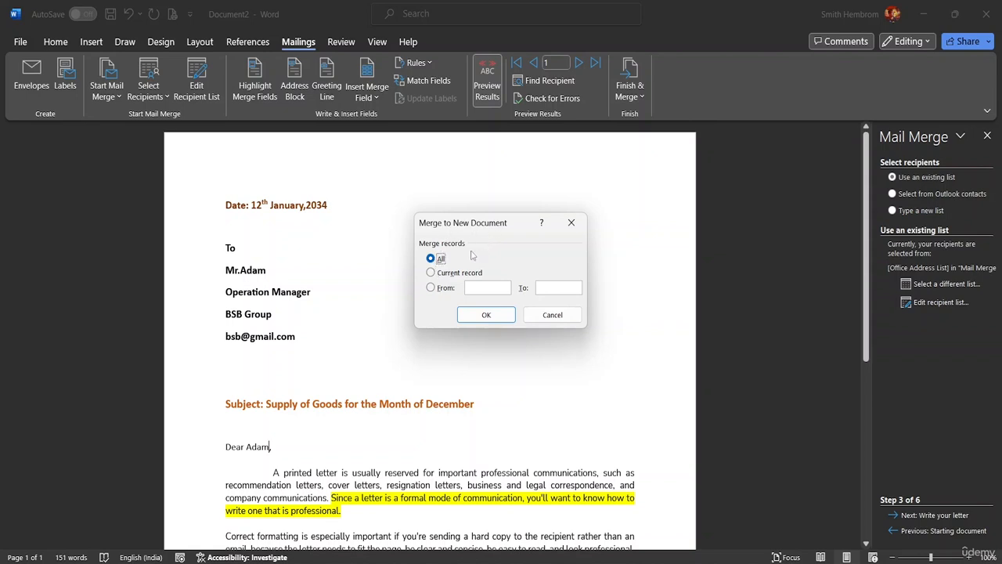
{"action": "left_click", "coordinate": [431, 288]}
{"action": "type", "text": "2"}
Step: Merge all records into the new Letters1 document and scroll through the letters
{"action": "left_click", "coordinate": [433, 260]}
{"action": "left_click", "coordinate": [489, 312]}
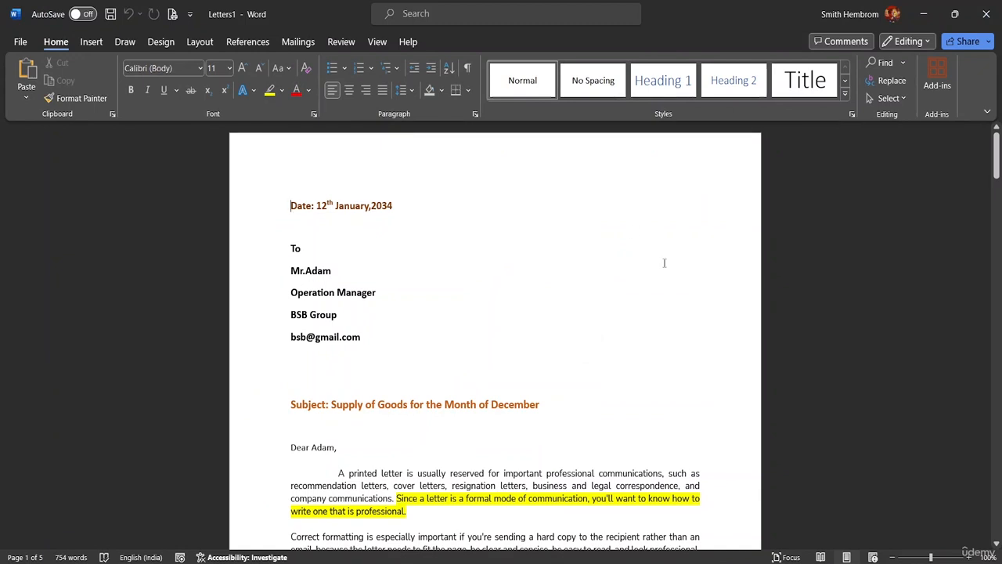
{"action": "mouse_move", "coordinate": [733, 559]}
{"action": "left_click_drag", "start_coordinate": [997, 160], "coordinate": [984, 64]}
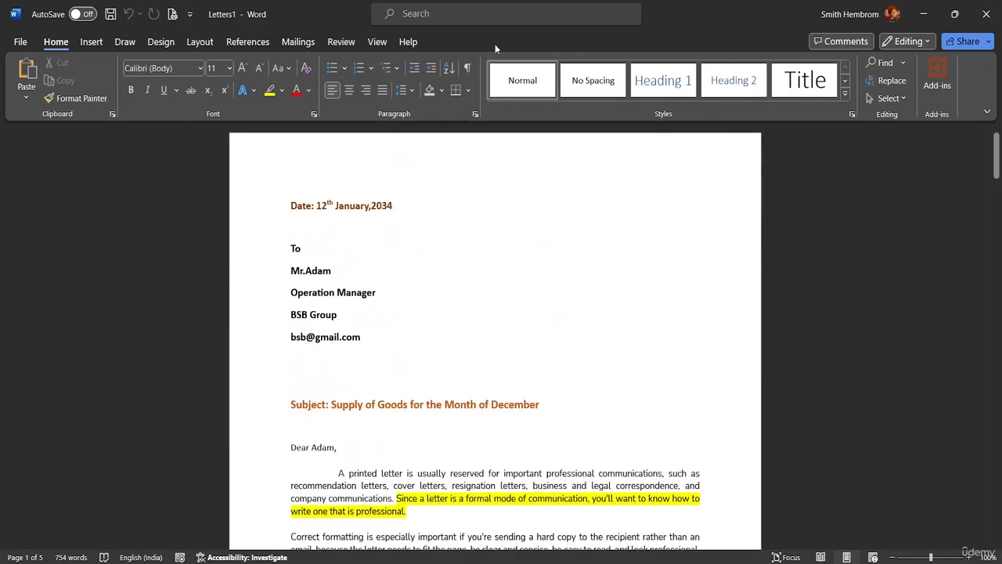
{"action": "left_click", "coordinate": [292, 44]}
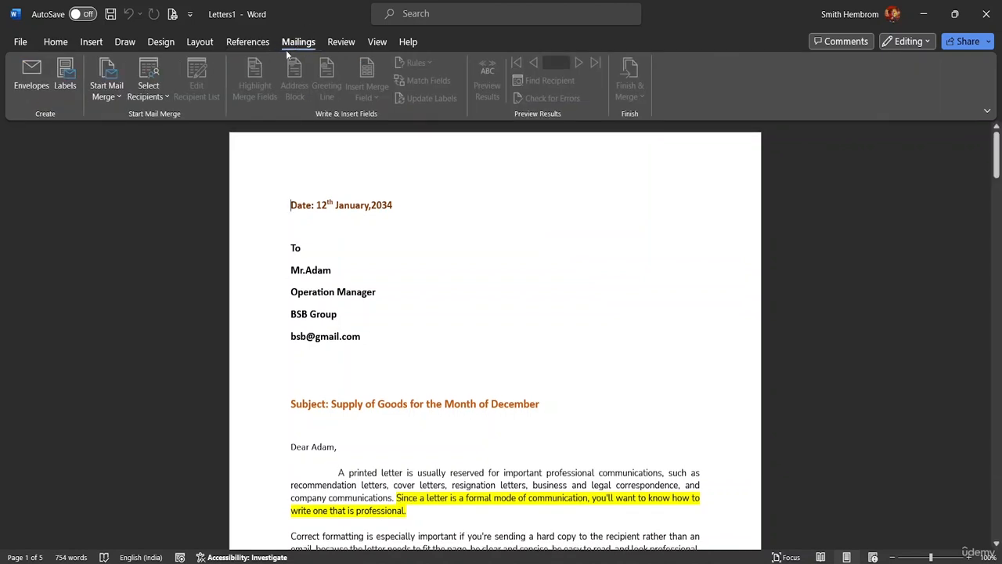
Step: Attach Mail Merge List.mdb from the MS Word Advanced Resource File folder as the recipient list
{"action": "left_click", "coordinate": [163, 97]}
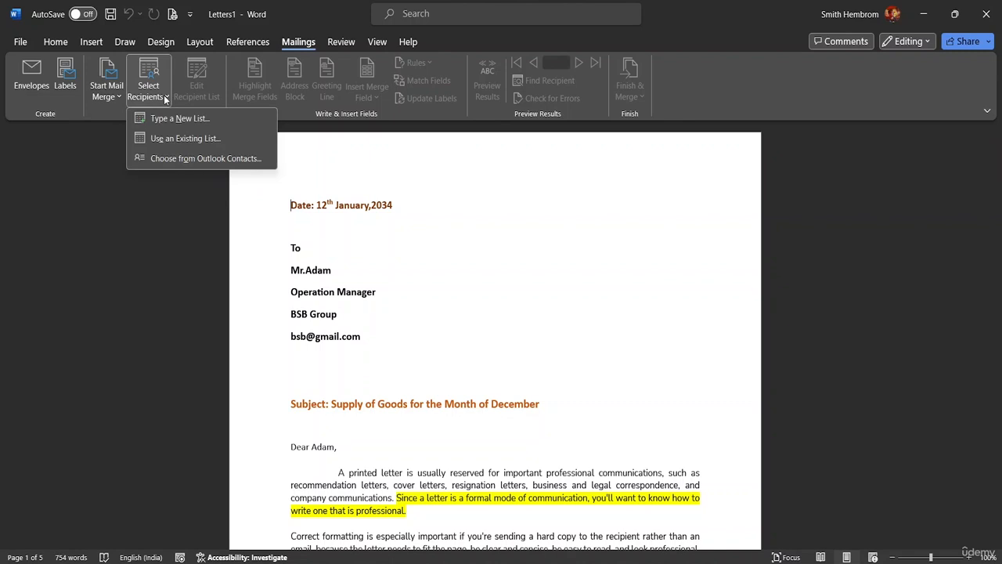
{"action": "left_click", "coordinate": [205, 139]}
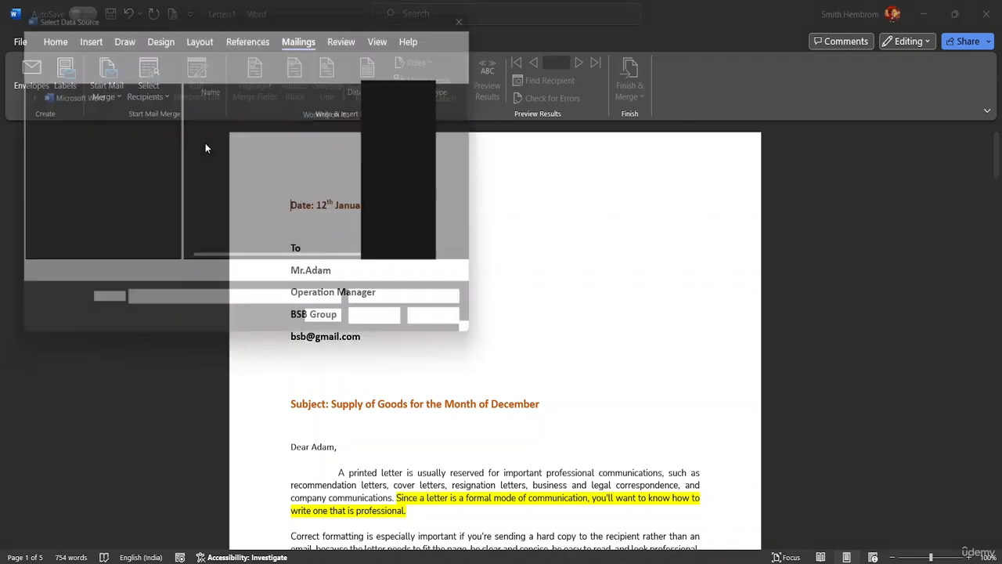
{"action": "scroll", "coordinate": [97, 197], "scroll_direction": "down", "scroll_amount": 1}
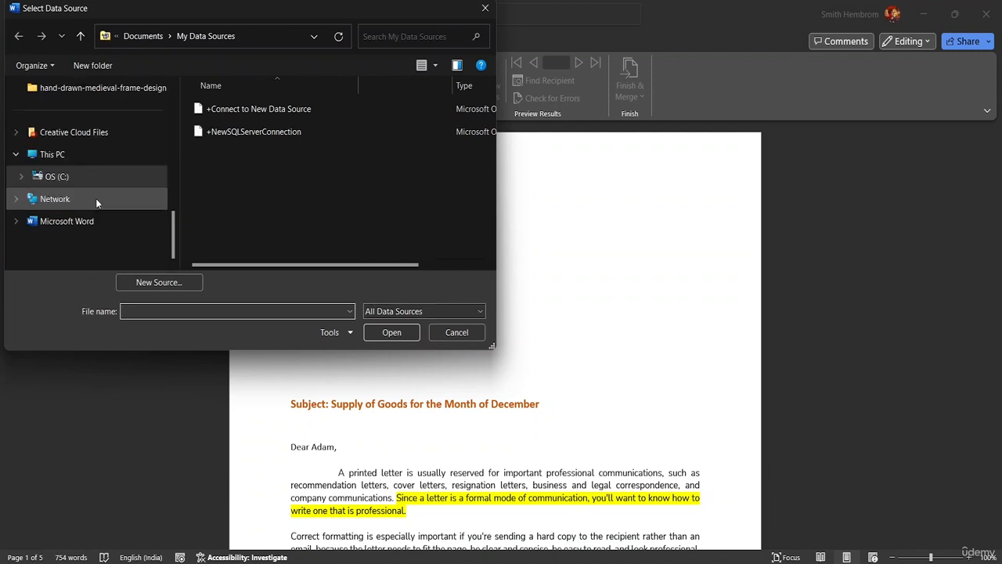
{"action": "scroll", "coordinate": [90, 176], "scroll_direction": "up", "scroll_amount": 3}
{"action": "scroll", "coordinate": [88, 202], "scroll_direction": "down", "scroll_amount": 1}
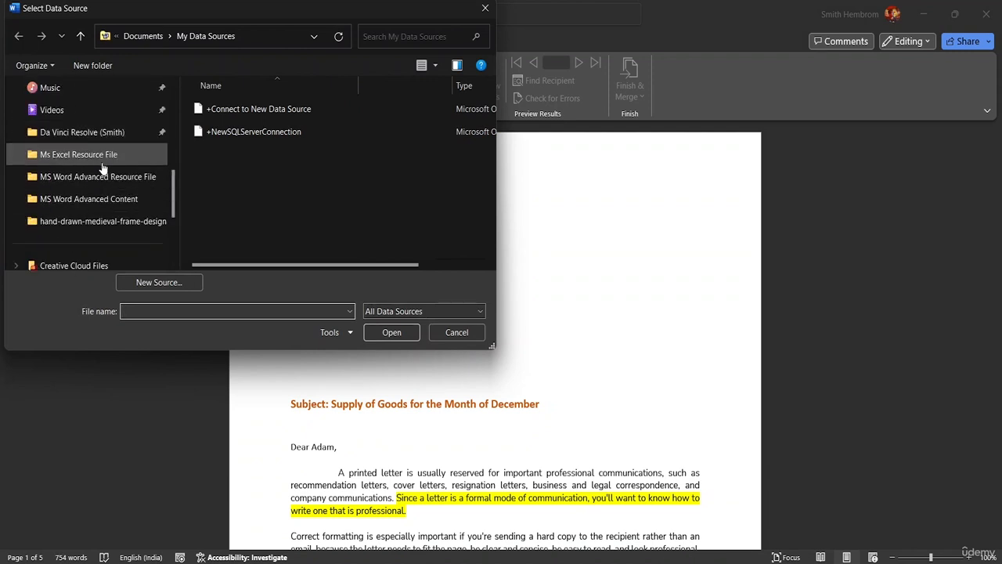
{"action": "left_click", "coordinate": [105, 177]}
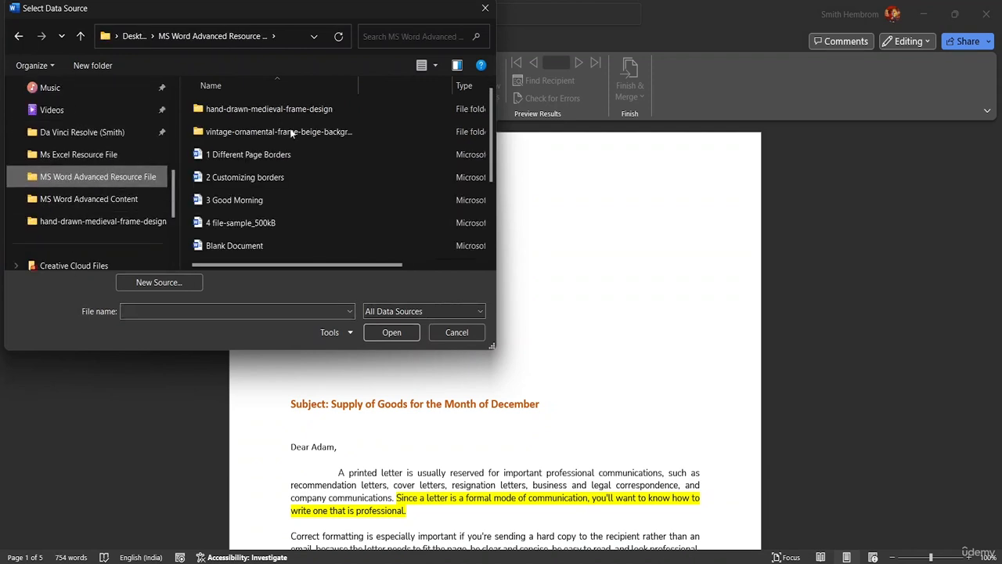
{"action": "scroll", "coordinate": [290, 153], "scroll_direction": "down", "scroll_amount": 2}
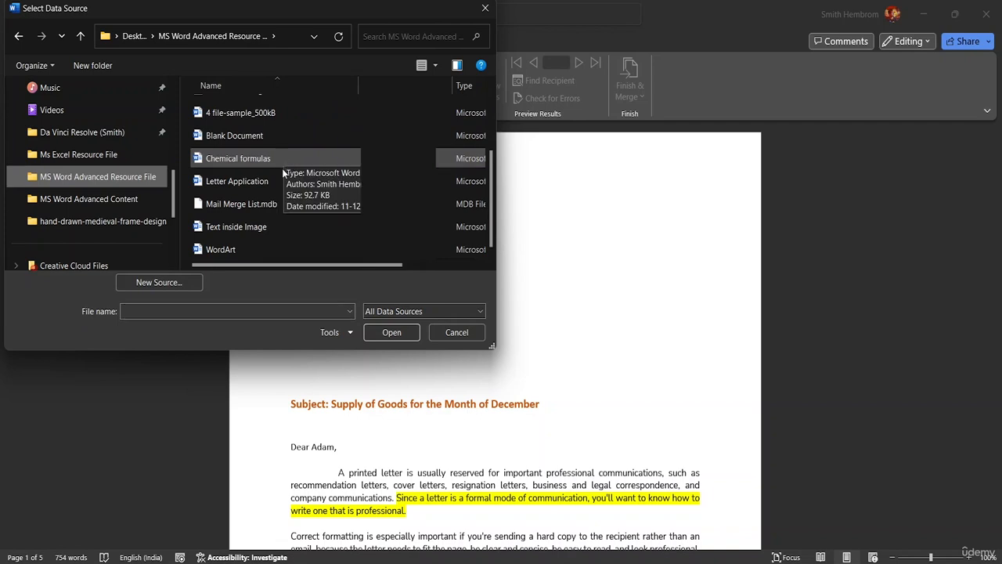
{"action": "left_click", "coordinate": [280, 205]}
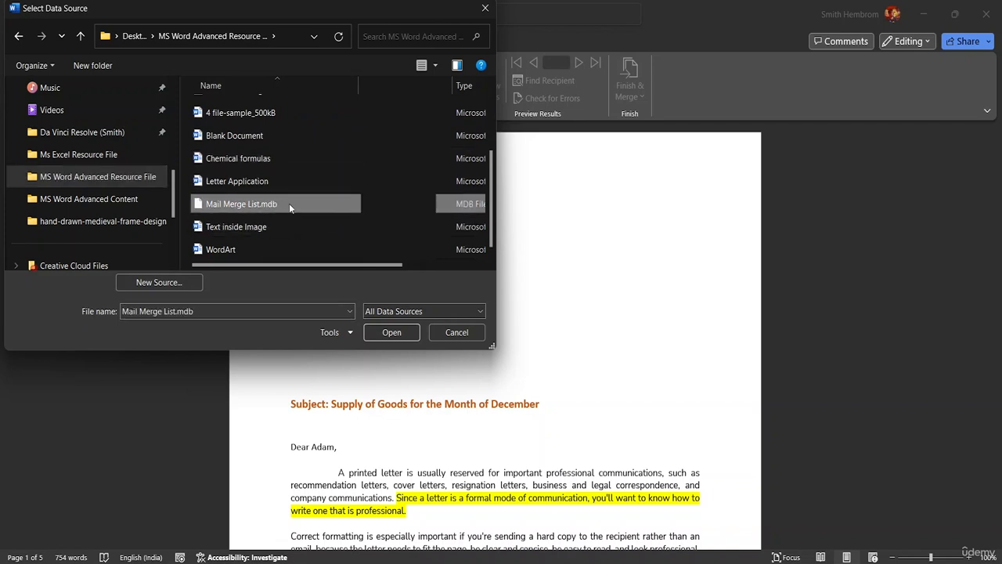
{"action": "left_click", "coordinate": [390, 334]}
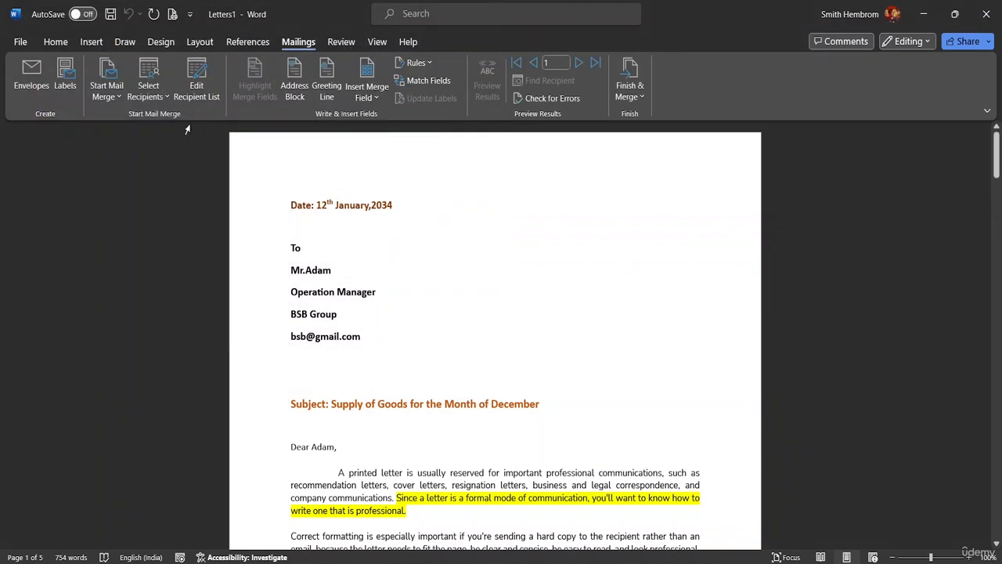
{"action": "left_click", "coordinate": [160, 100]}
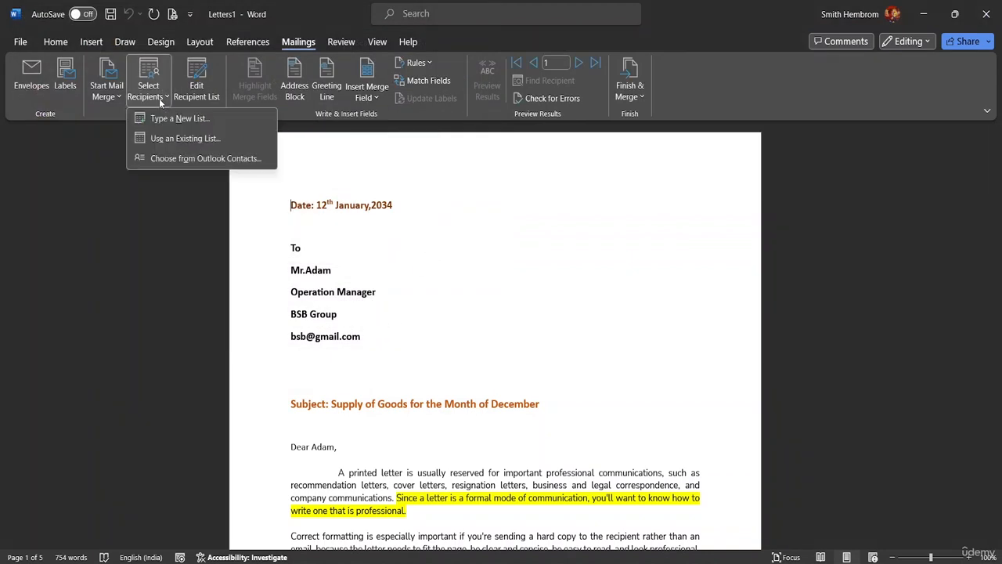
Step: Open Mail Merge Recipients and try editing the data source, dismissing each file-in-use error
{"action": "left_click", "coordinate": [199, 102]}
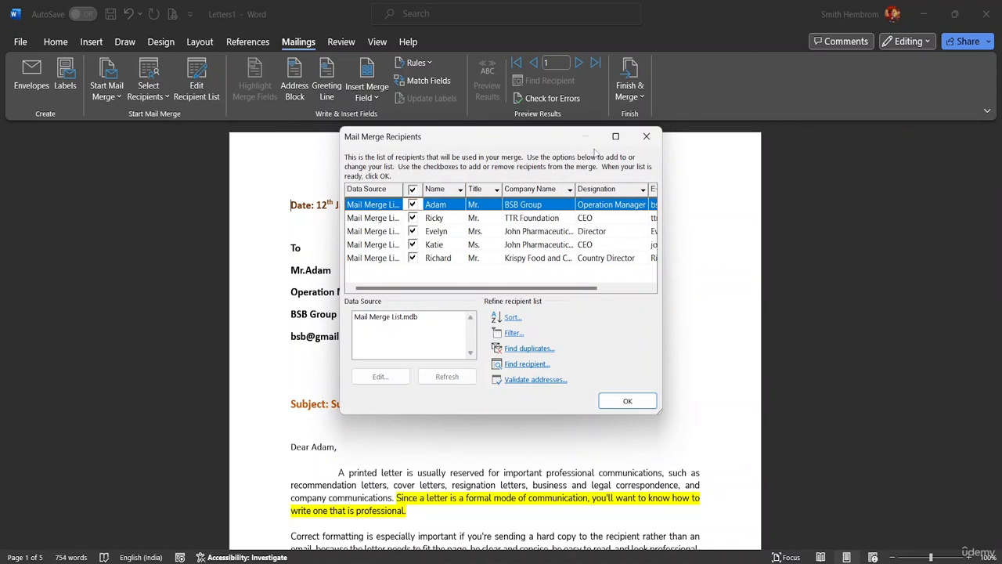
{"action": "left_click", "coordinate": [645, 138]}
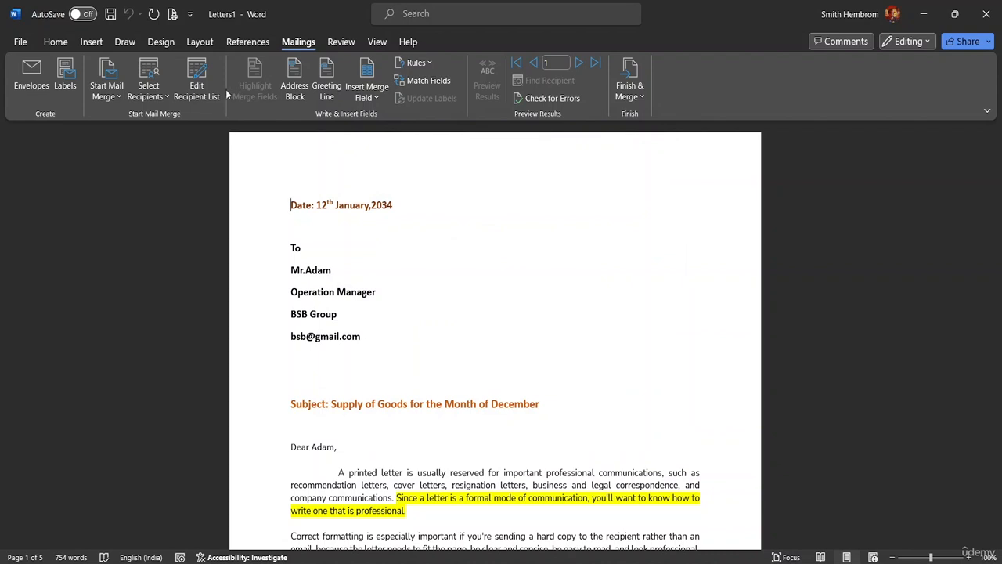
{"action": "left_click", "coordinate": [208, 92]}
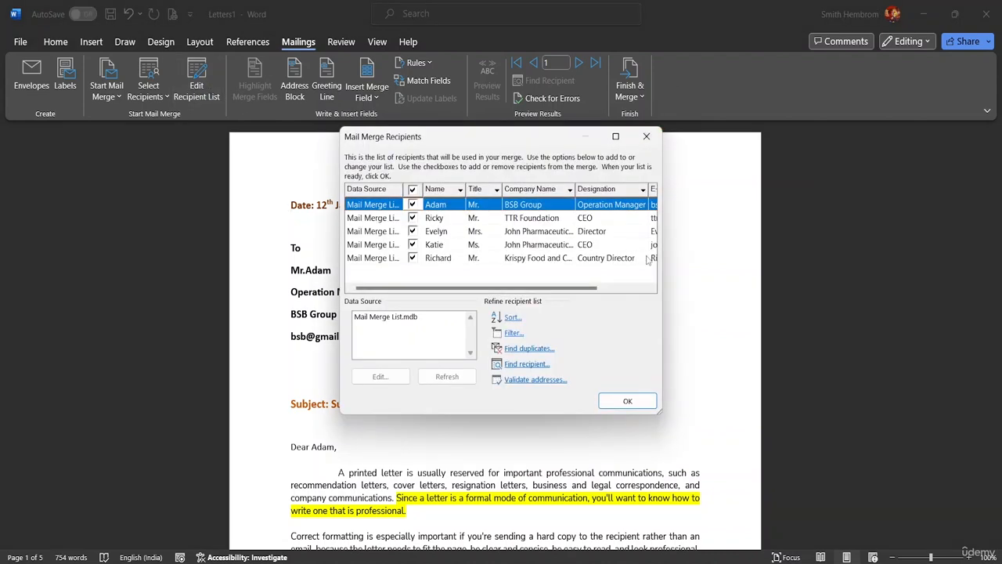
{"action": "mouse_move", "coordinate": [572, 289]}
{"action": "left_mouse_down"}
{"action": "mouse_move", "coordinate": [640, 284]}
{"action": "mouse_move", "coordinate": [565, 286]}
{"action": "left_mouse_up"}
{"action": "left_click", "coordinate": [418, 321]}
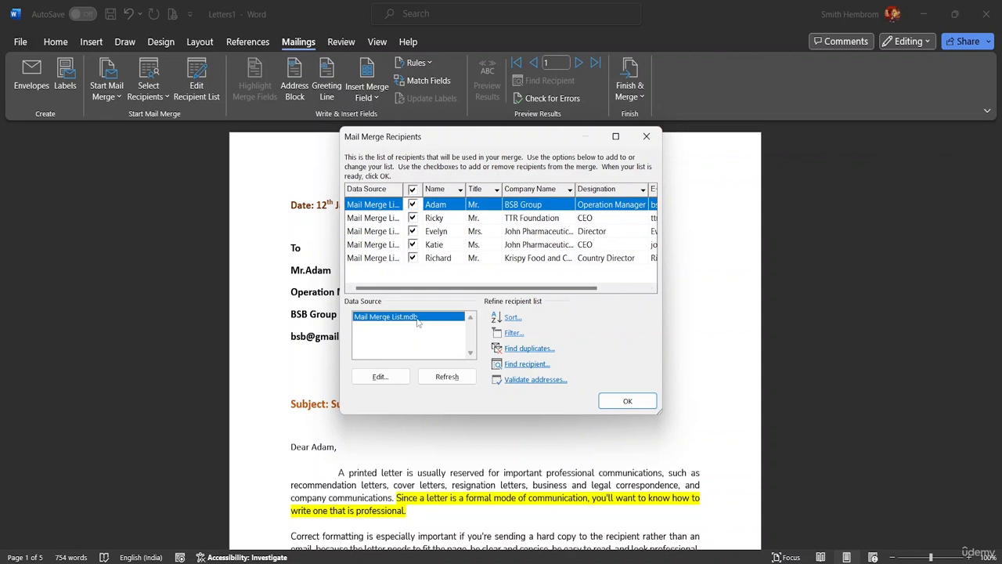
{"action": "left_click", "coordinate": [382, 377]}
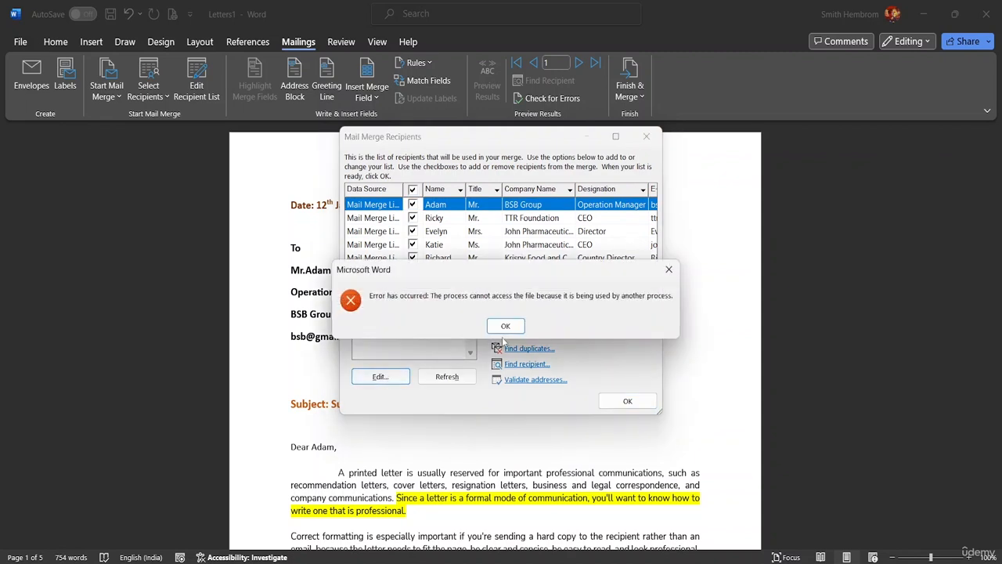
{"action": "left_click", "coordinate": [503, 329]}
{"action": "double_click", "coordinate": [395, 317]}
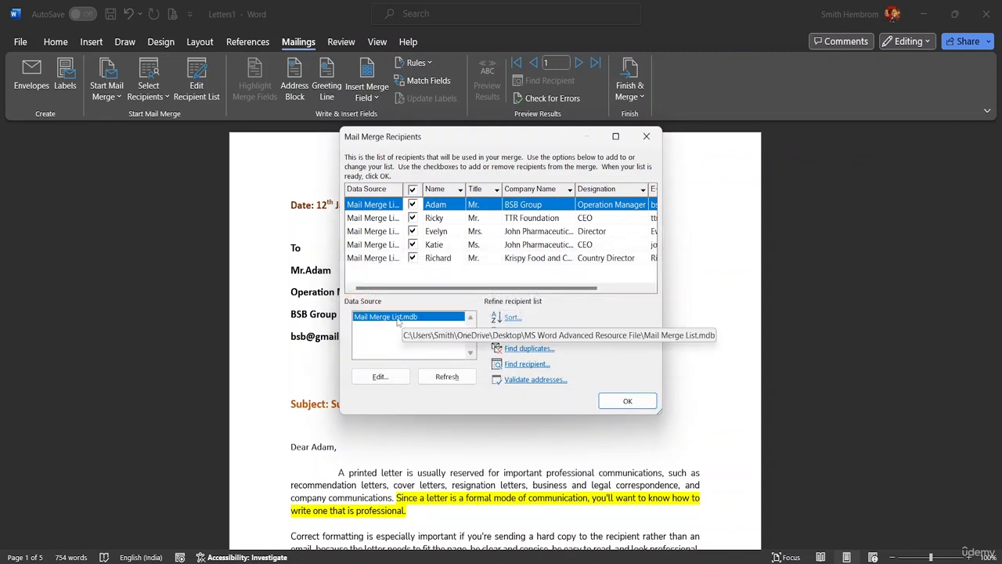
{"action": "left_click", "coordinate": [521, 330]}
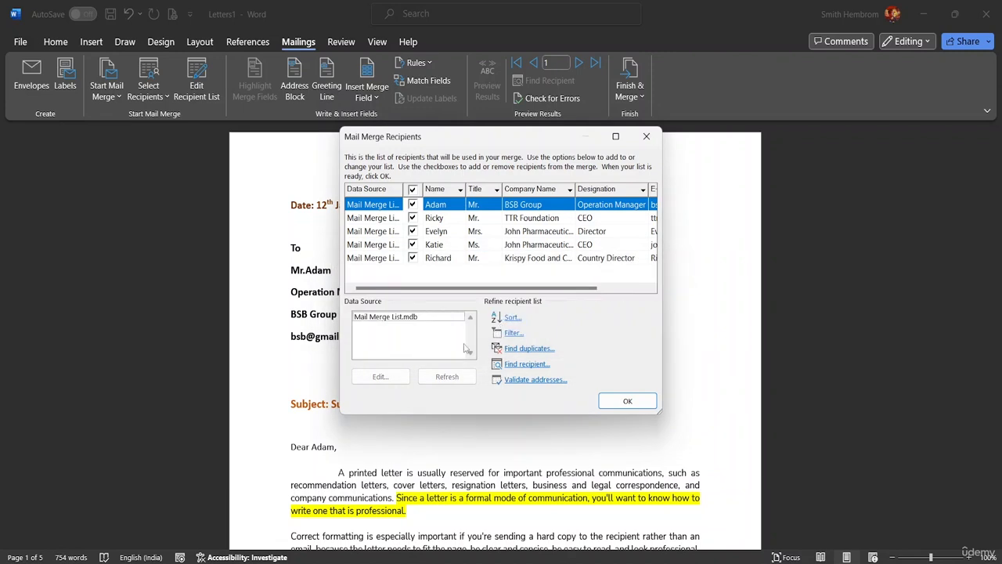
{"action": "left_click", "coordinate": [427, 318]}
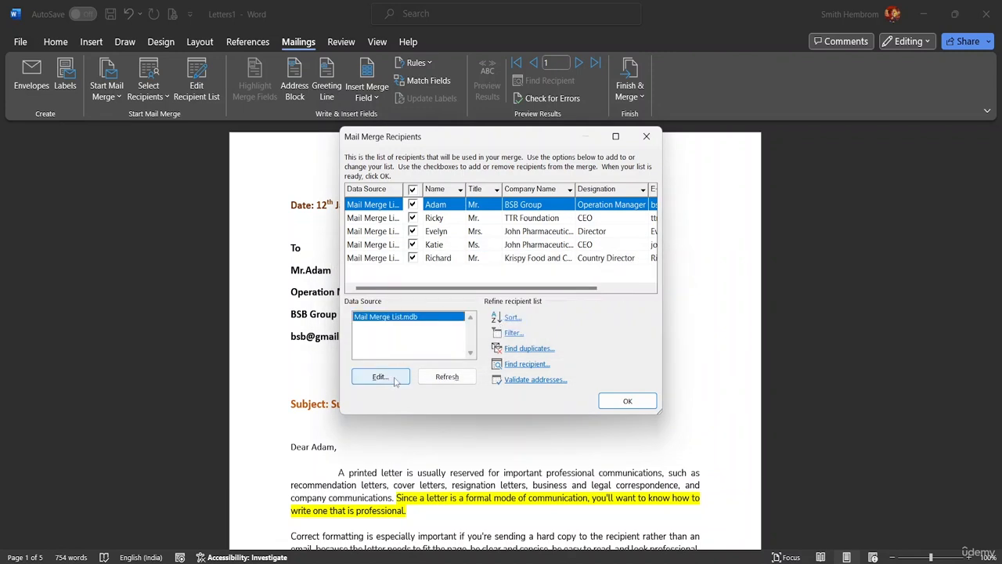
{"action": "left_click", "coordinate": [396, 378]}
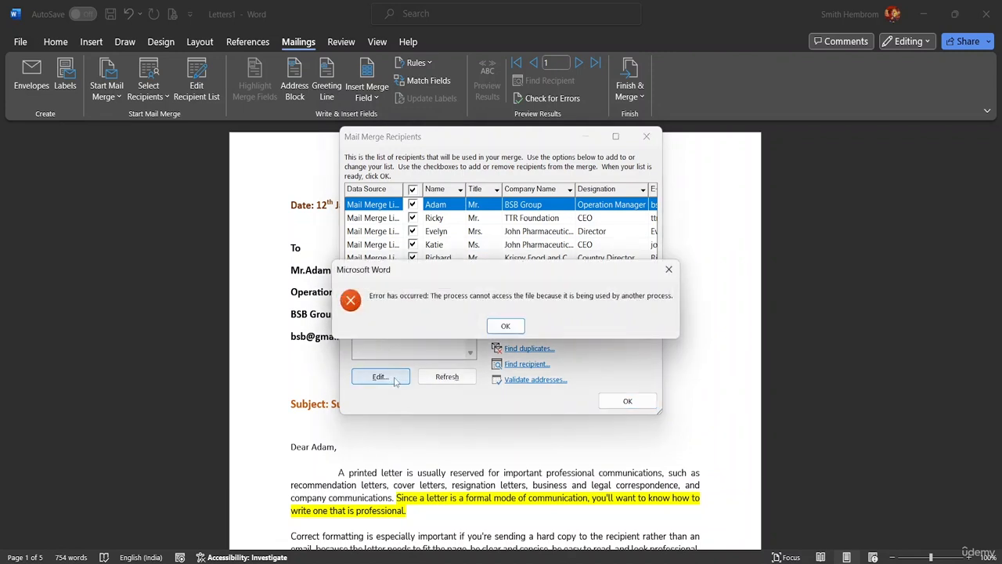
{"action": "left_click", "coordinate": [505, 325]}
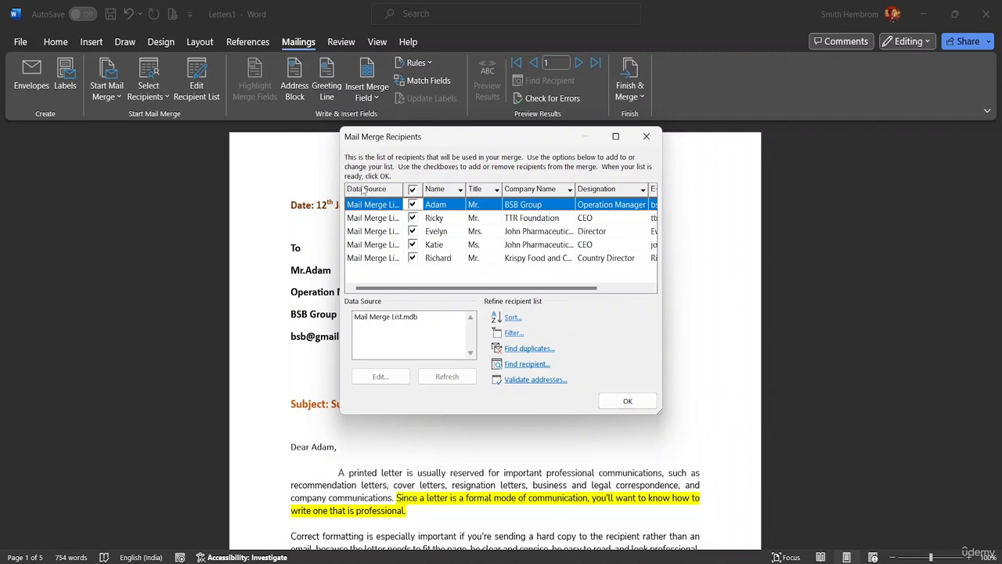
Step: Check the Company Name filter and Filter and Sort settings unchanged, then close the recipient list
{"action": "left_click", "coordinate": [570, 189]}
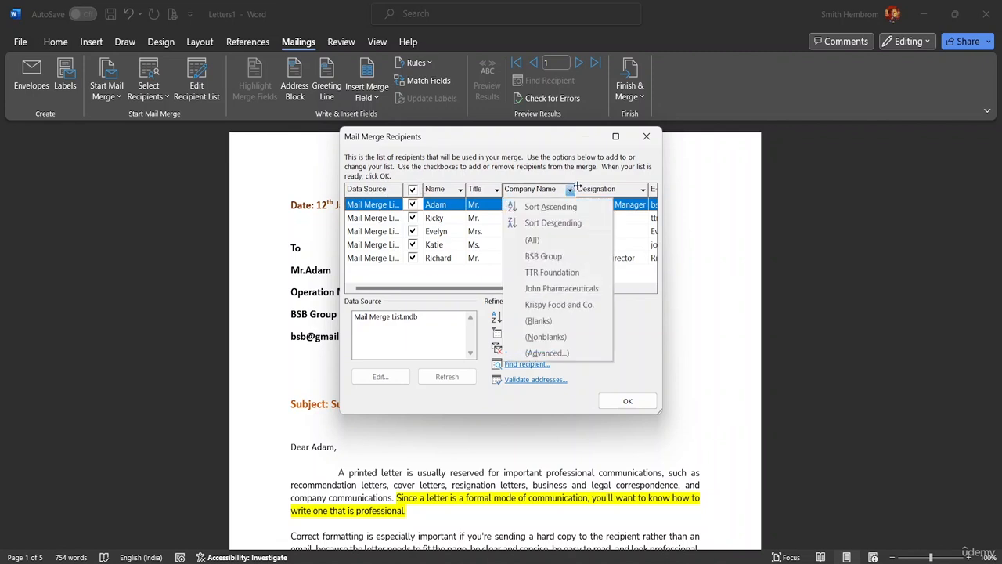
{"action": "left_click", "coordinate": [578, 185]}
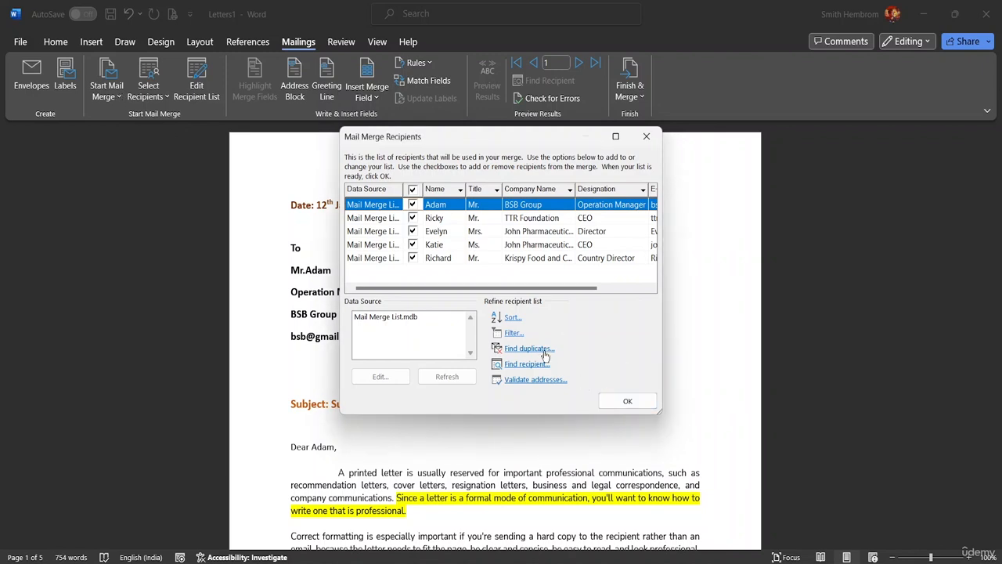
{"action": "left_click", "coordinate": [512, 334]}
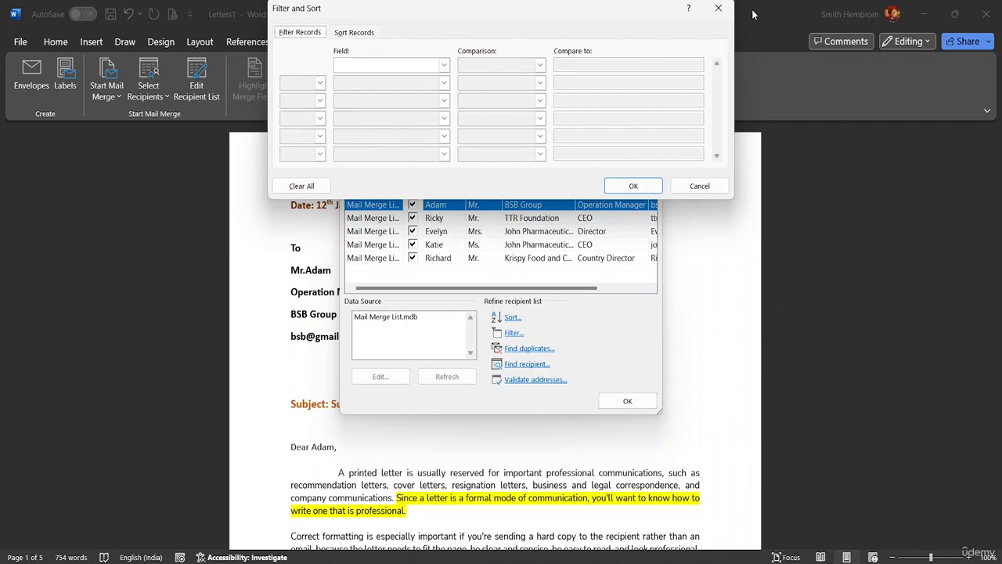
{"action": "left_click", "coordinate": [718, 8]}
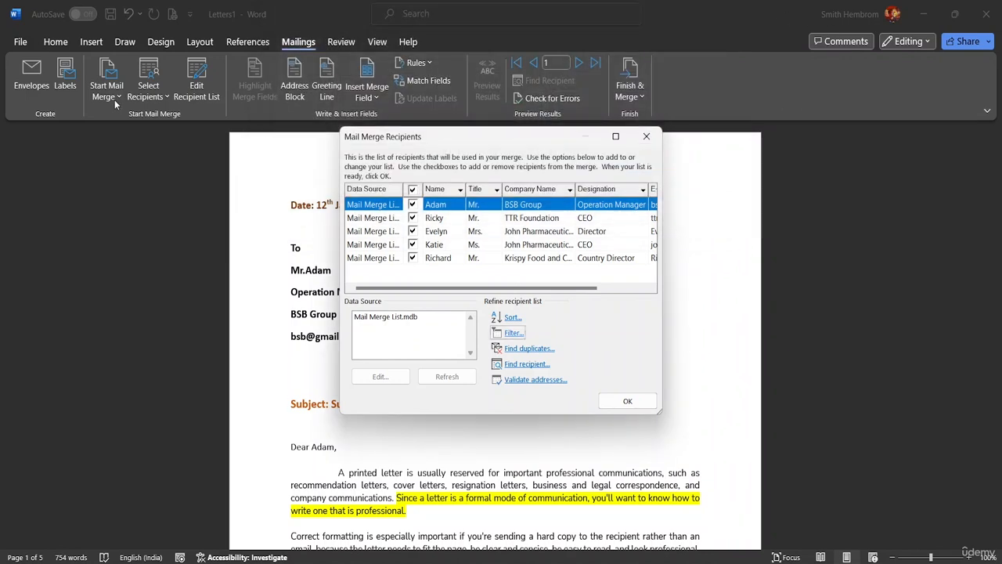
{"action": "left_click", "coordinate": [627, 400]}
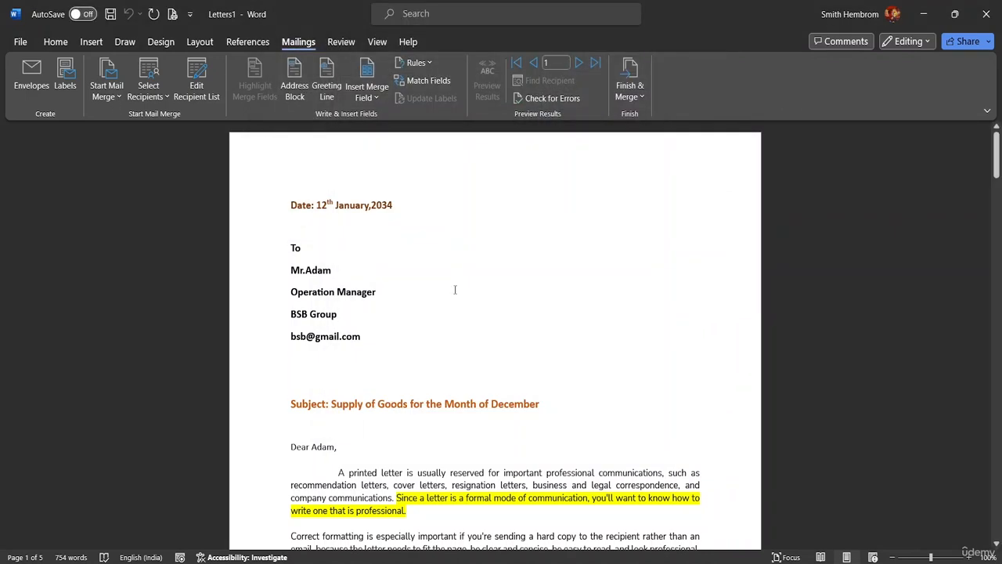
Step: Insert a Greeting Line field in the 'Dear Mr. Randall,' format
{"action": "left_click", "coordinate": [115, 90]}
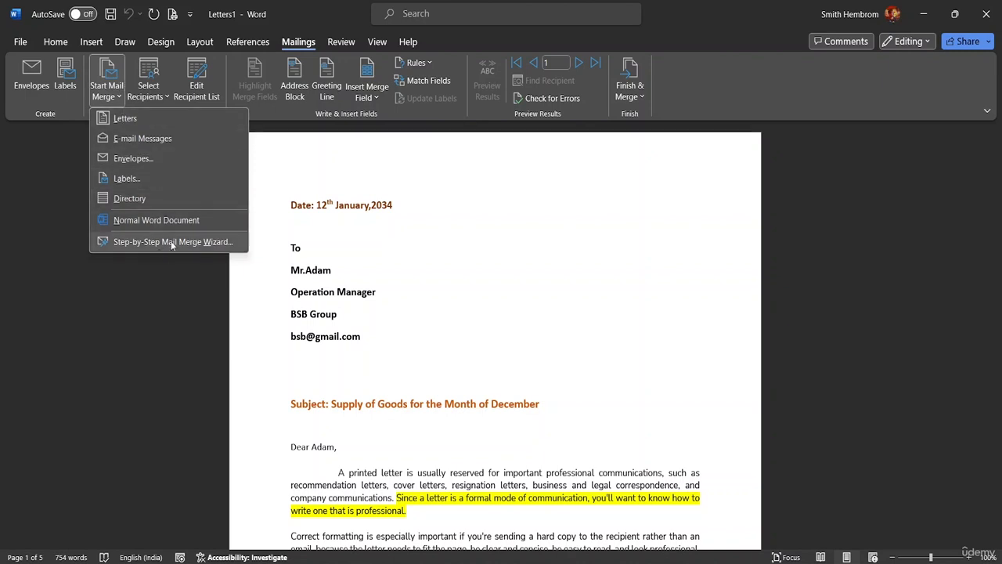
{"action": "left_click", "coordinate": [322, 136]}
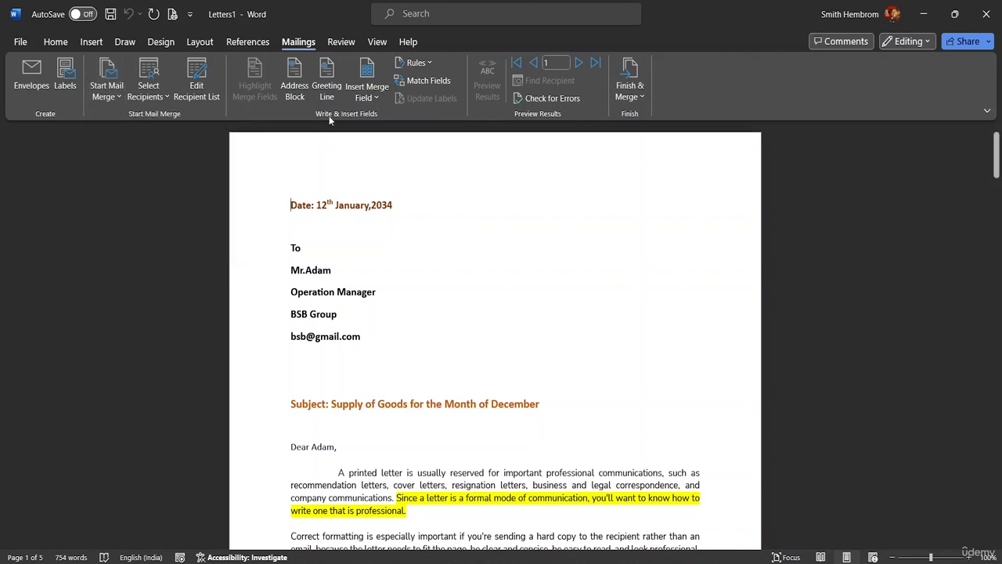
{"action": "left_click", "coordinate": [326, 90]}
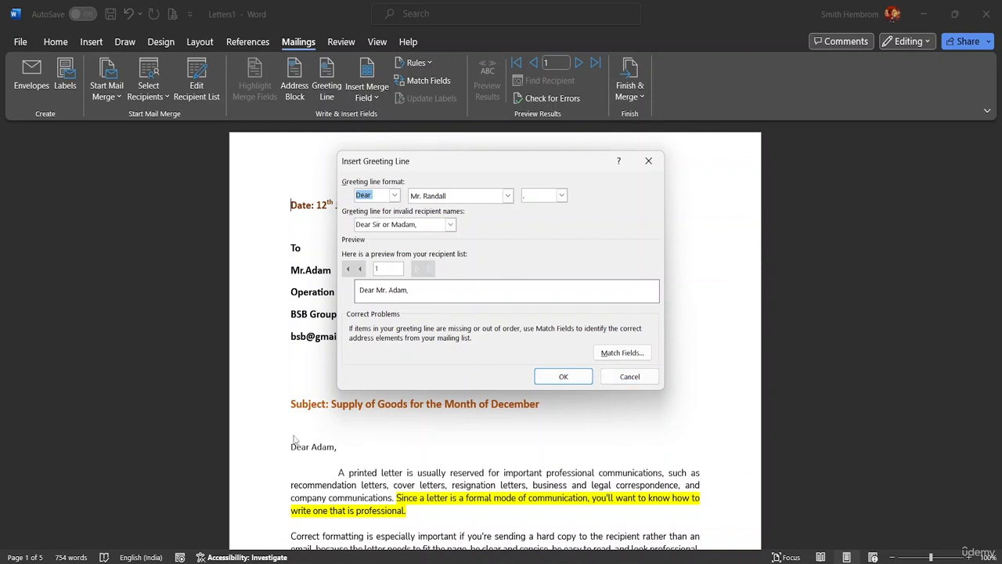
{"action": "left_click", "coordinate": [564, 376]}
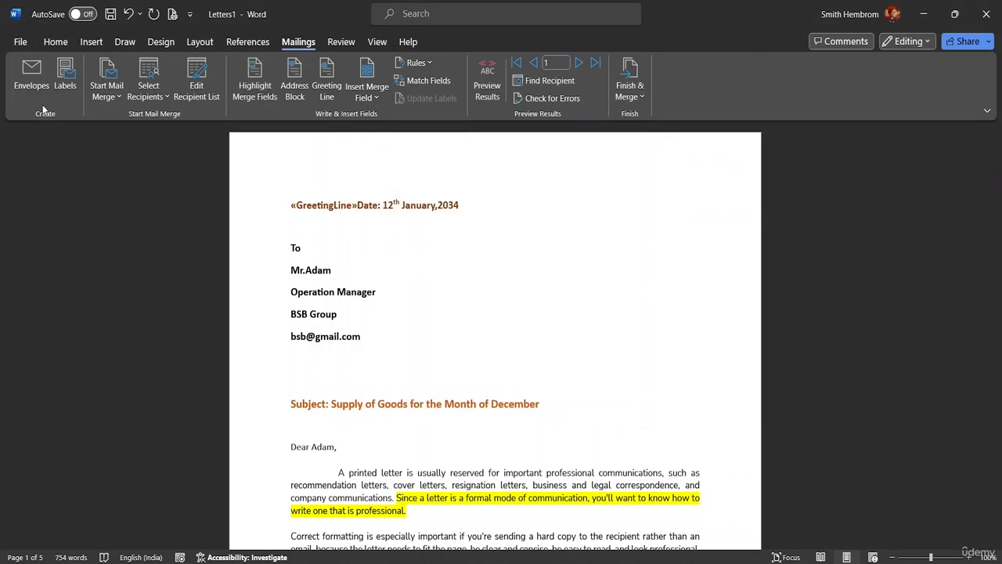
Step: Use Save As to store the letter as 'Mail Merge Class' in MS Word Advanced Resource File
{"action": "left_click", "coordinate": [19, 42]}
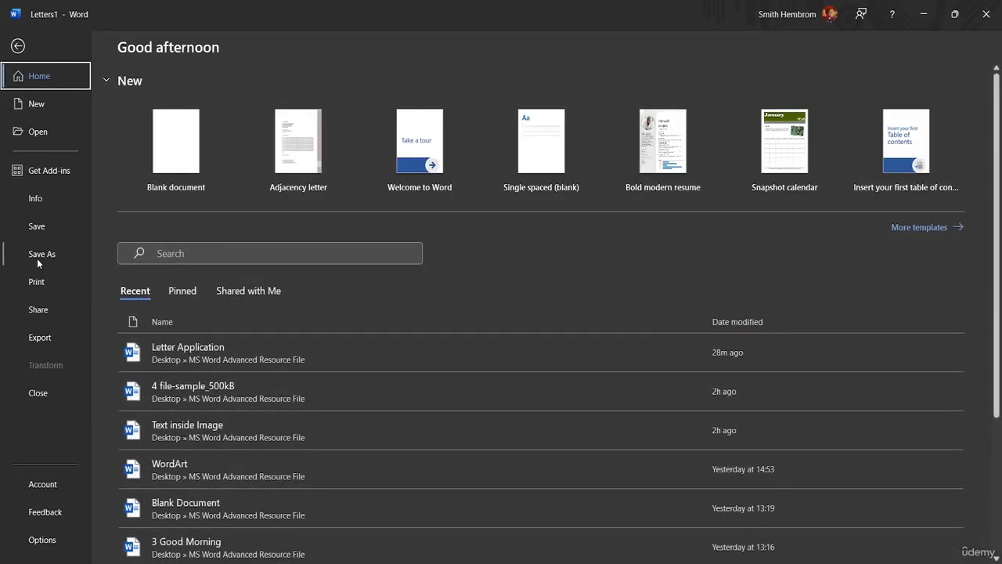
{"action": "left_click", "coordinate": [37, 257]}
{"action": "left_click", "coordinate": [170, 276]}
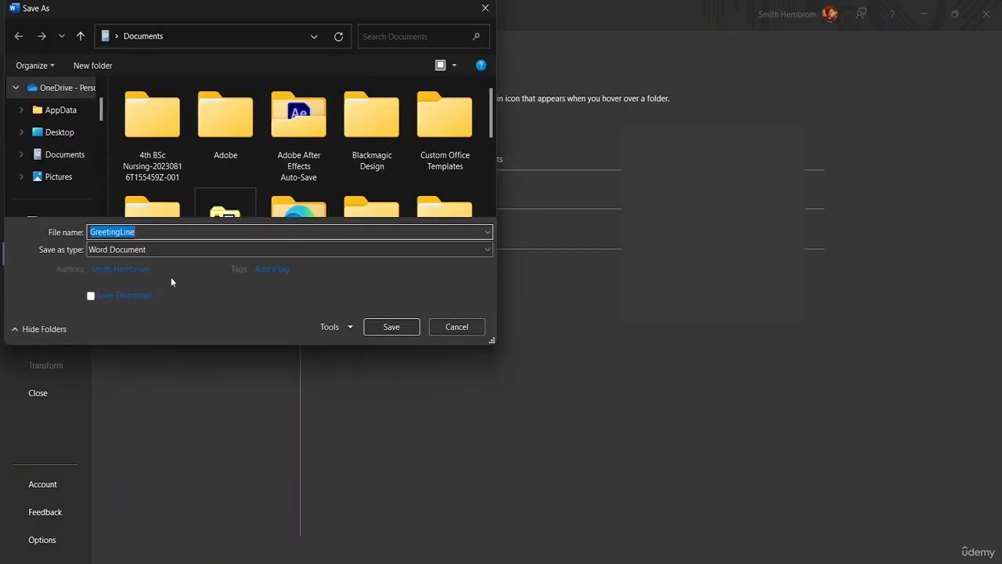
{"action": "left_click", "coordinate": [160, 235]}
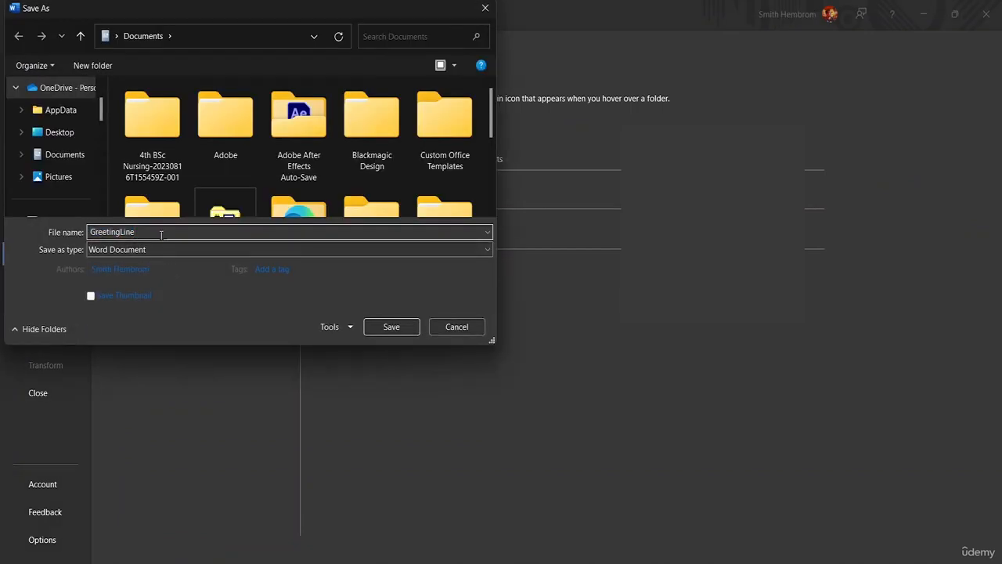
{"action": "key", "text": "BackSpace"}
{"action": "key", "text": "BackSpace"}
{"action": "key", "text": "BackSpace"}
{"action": "key", "text": "BackSpace"}
{"action": "key", "text": "BackSpace"}
{"action": "key", "text": "BackSpace"}
{"action": "key", "text": "BackSpace"}
{"action": "key", "text": "BackSpace"}
{"action": "key", "text": "BackSpace"}
{"action": "key", "text": "BackSpace"}
{"action": "key", "text": "BackSpace"}
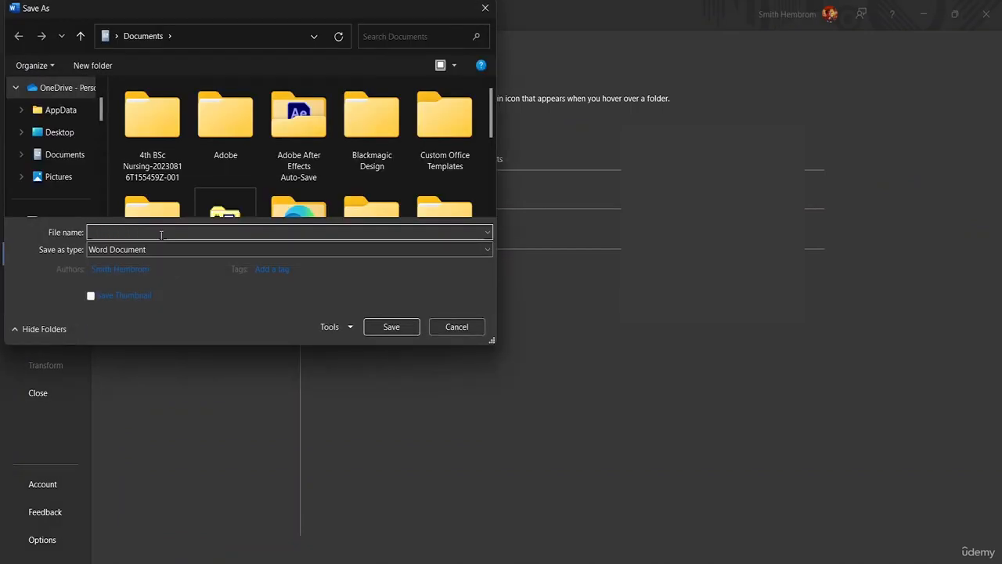
{"action": "type", "text": "Mail Merge"}
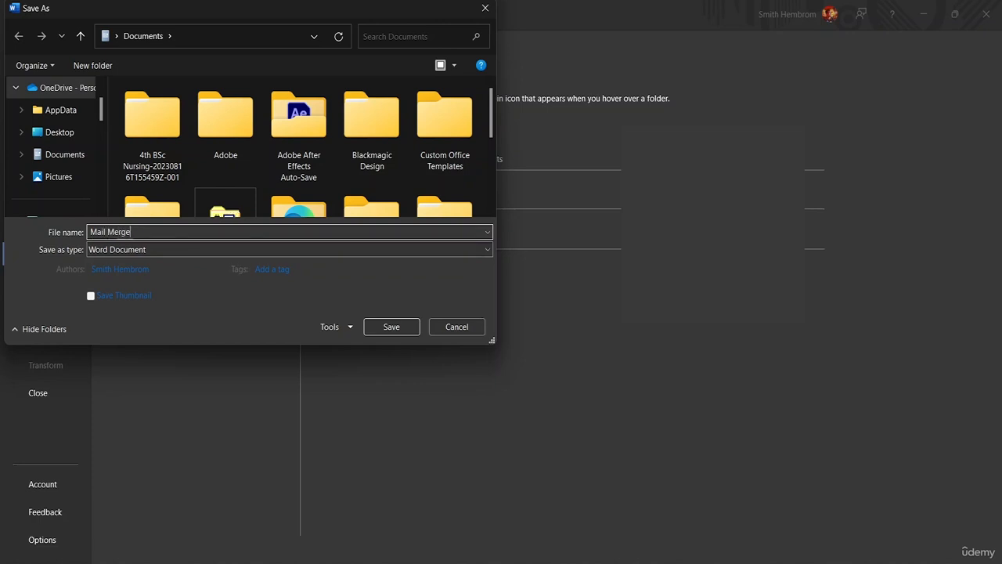
{"action": "type", "text": " Class"}
{"action": "scroll", "coordinate": [63, 146], "scroll_direction": "down", "scroll_amount": 5}
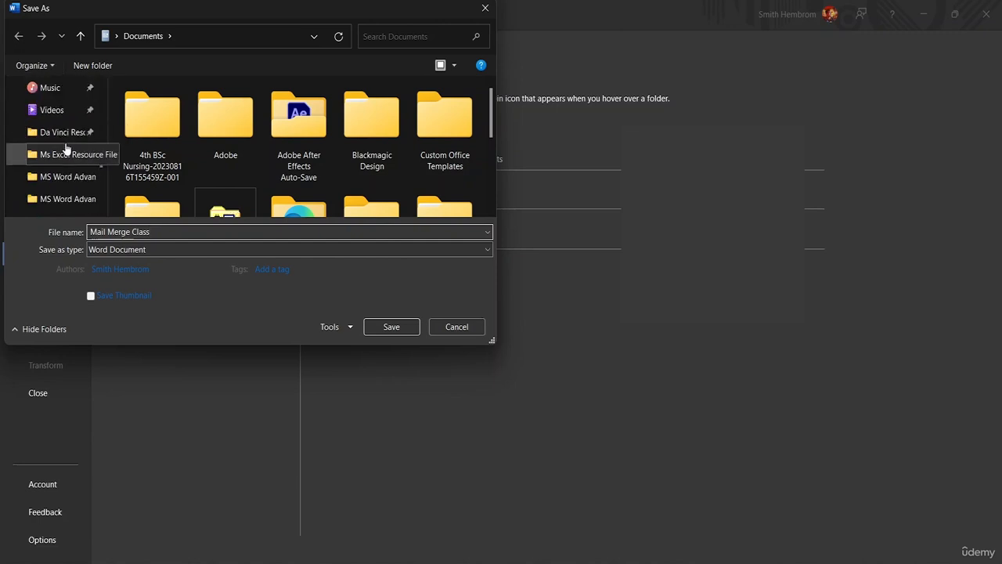
{"action": "left_click", "coordinate": [57, 180]}
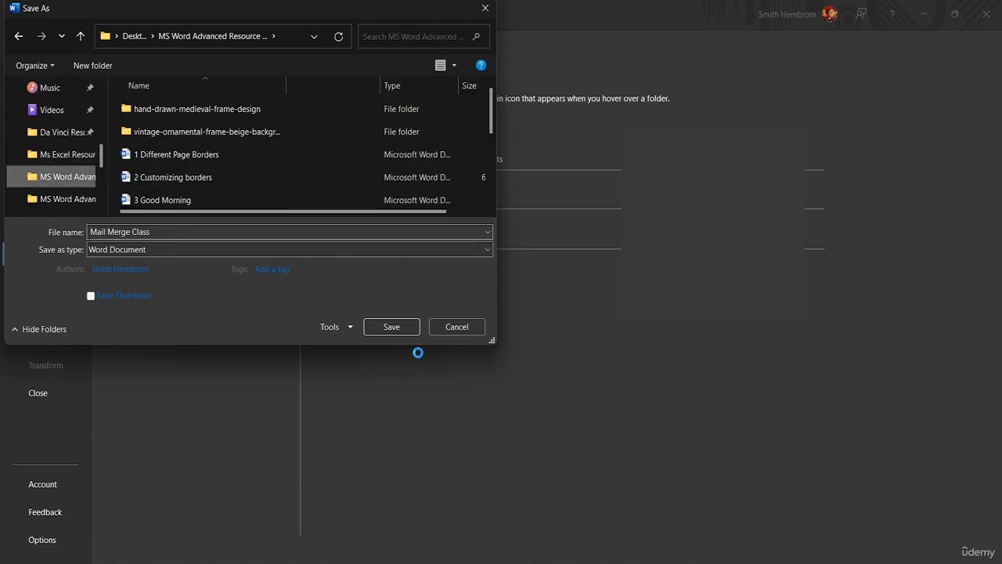
{"action": "left_click", "coordinate": [394, 327]}
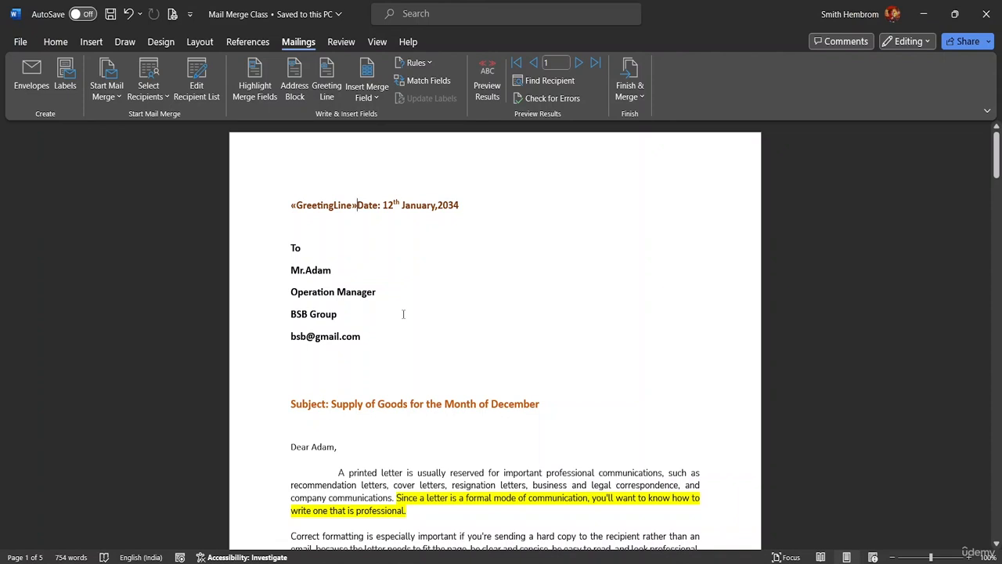
Step: Delete the «GreetingLine» field before 'Date:' and save the letter
{"action": "key", "text": "BackSpace"}
{"action": "key", "text": "BackSpace"}
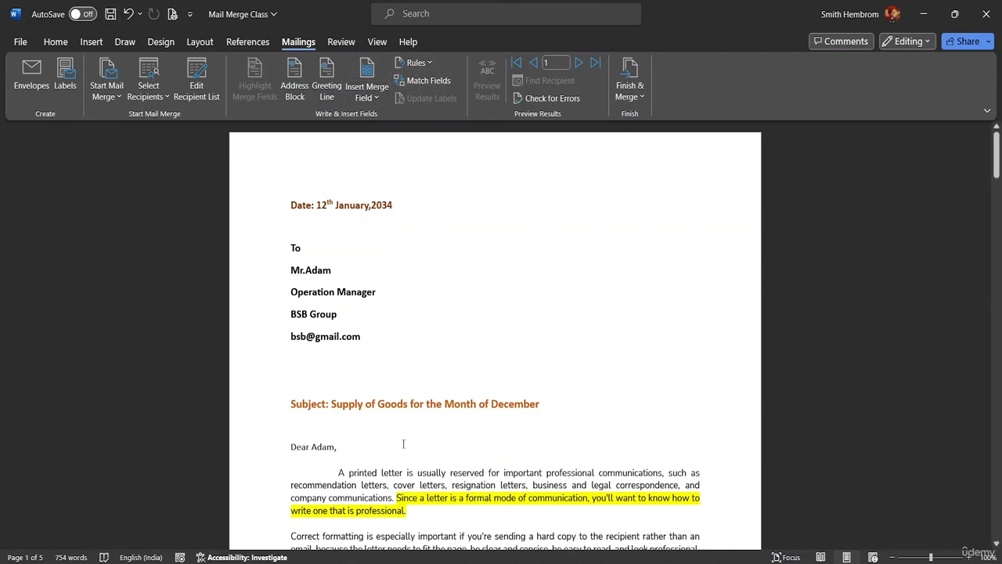
{"action": "left_click", "coordinate": [110, 14]}
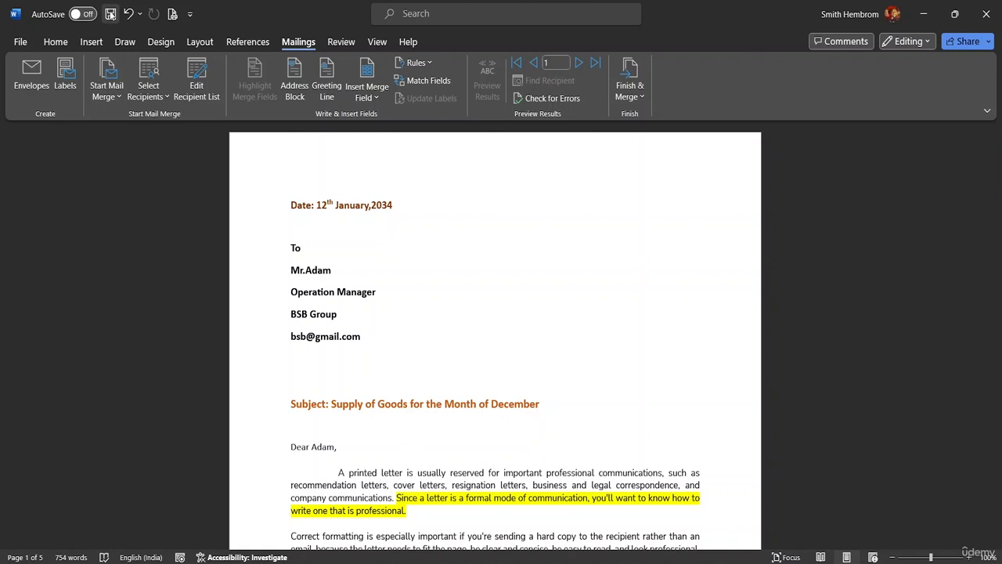